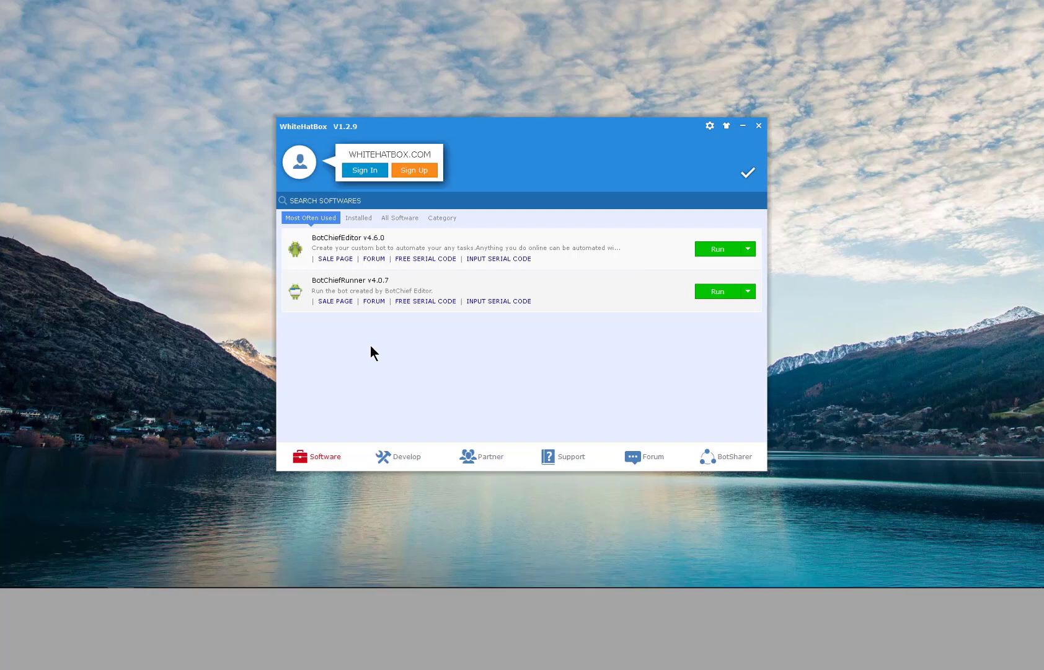
Step: View the BotChief Editor sales page, dismiss its Christmas discount popup, then launch the editor from WhiteHatBox
left_click(339, 260)
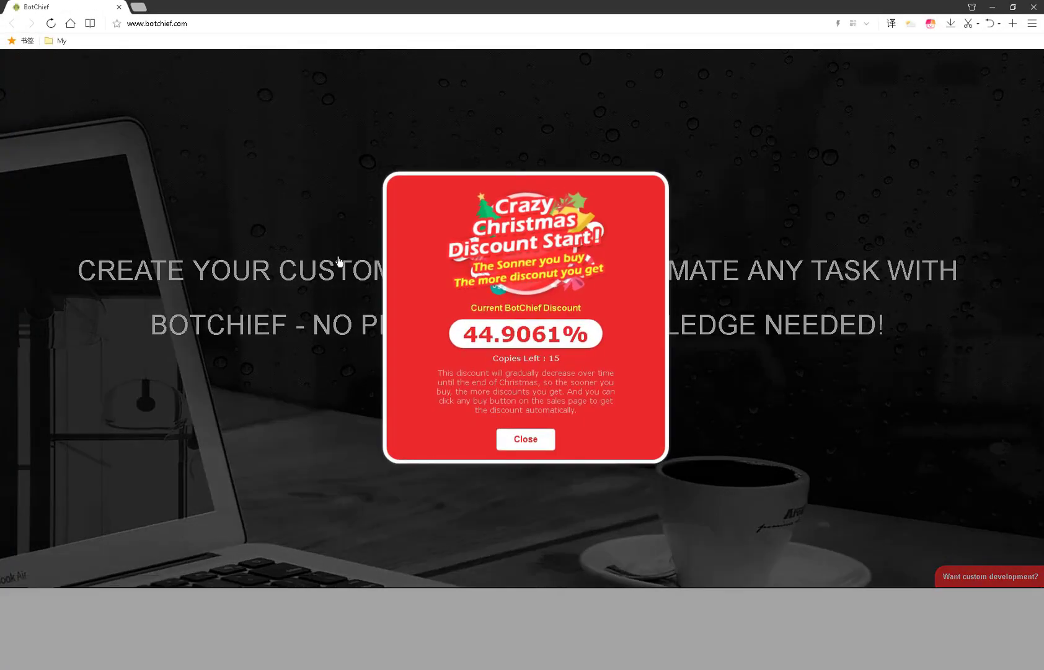
left_click(518, 437)
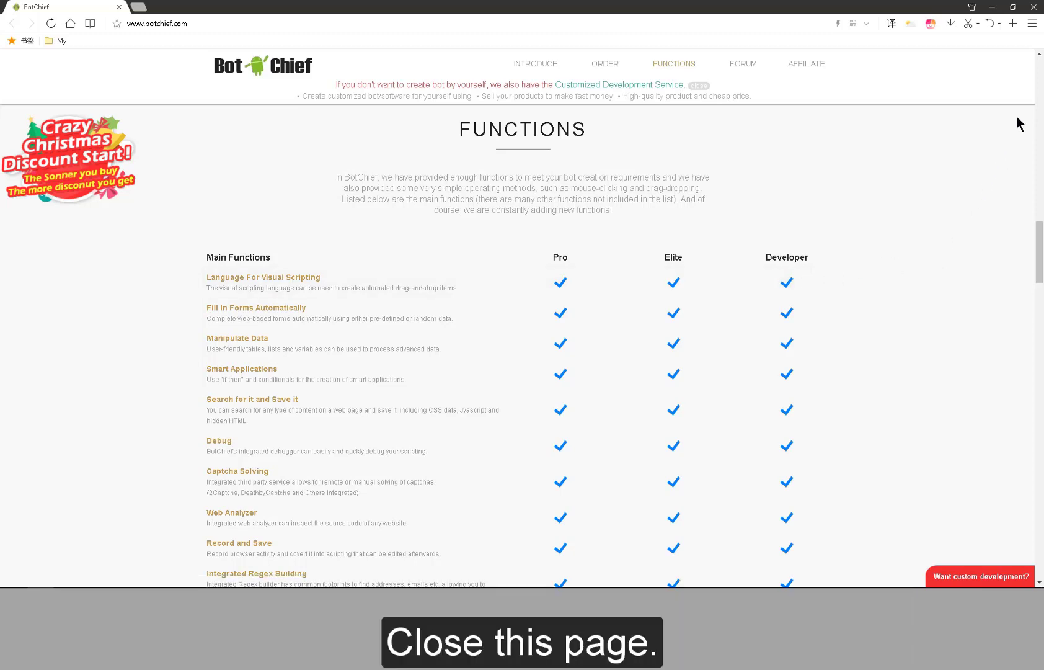
left_click(1038, 13)
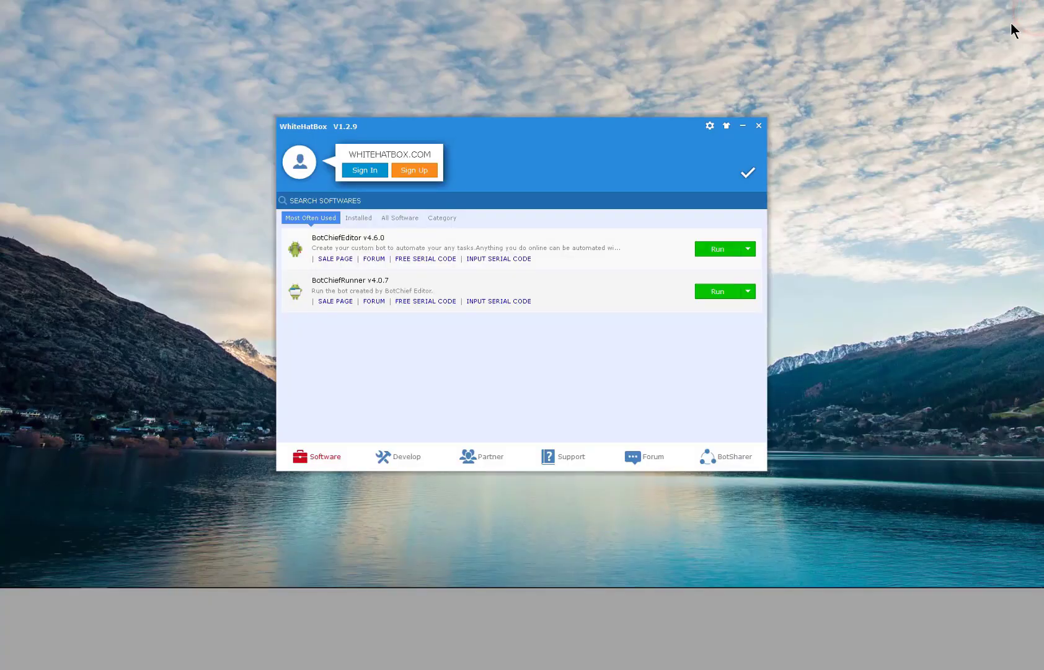
left_click(720, 249)
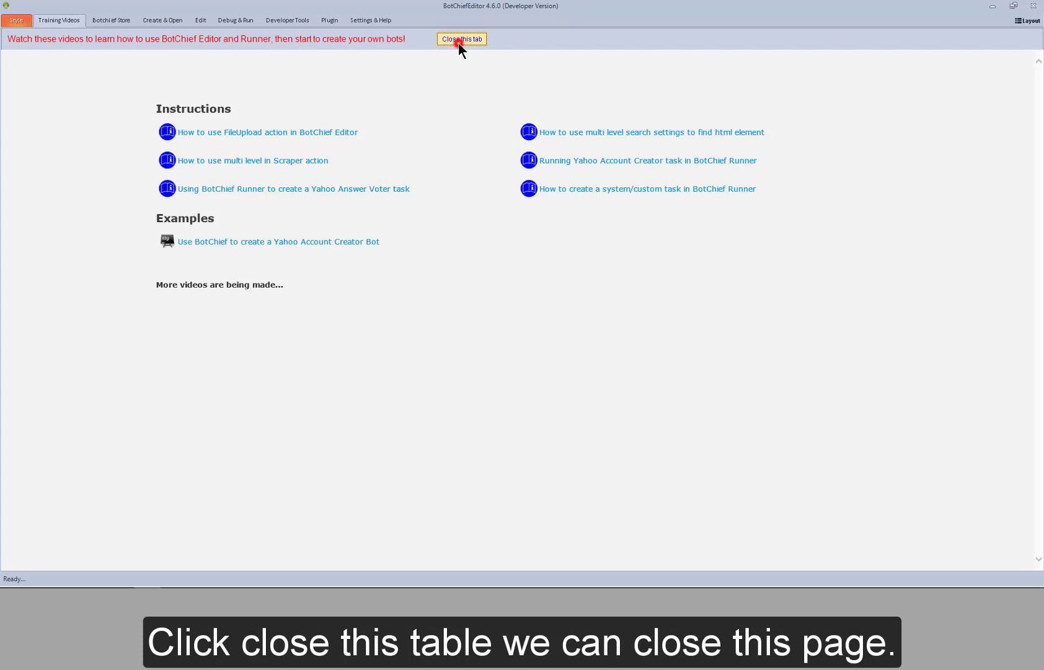
Step: Close the Training Videos tab and scroll through the BotChief Store's 23 bot listings
left_click(459, 42)
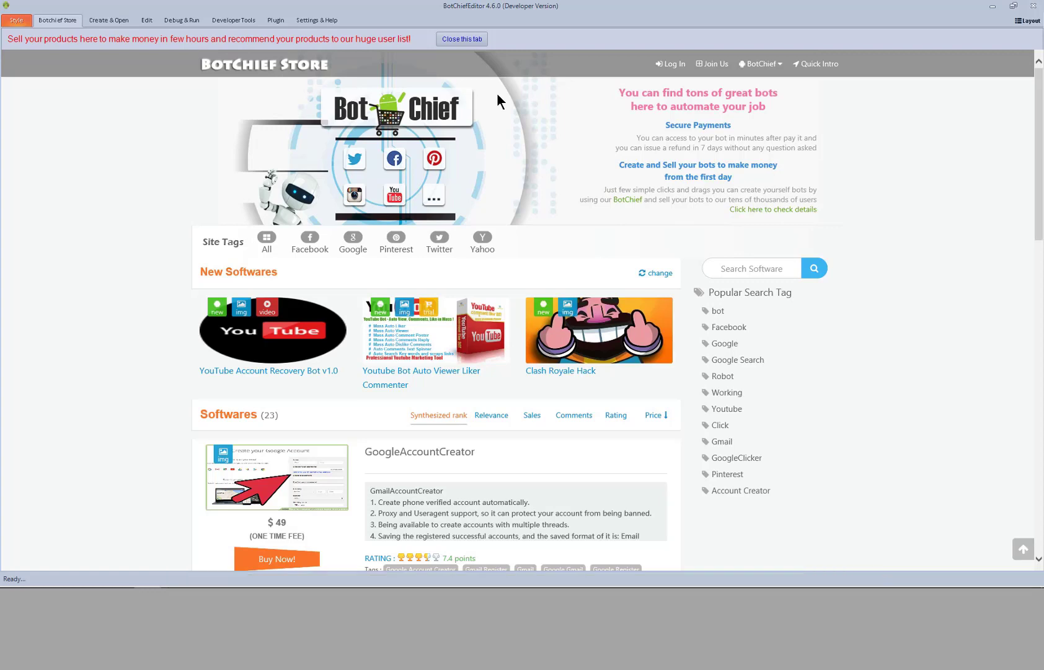
scroll(1038, 174, "down", 4)
scroll(1042, 263, "down", 5)
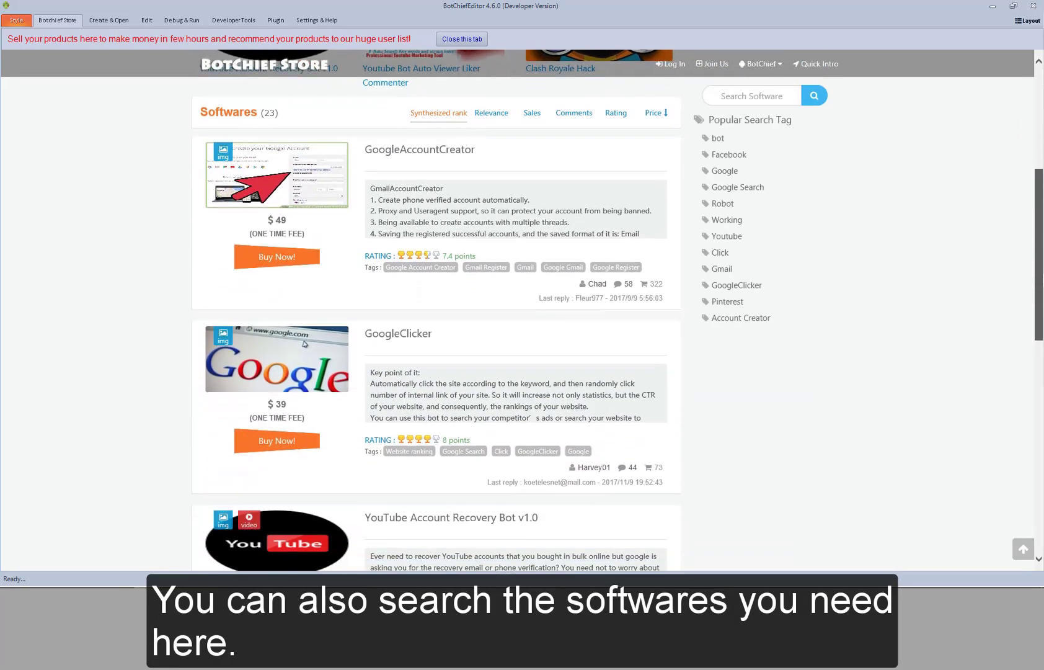
scroll(486, 73, "down", 2)
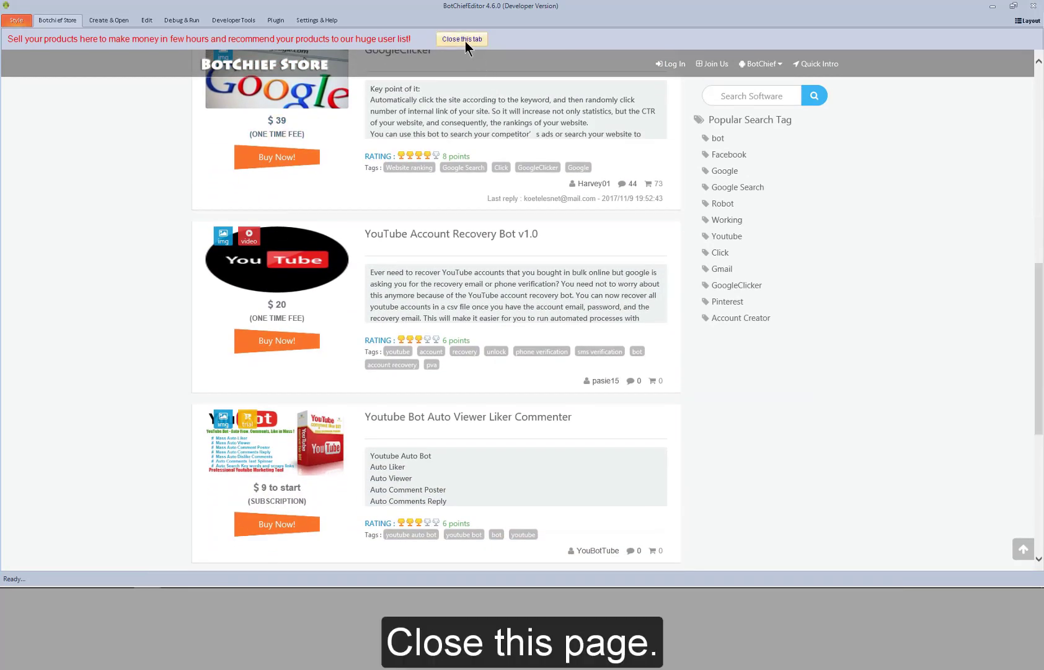
Step: Close the store tab, then expand and collapse the Browser Operation and Process Control action categories
left_click(465, 41)
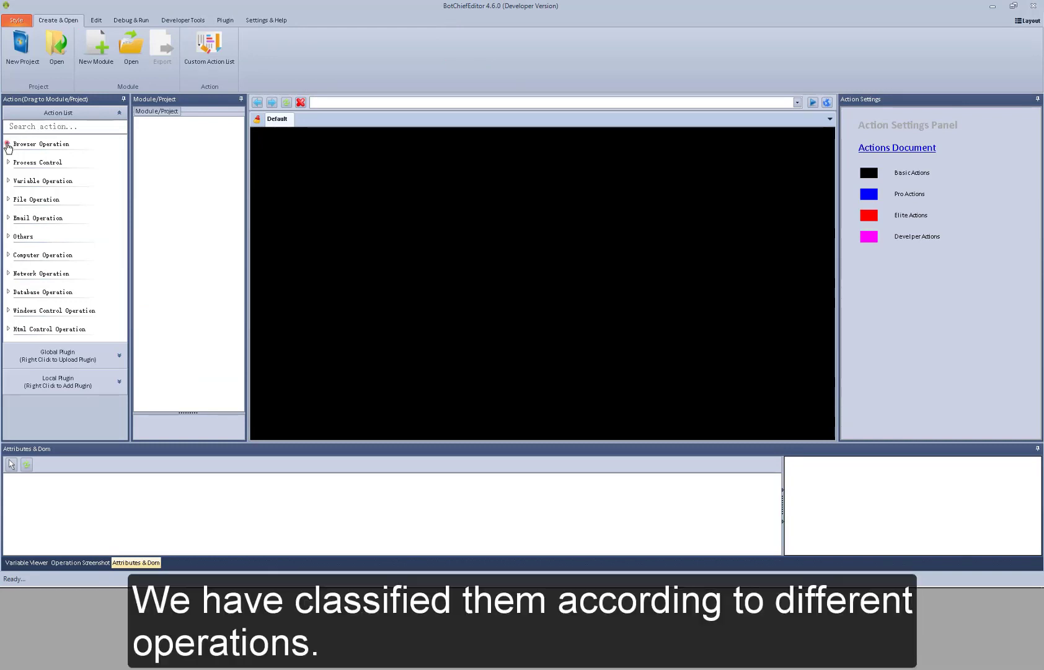
left_click(8, 145)
left_click(7, 144)
left_click(8, 162)
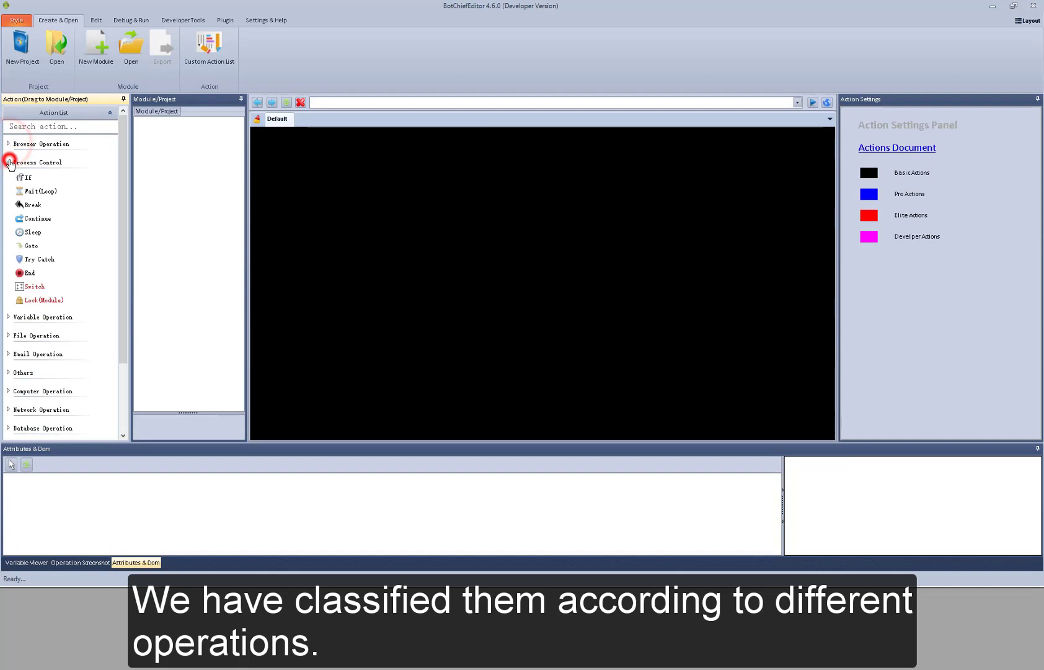
left_click(8, 162)
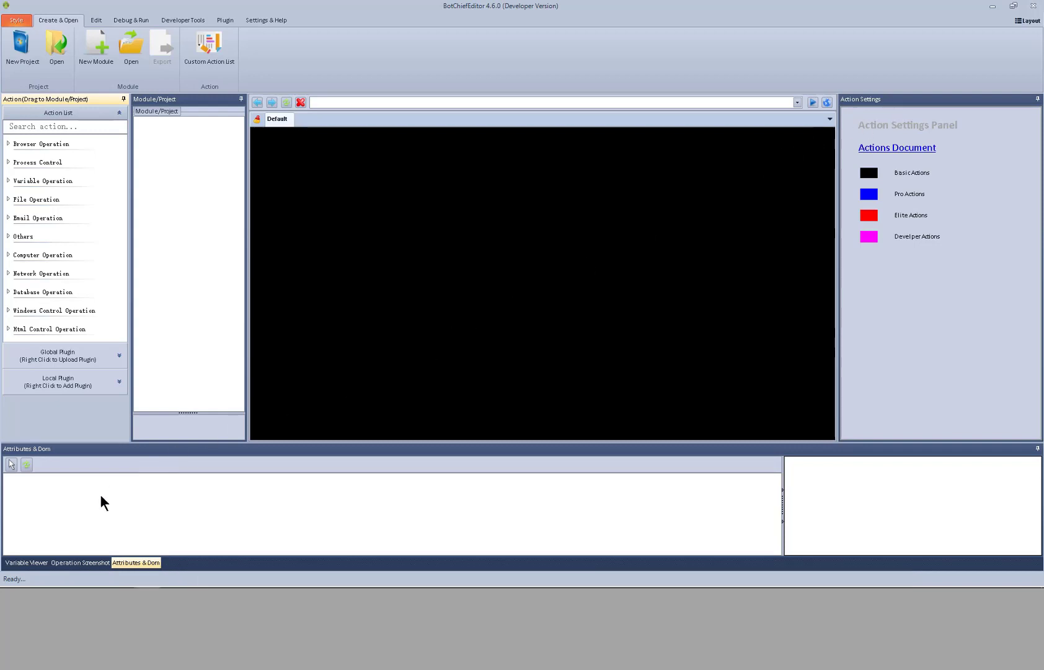
Step: Show the Variable Viewer, then switch the lower panel to the Attributes & Dom inspector
left_click(26, 562)
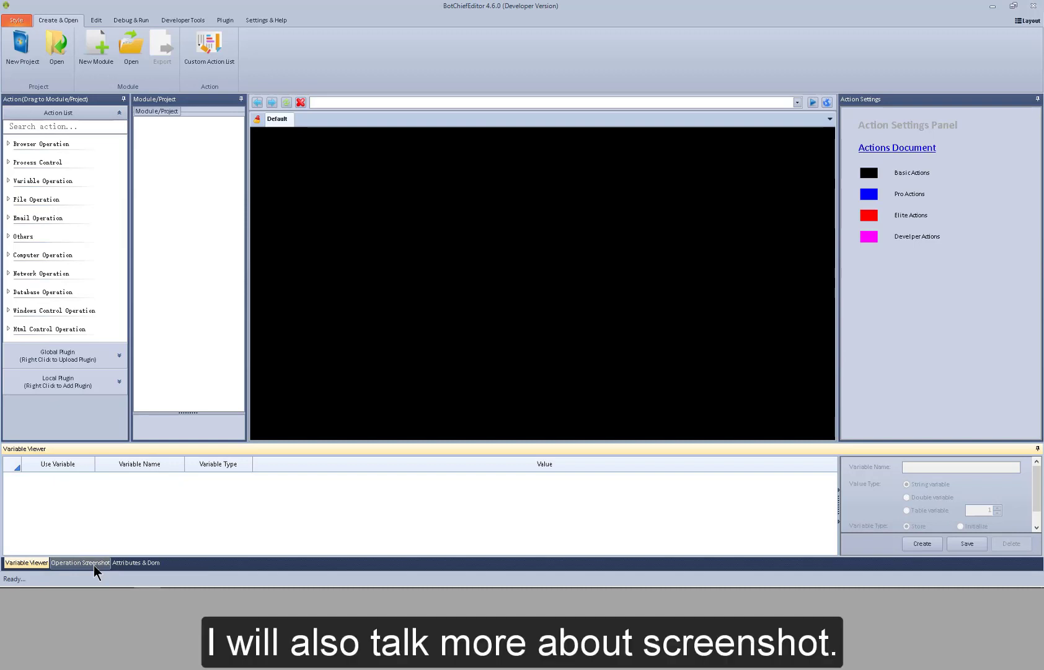
left_click(135, 564)
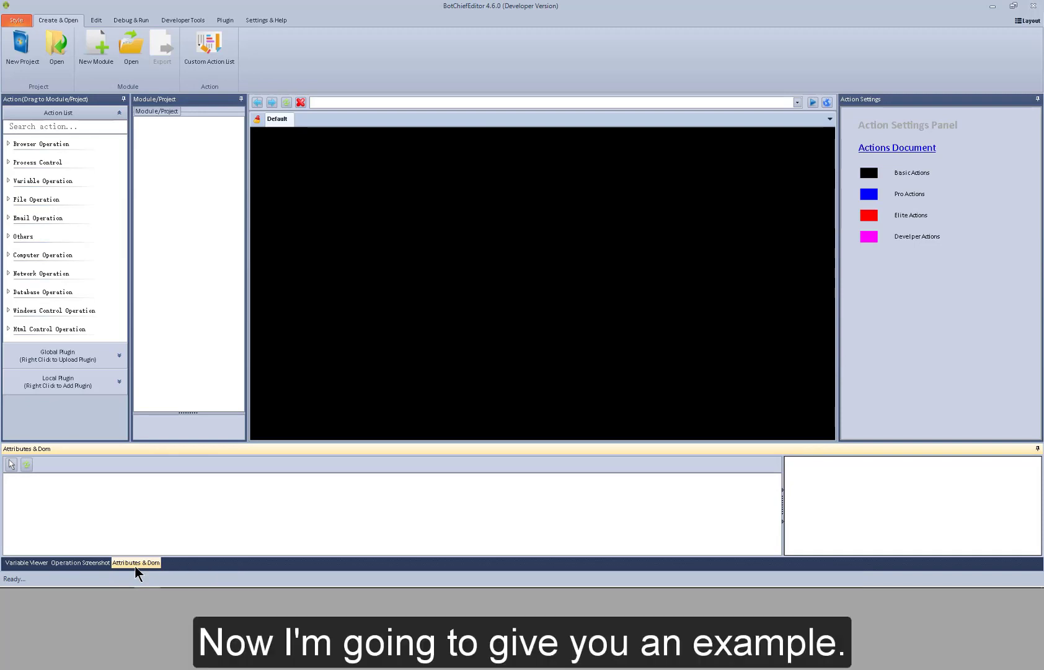
left_click(359, 103)
type("www.yahoo.com")
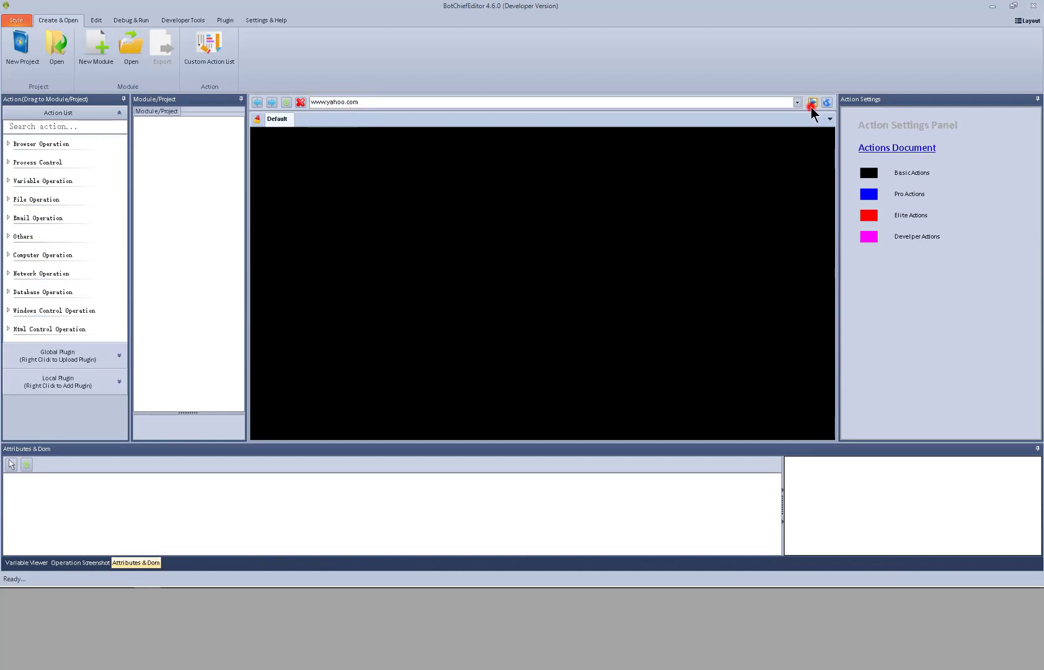
left_click(813, 103)
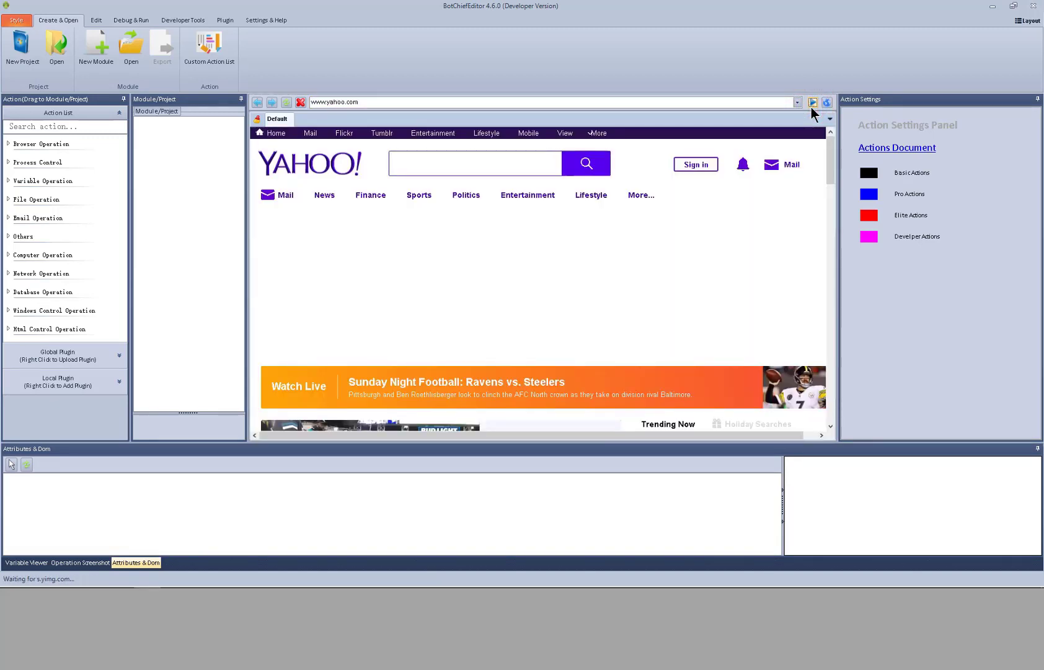
Step: Pick the Yahoo search button to show its attributes (id uh-search-button) and DOM node
left_click(12, 464)
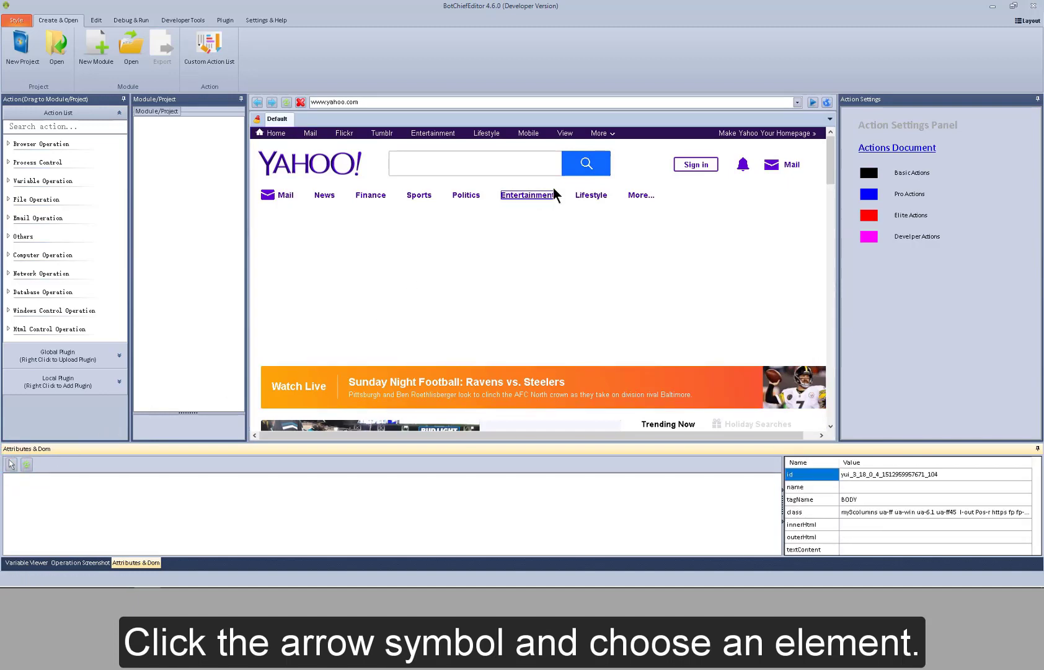
left_click(588, 167)
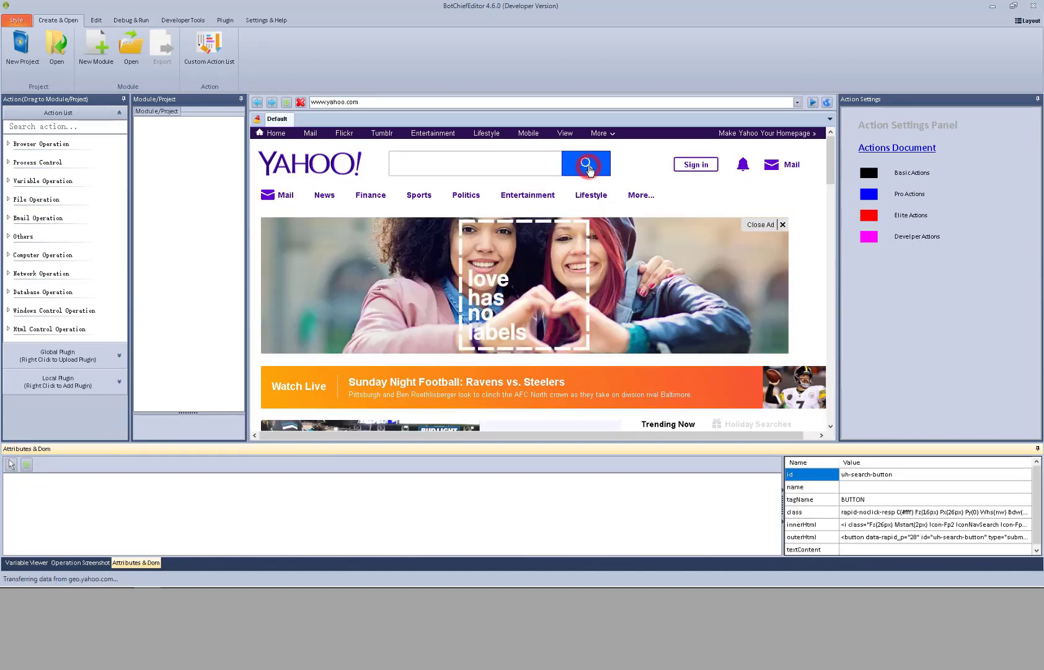
left_click(587, 166)
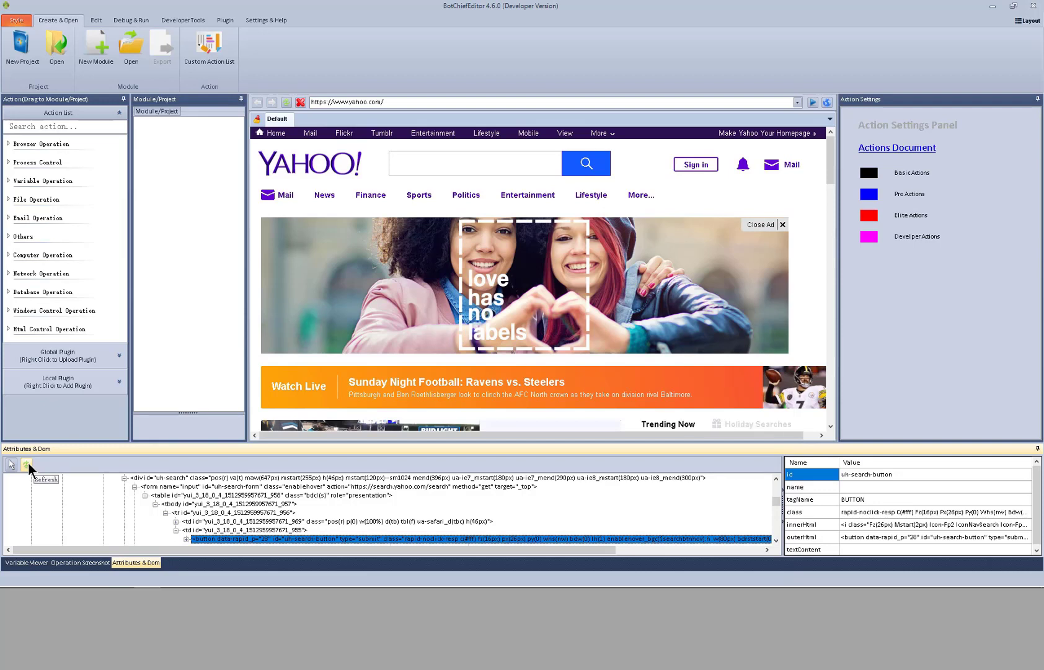
Step: Preview the Office 2010 Blue and Black colour schemes, then revert to Visual Studio 2010
left_click(17, 21)
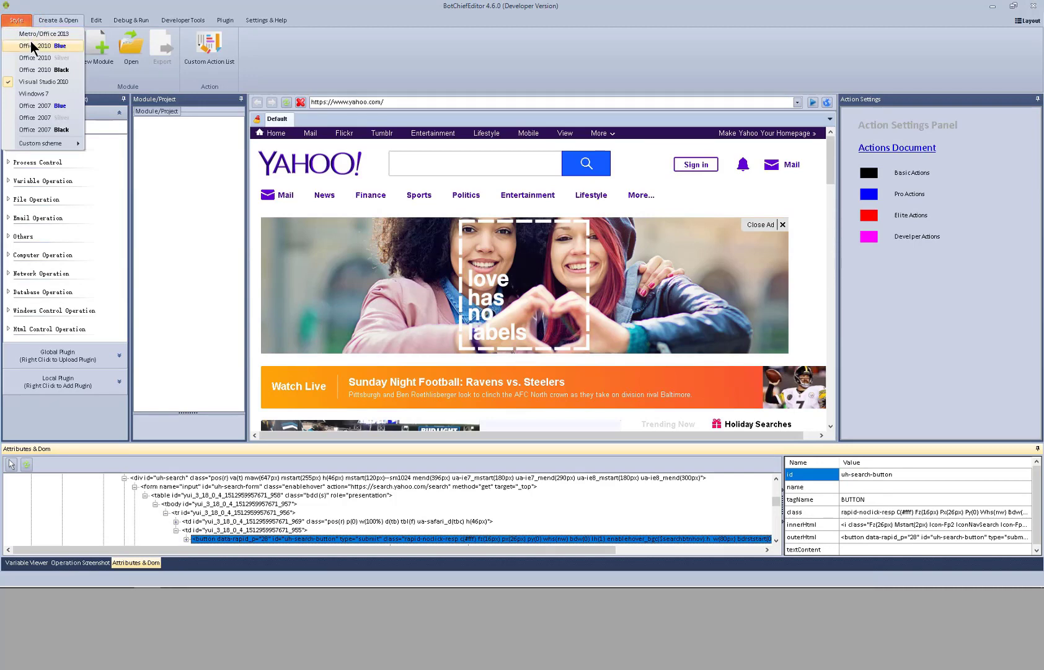
left_click(31, 46)
left_click(17, 19)
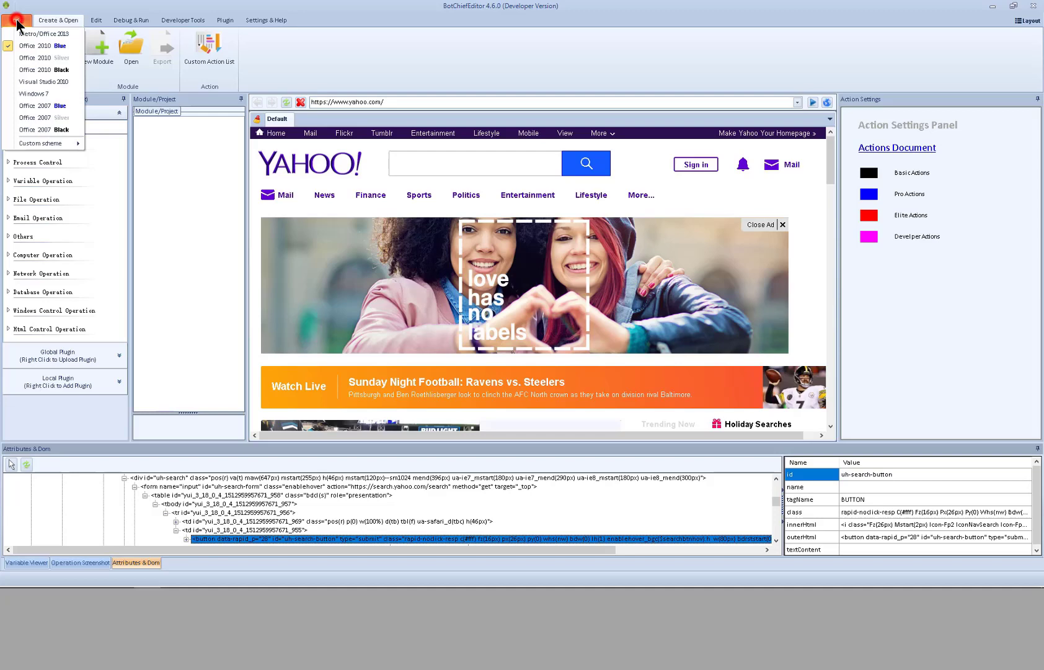
left_click(34, 69)
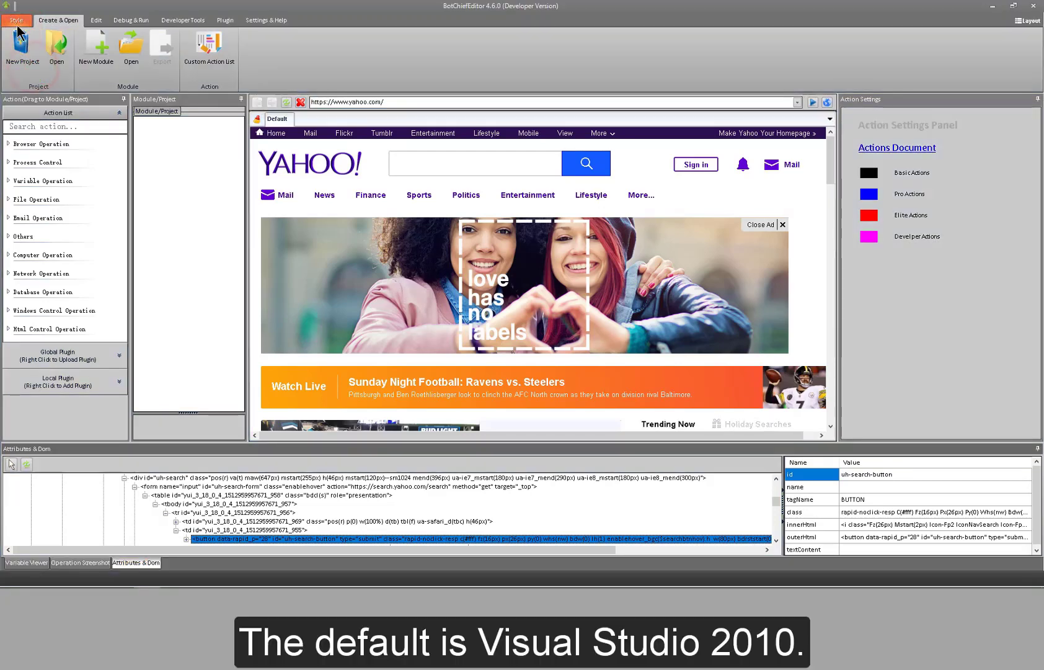
left_click(17, 21)
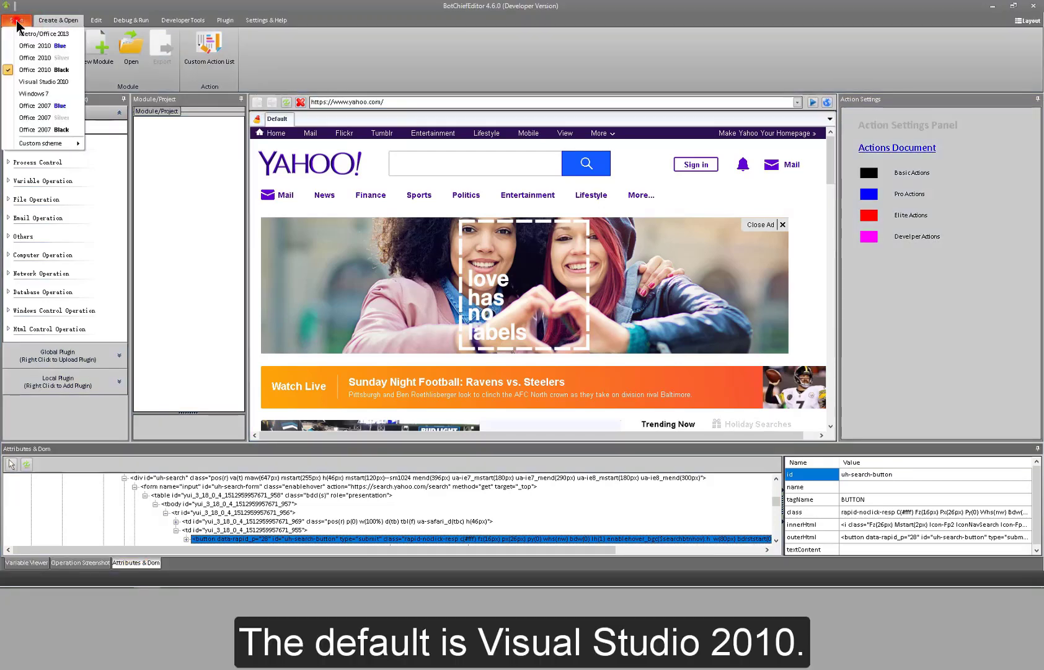
left_click(36, 82)
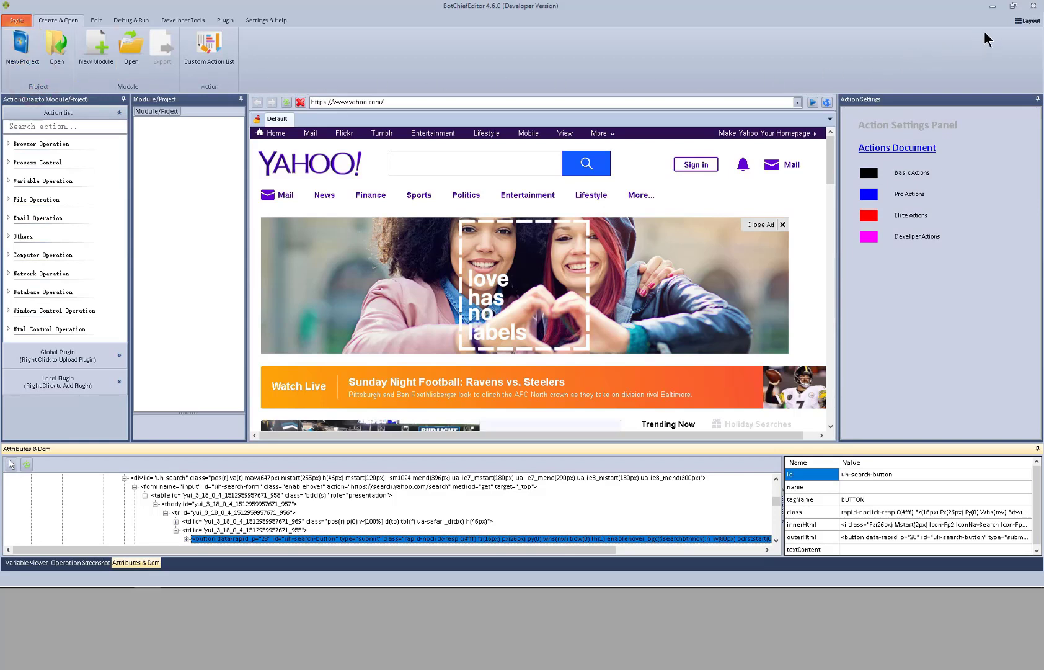
left_click(1023, 20)
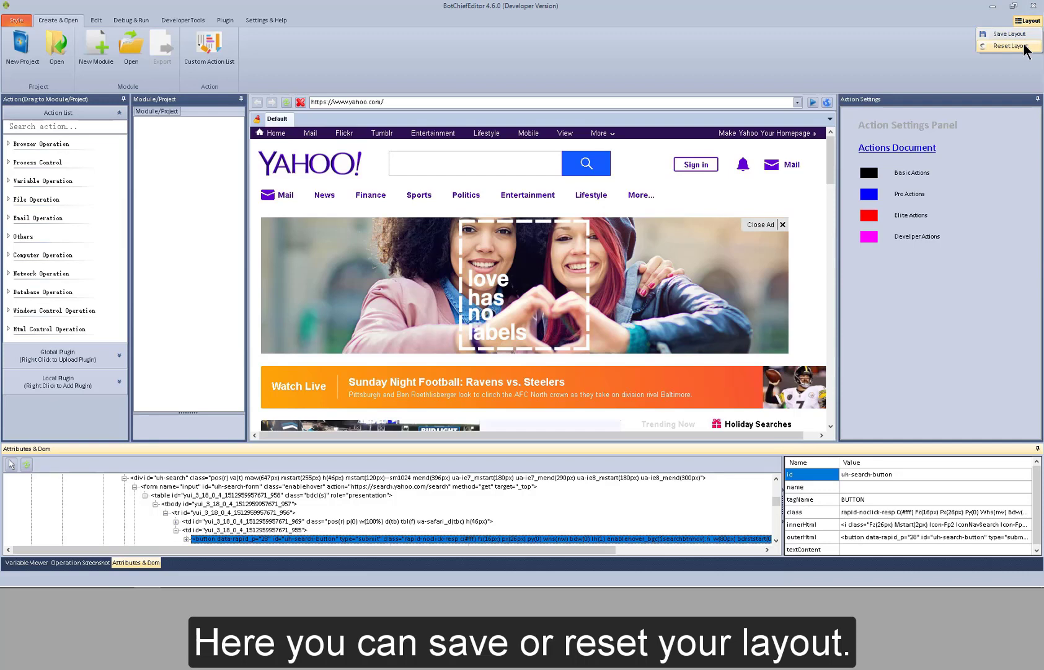
Step: Save the current window layout and acknowledge the saved confirmation
left_click(1020, 34)
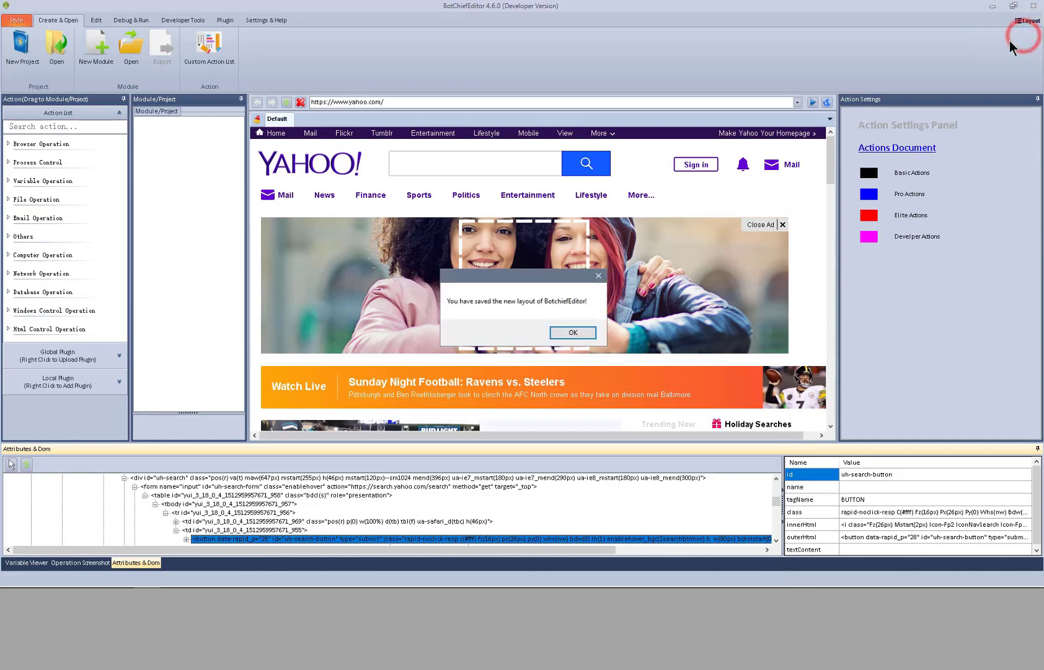
left_click(576, 334)
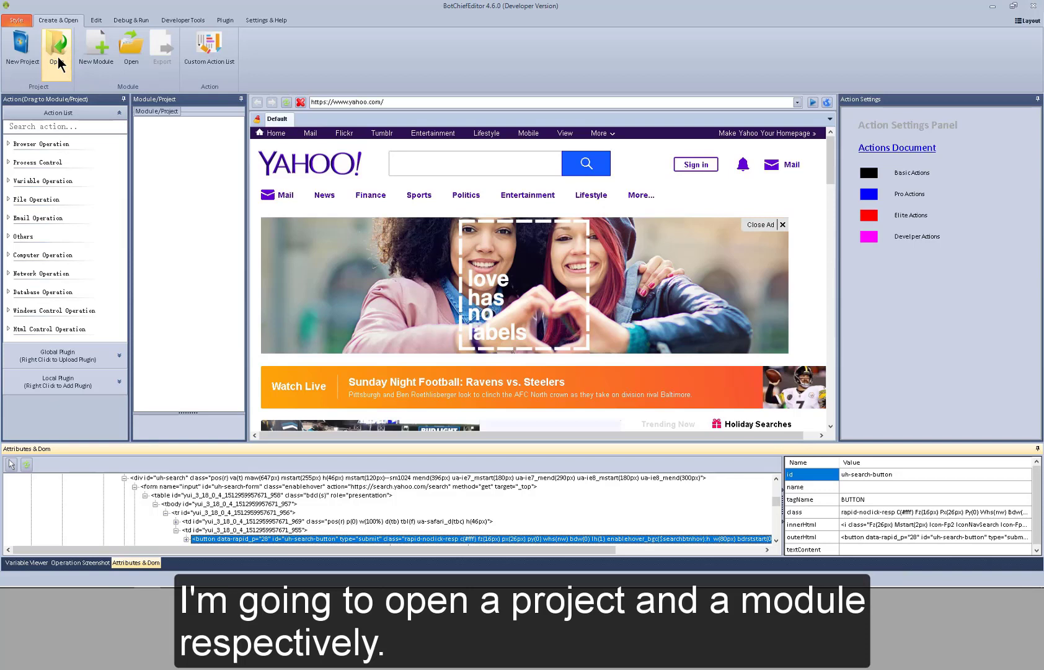
Step: Open the Mystudy.bcs and baiducreat project files from the Projects folder
left_click(59, 57)
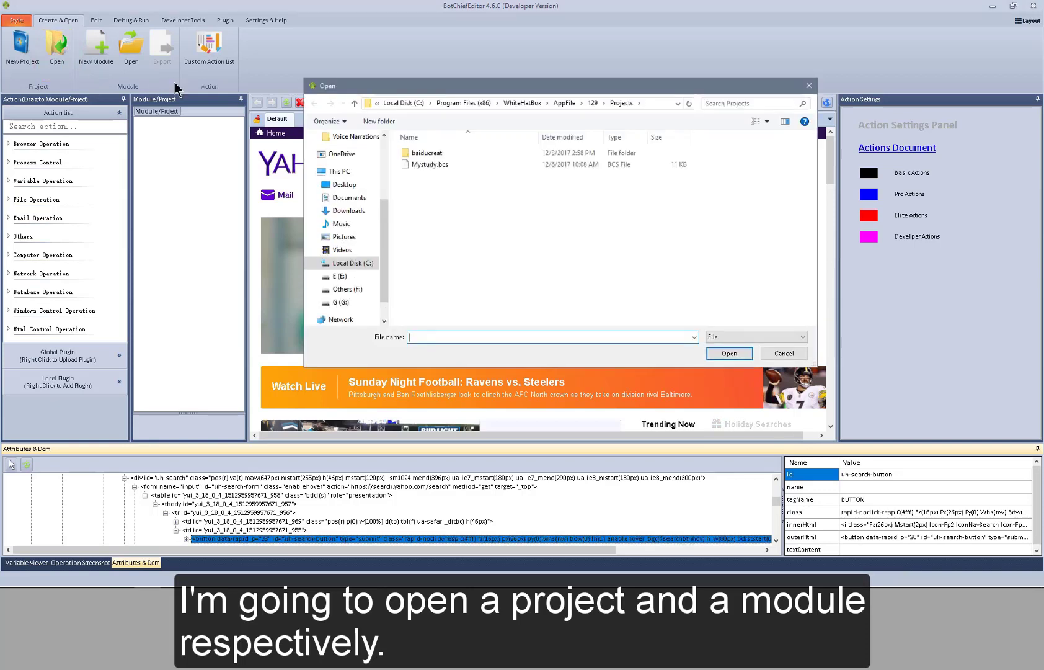
left_click(428, 165)
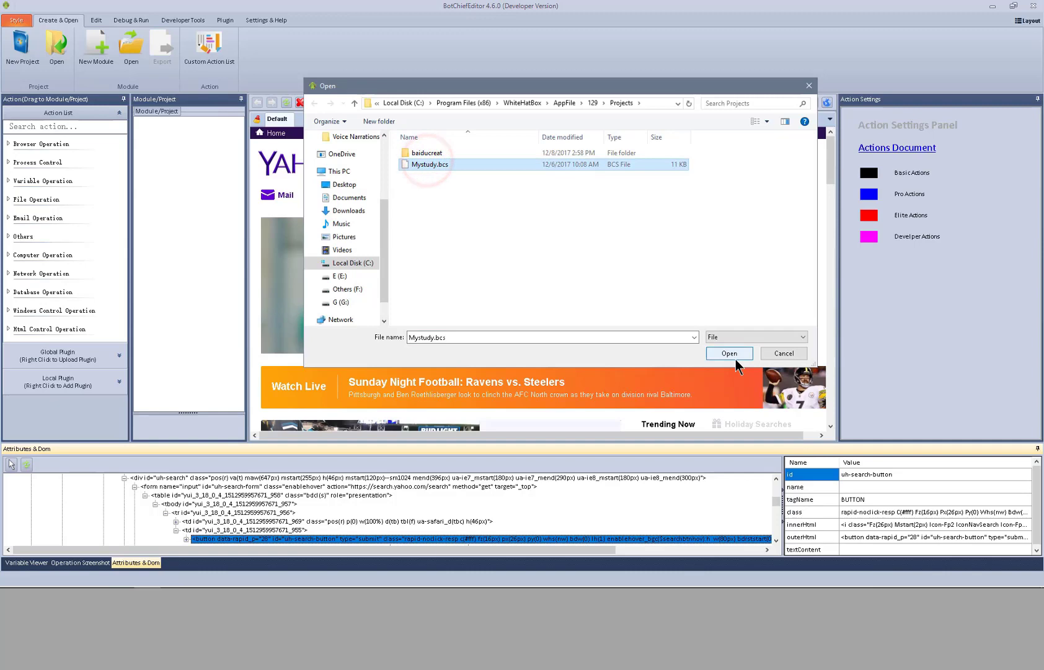
left_click(735, 356)
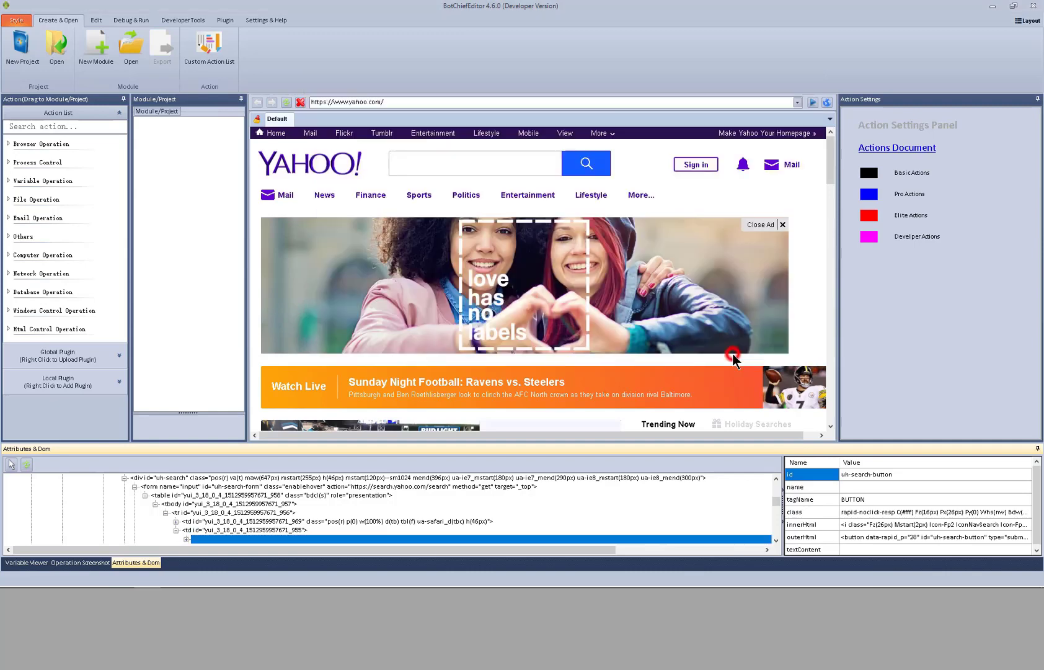
left_click(140, 79)
left_click(440, 165)
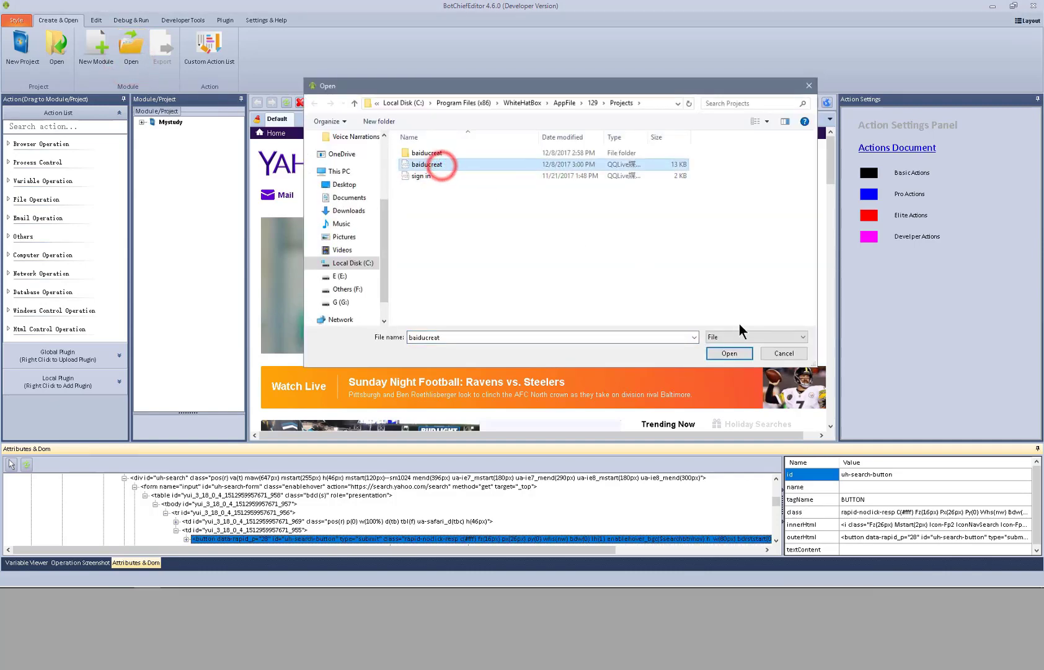
left_click(735, 353)
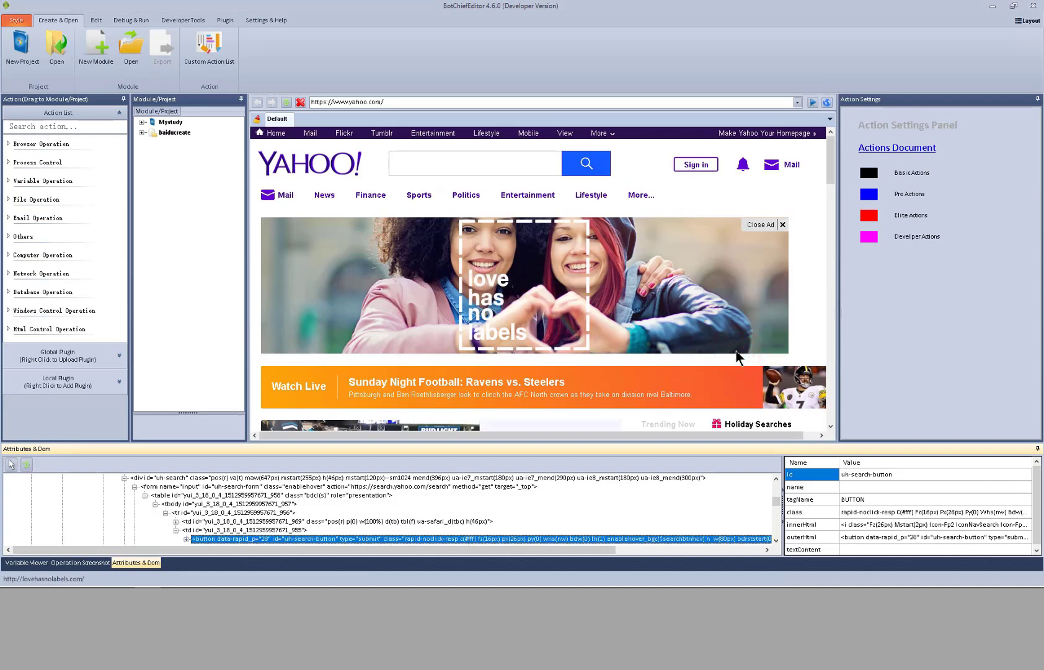
Step: Expand Mystudy's tree to reveal Forms 111 and 222 and the SendEmail module
left_click(142, 123)
left_click(142, 153)
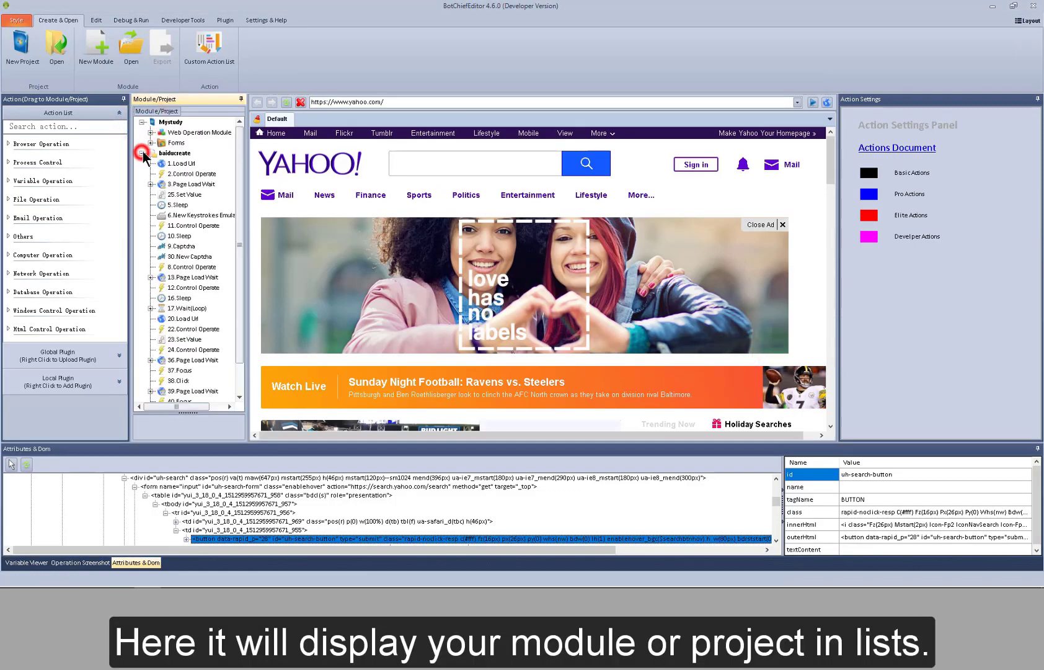
left_click(141, 153)
left_click(150, 142)
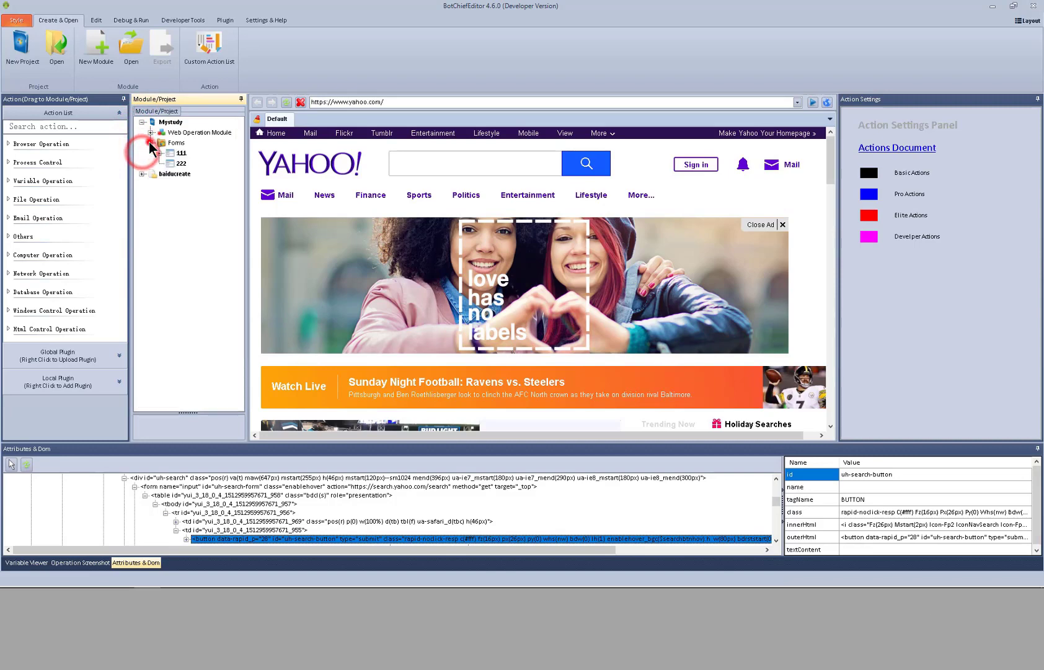
left_click(151, 132)
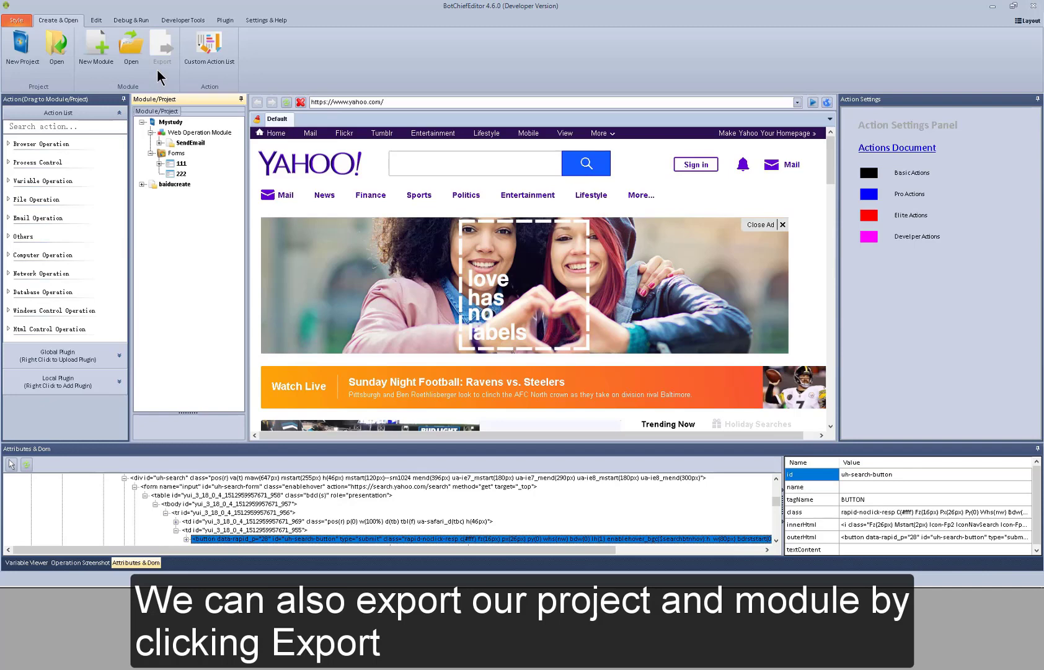
Step: Review baiducreate's export settings, keeping GeckoFx 29.0 and checking the save folder, then cancel the export
left_click(177, 184)
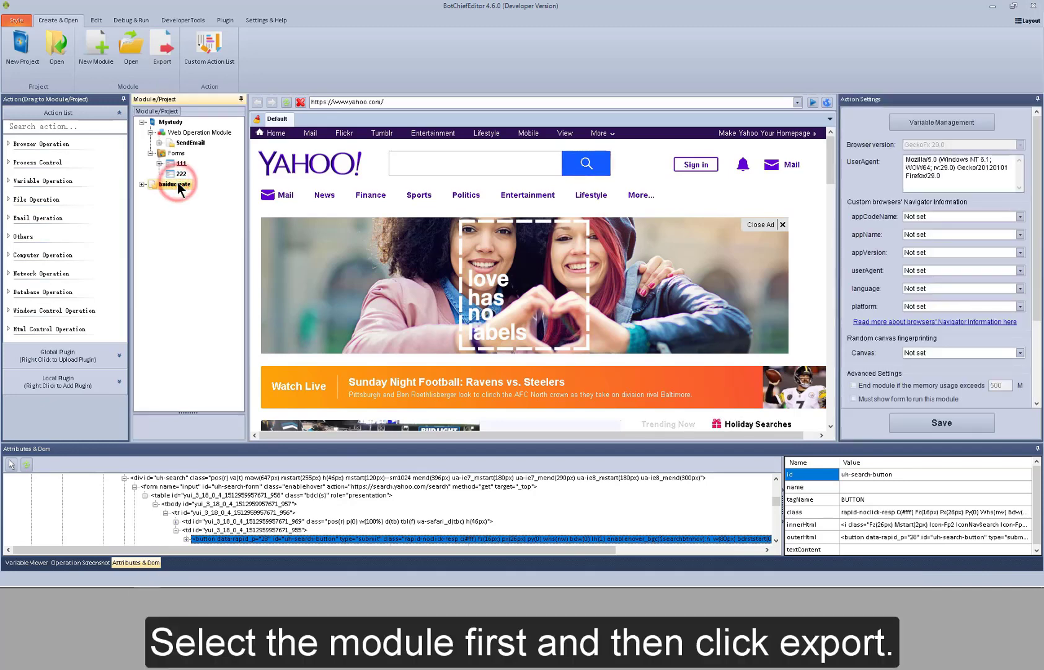
left_click(160, 65)
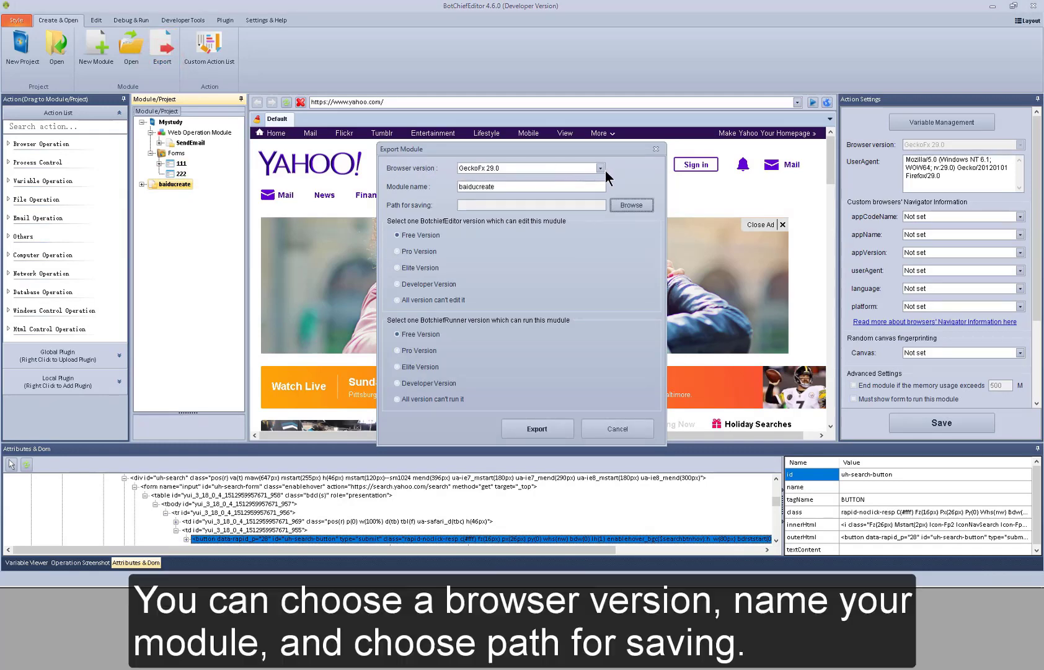
left_click(601, 168)
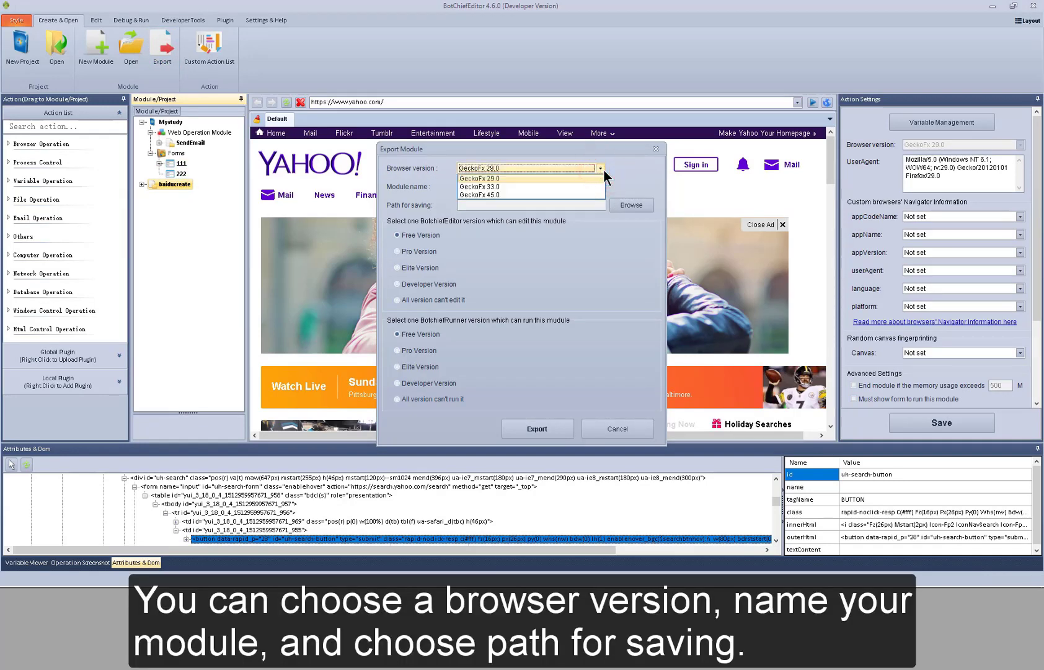
left_click(604, 170)
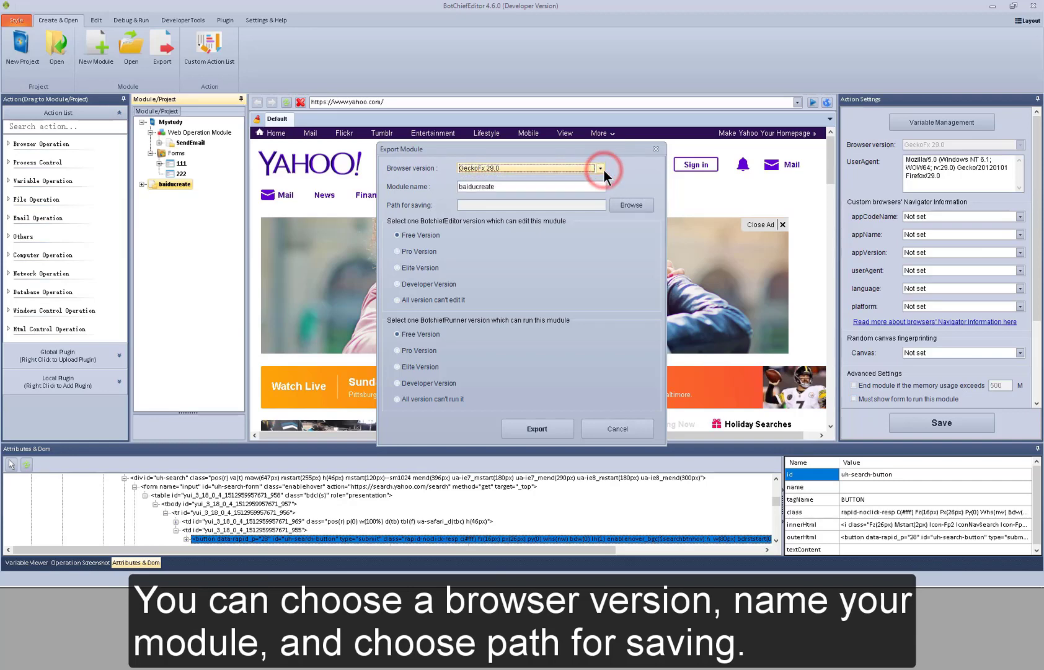
left_click(577, 186)
left_click(621, 209)
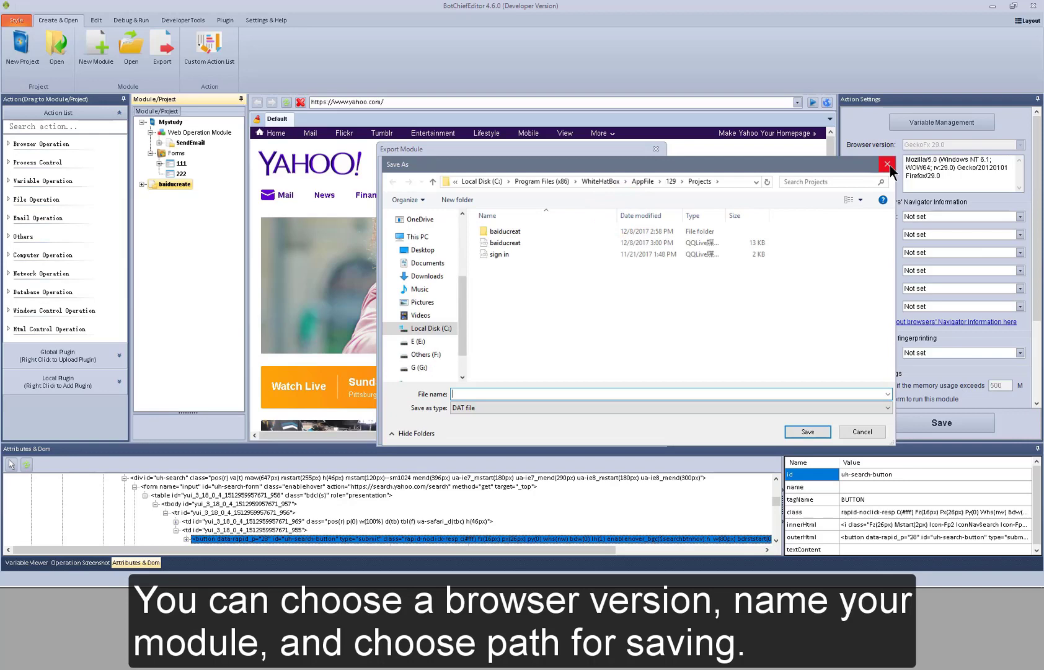
left_click(888, 165)
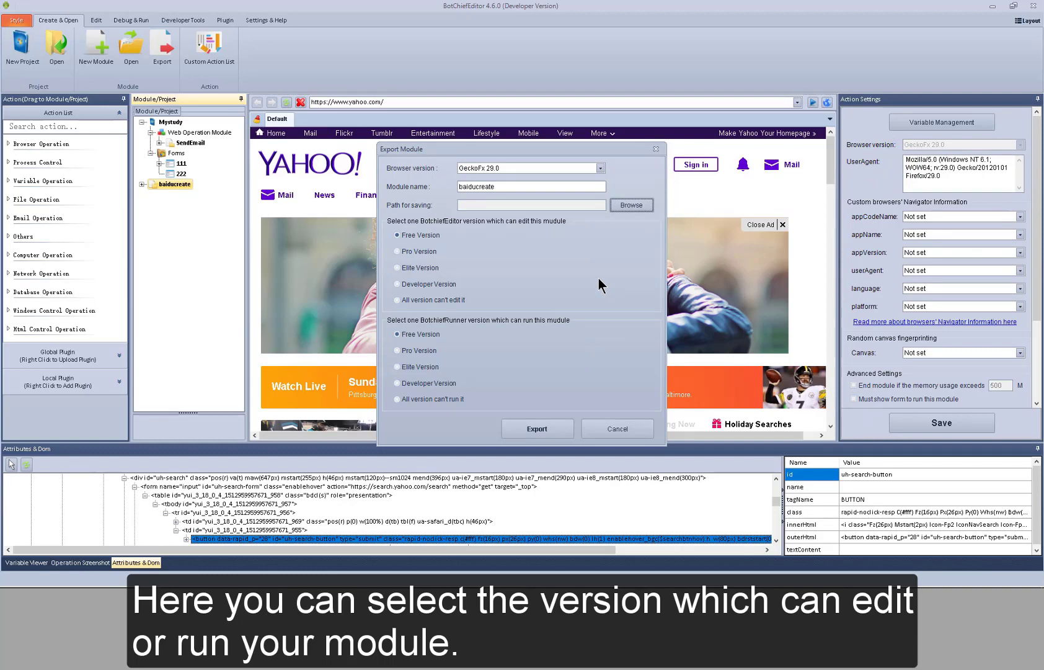
left_click(604, 427)
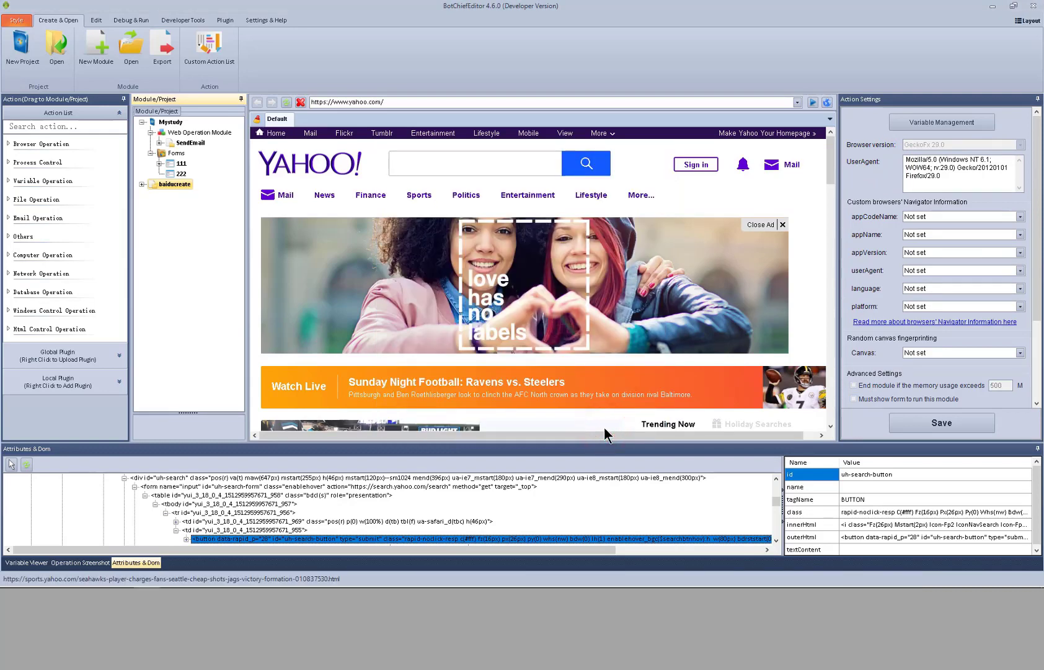
Step: Create a custom action group named 'new'
left_click(217, 73)
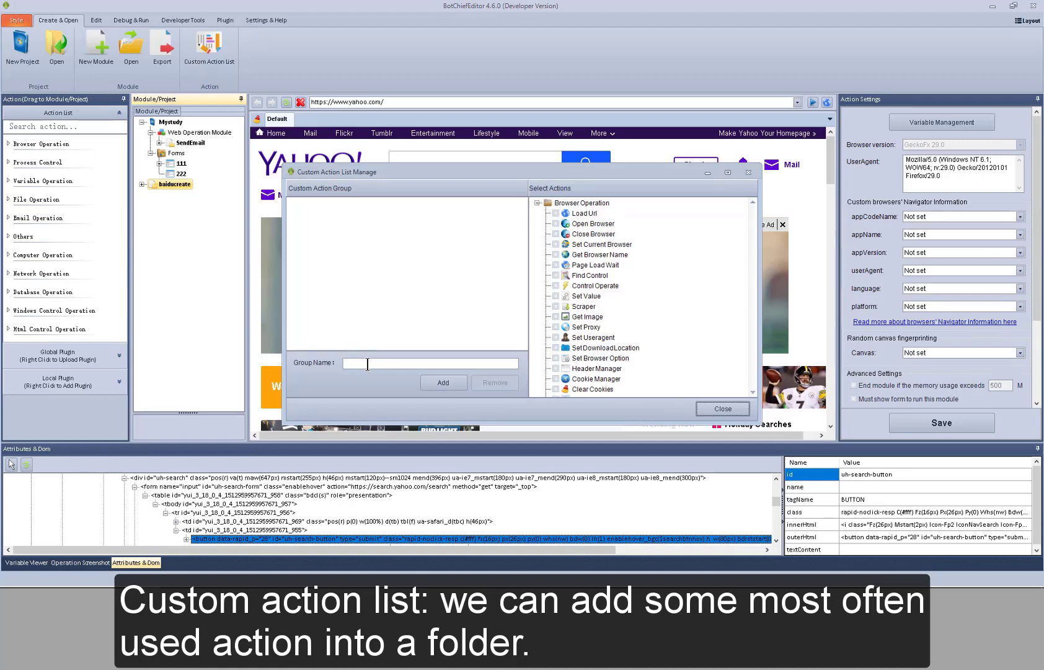
left_click(368, 363)
type("new")
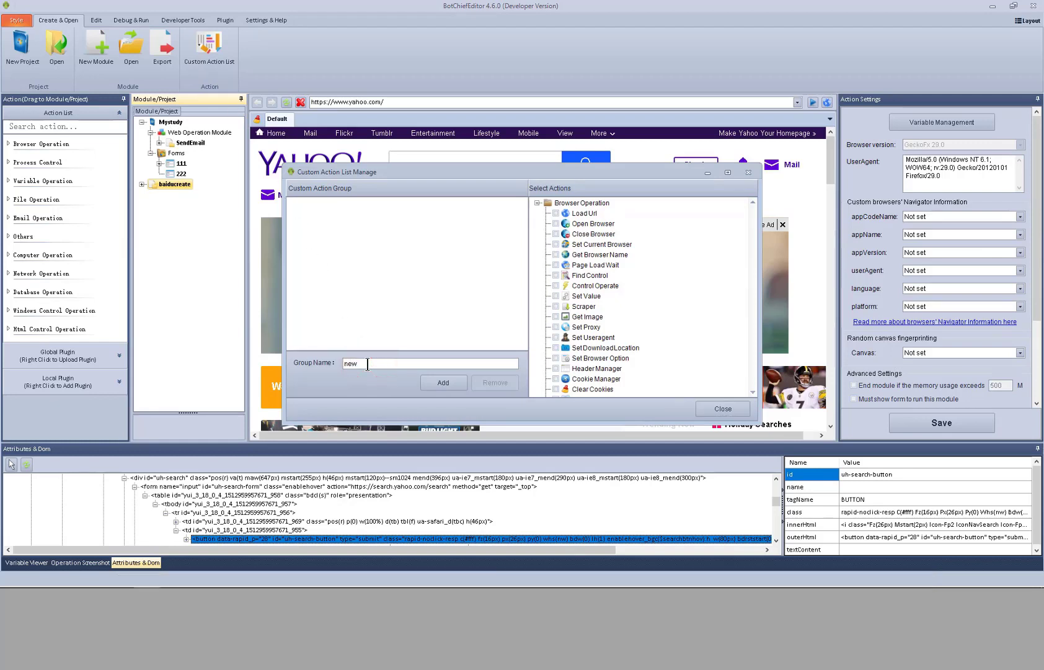
left_click(431, 382)
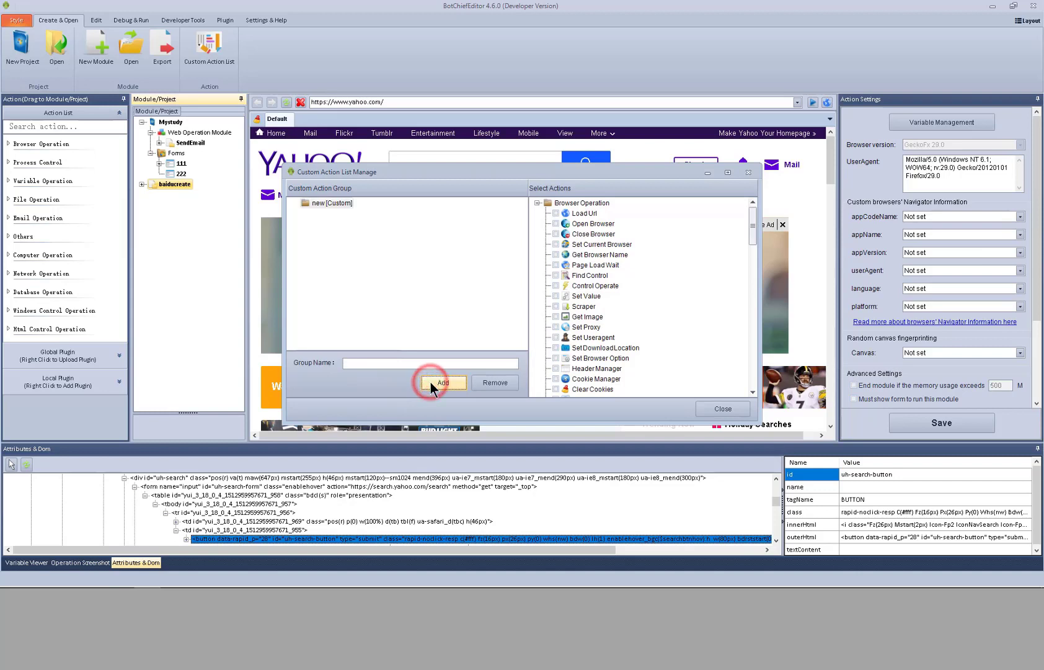
Step: Add Load Url and Open Browser to the 'new' group and expand it in the Action List
left_click(555, 212)
left_click(556, 223)
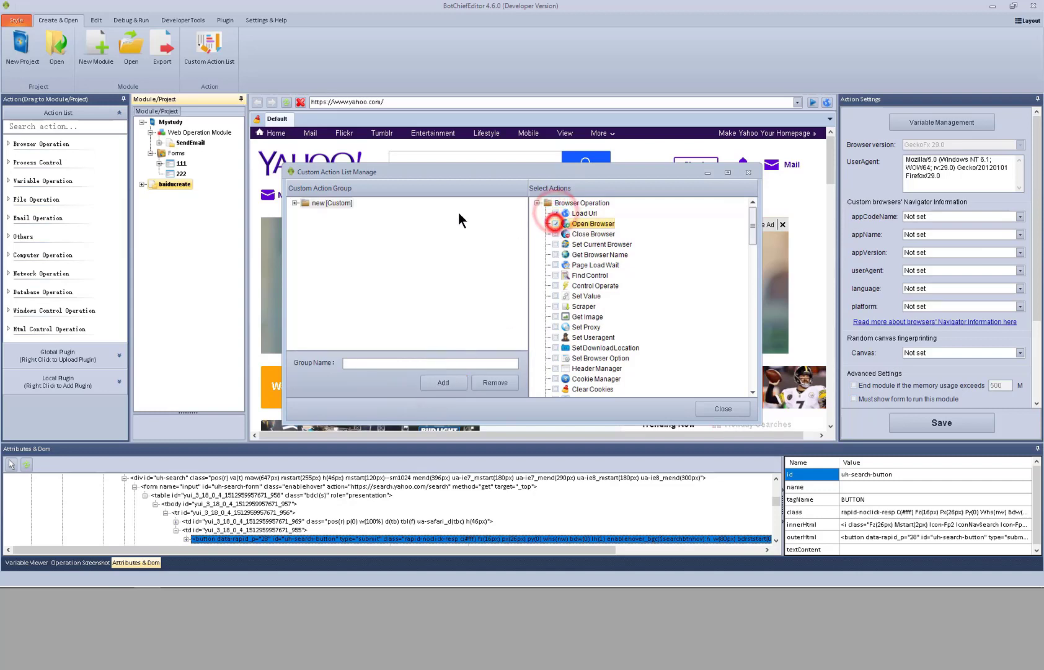
left_click(294, 202)
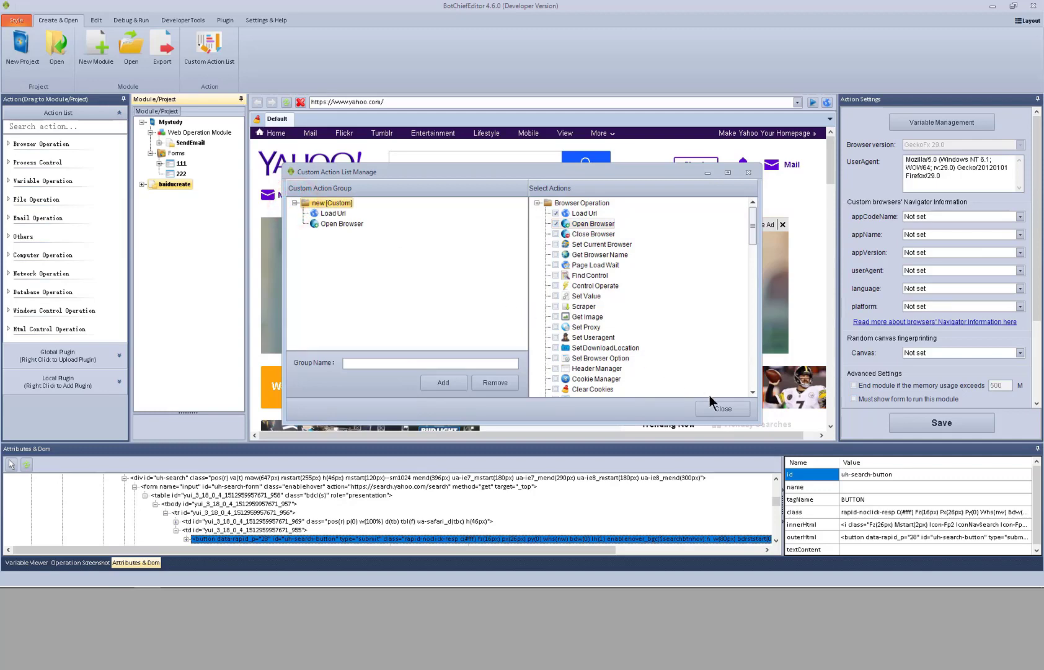
left_click(719, 410)
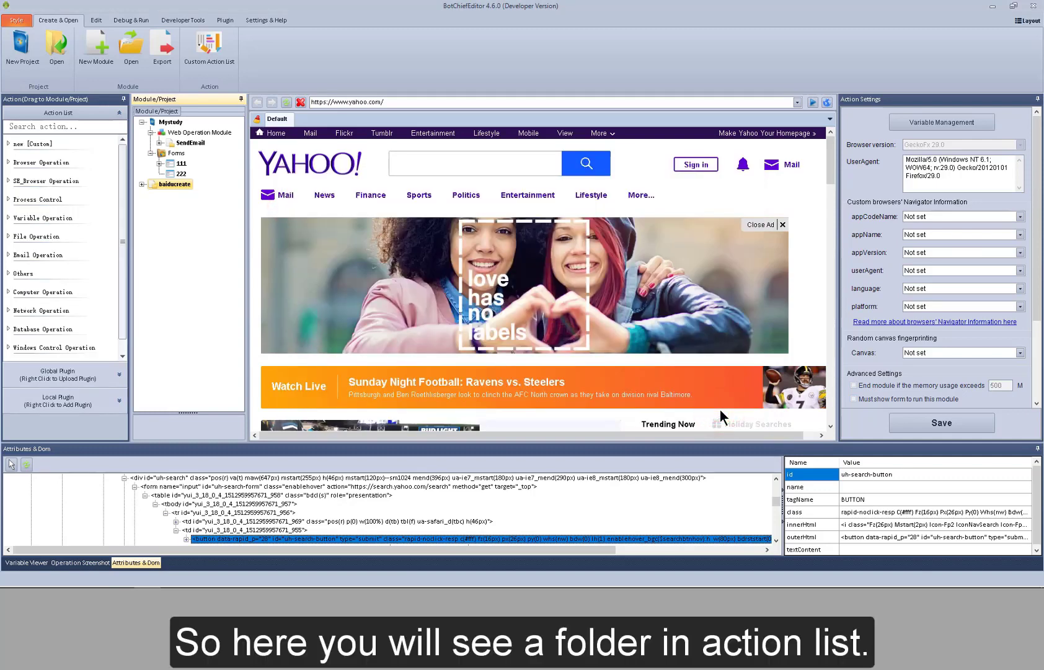
left_click(8, 145)
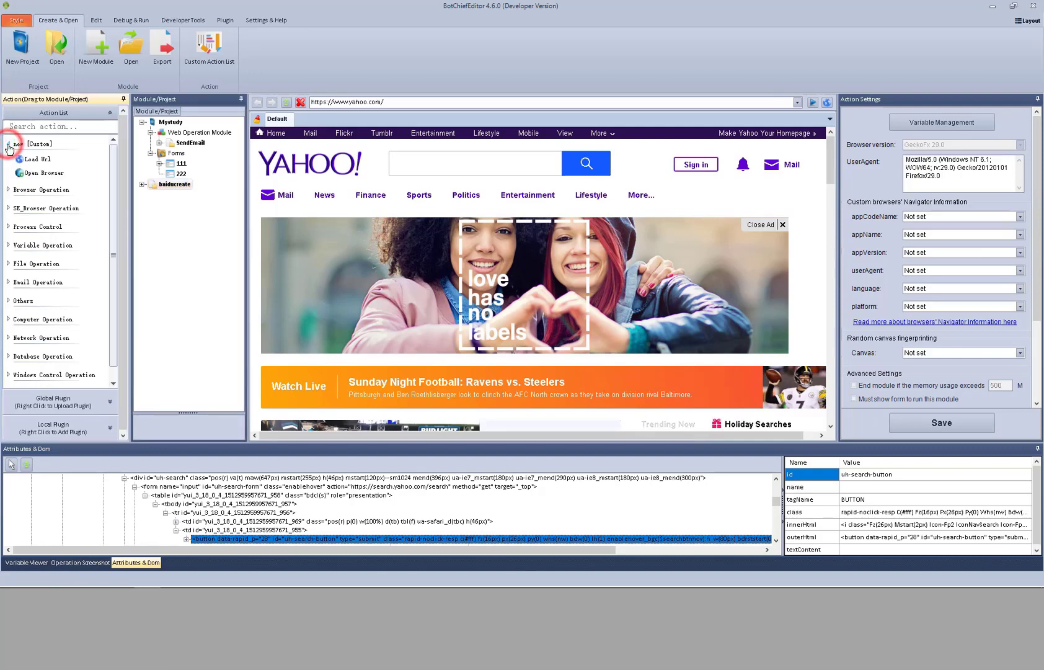
left_click(33, 160)
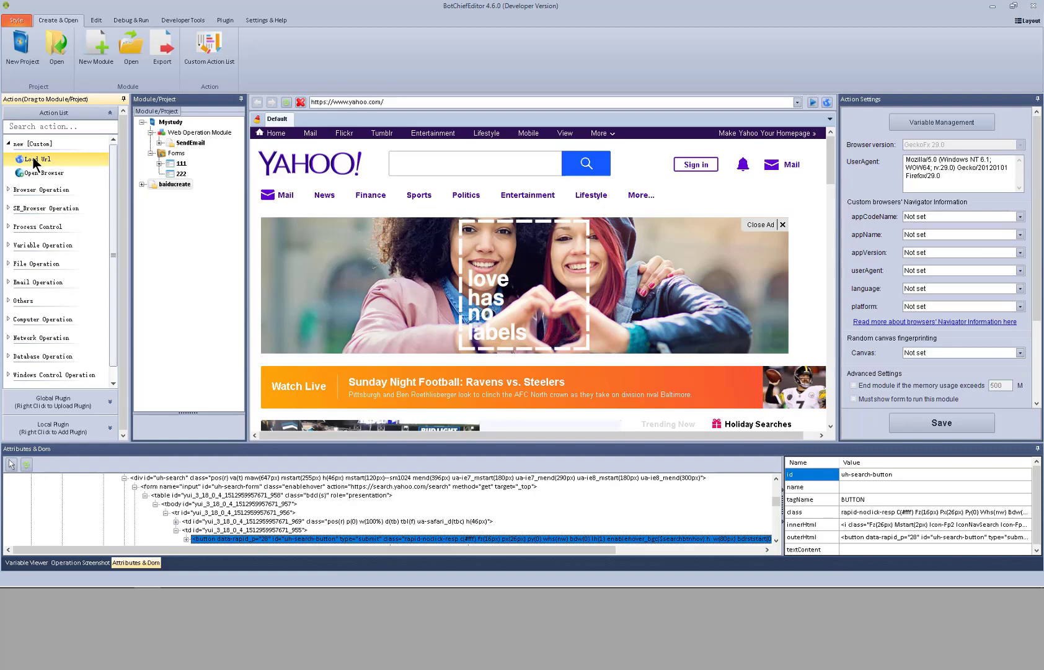
Step: Switch the ribbon to the Edit tab to show recording and module-building tools
left_click(94, 22)
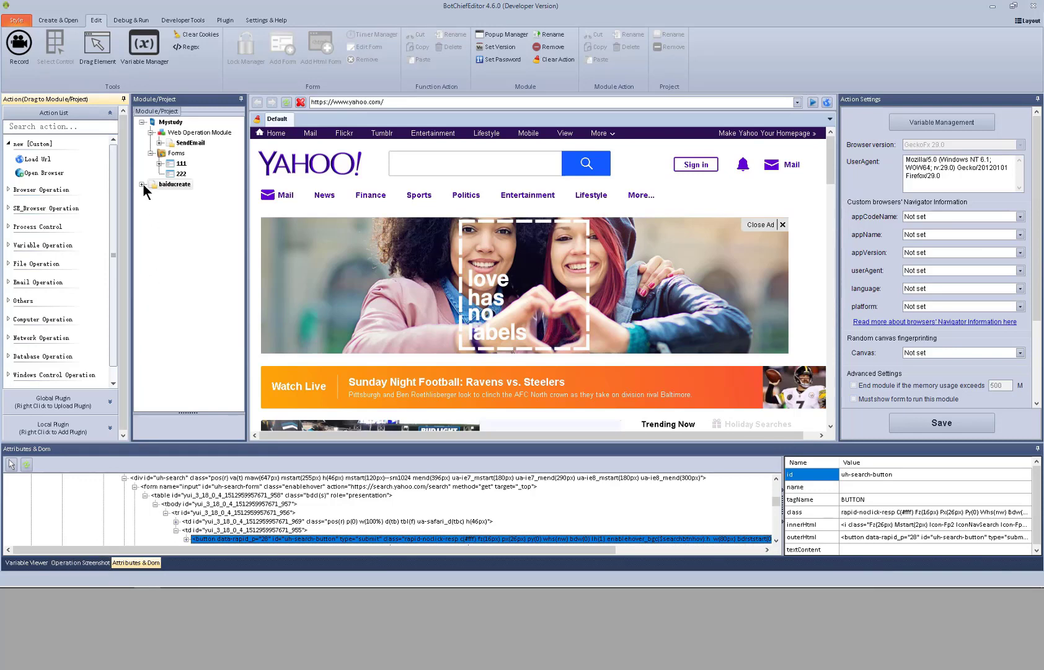
Step: Expand baiducreate and record clicks on Yahoo's search box and search button
left_click(143, 184)
left_click_drag(241, 220, 245, 286)
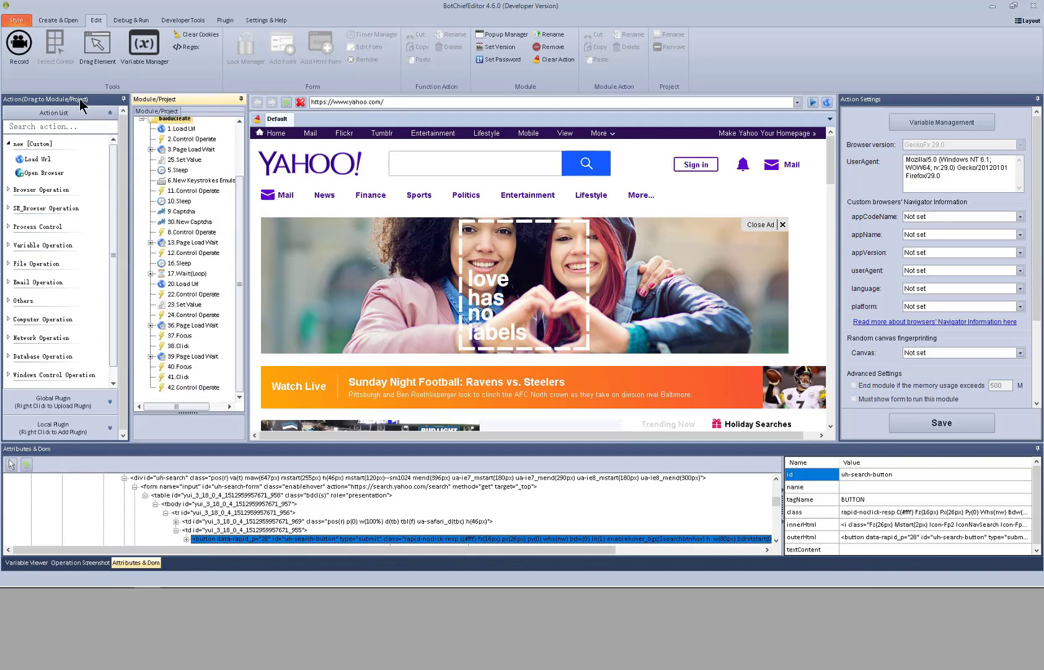
left_click(25, 65)
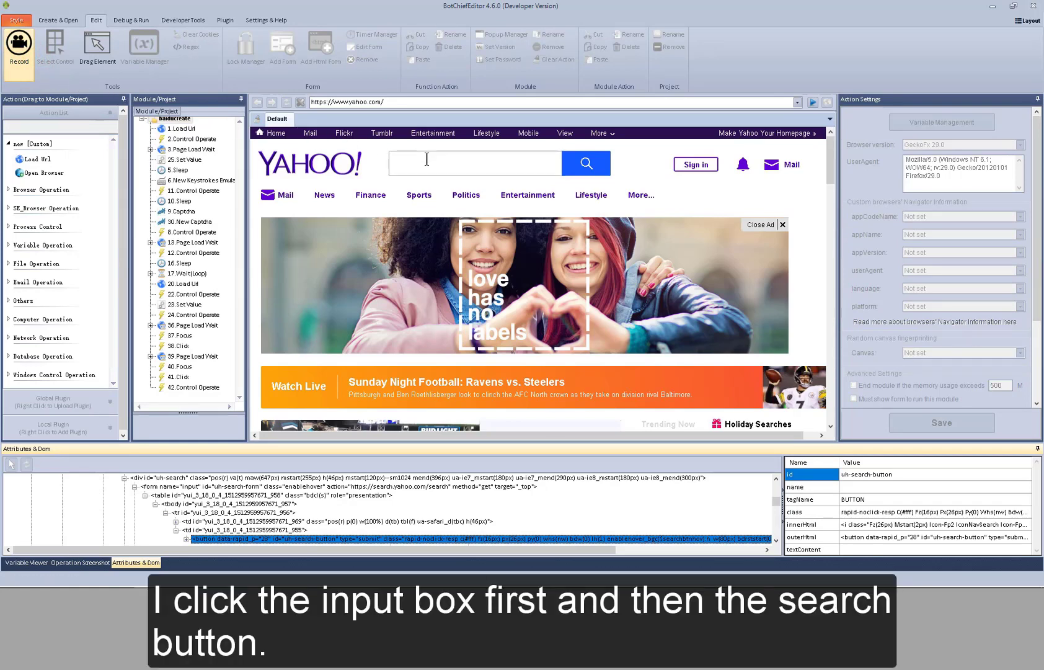
left_click(427, 159)
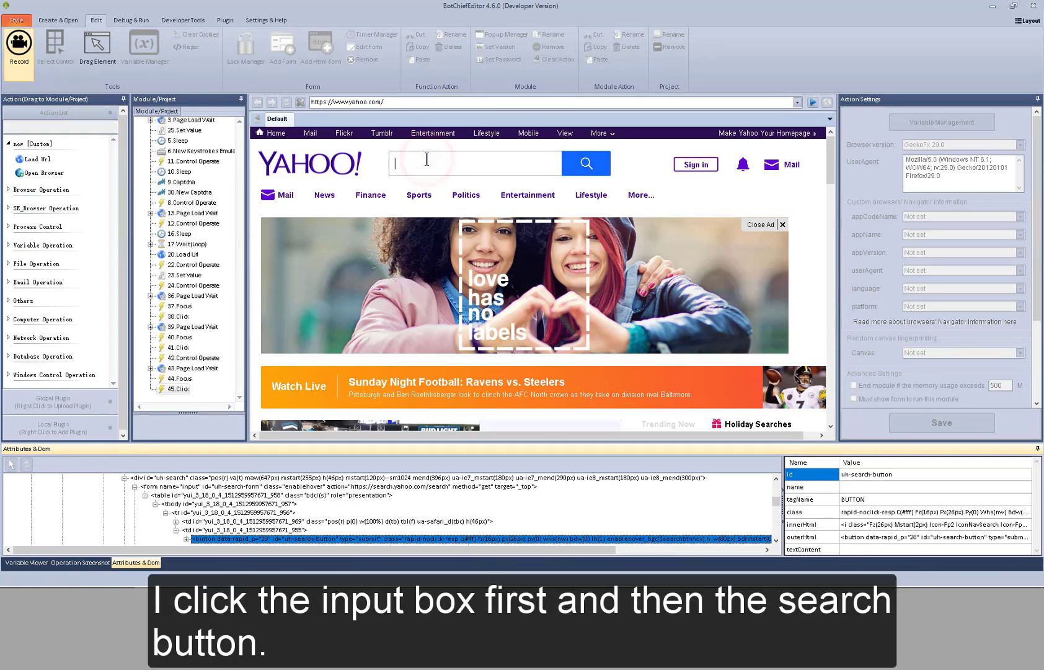
left_click(586, 165)
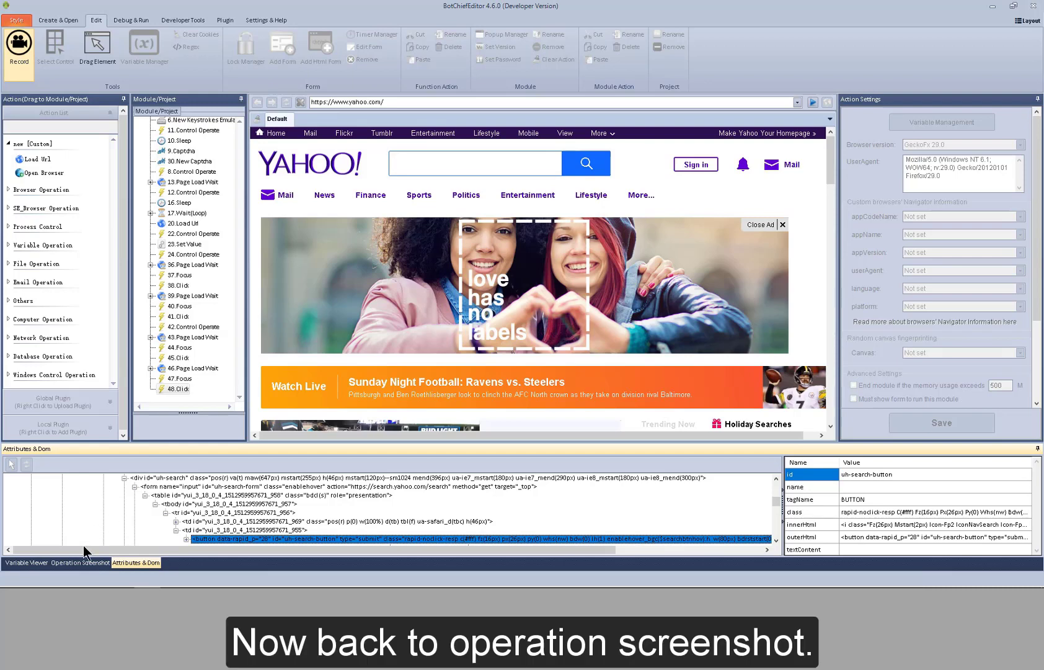
Step: Show operation screenshots, stop recording, and review the 43 and 46 Page Load Wait steps
left_click(75, 562)
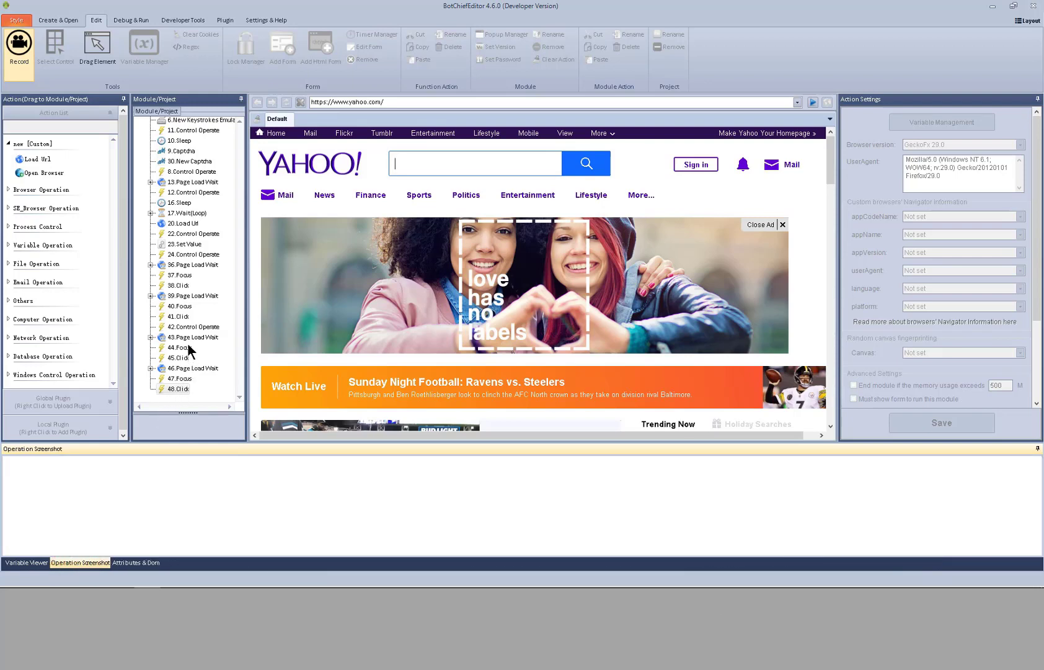
left_click(23, 53)
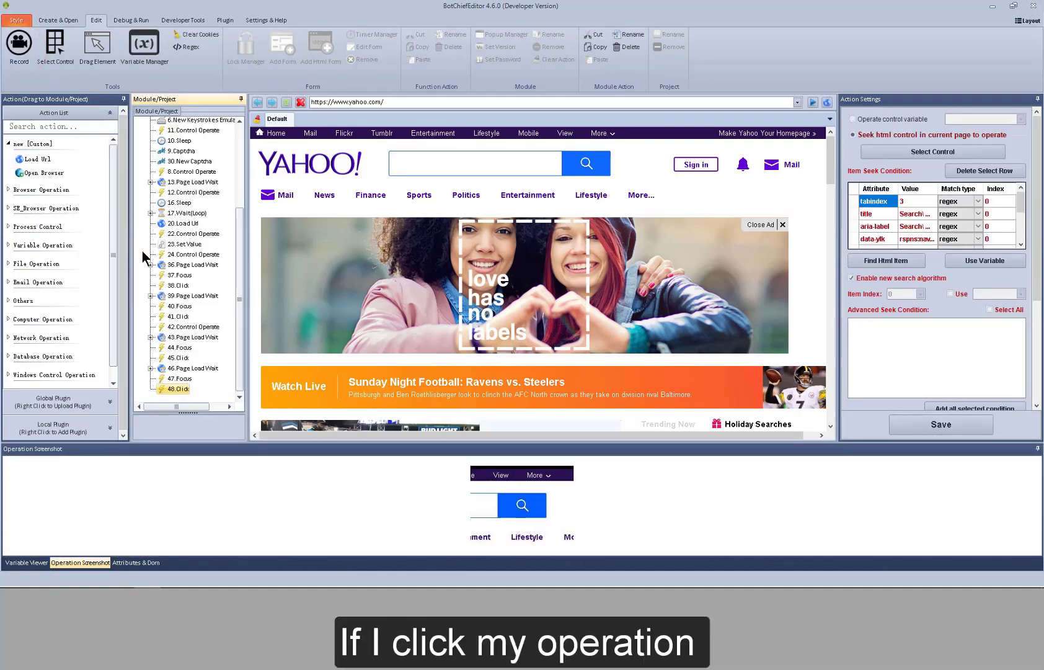
left_click(191, 338)
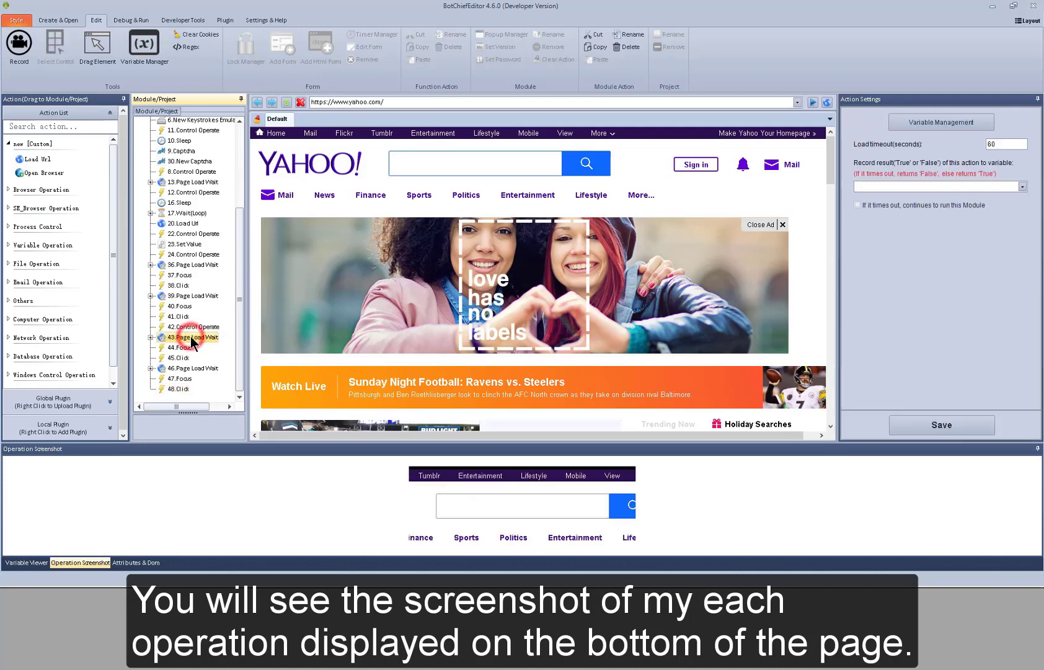
left_click(194, 368)
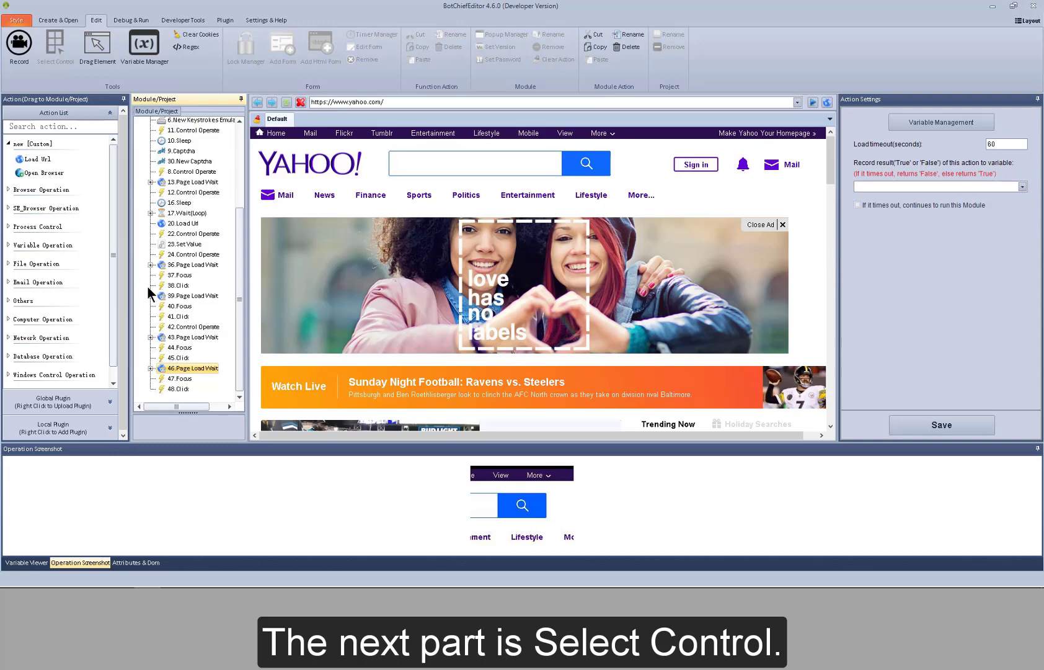
left_click(184, 349)
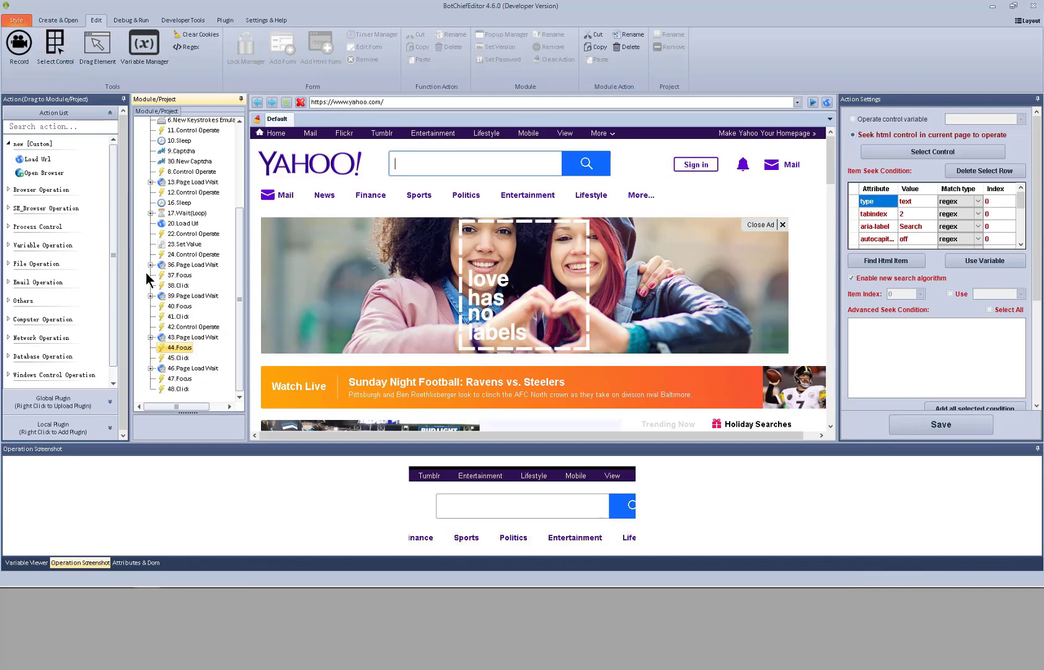
right_click(189, 353)
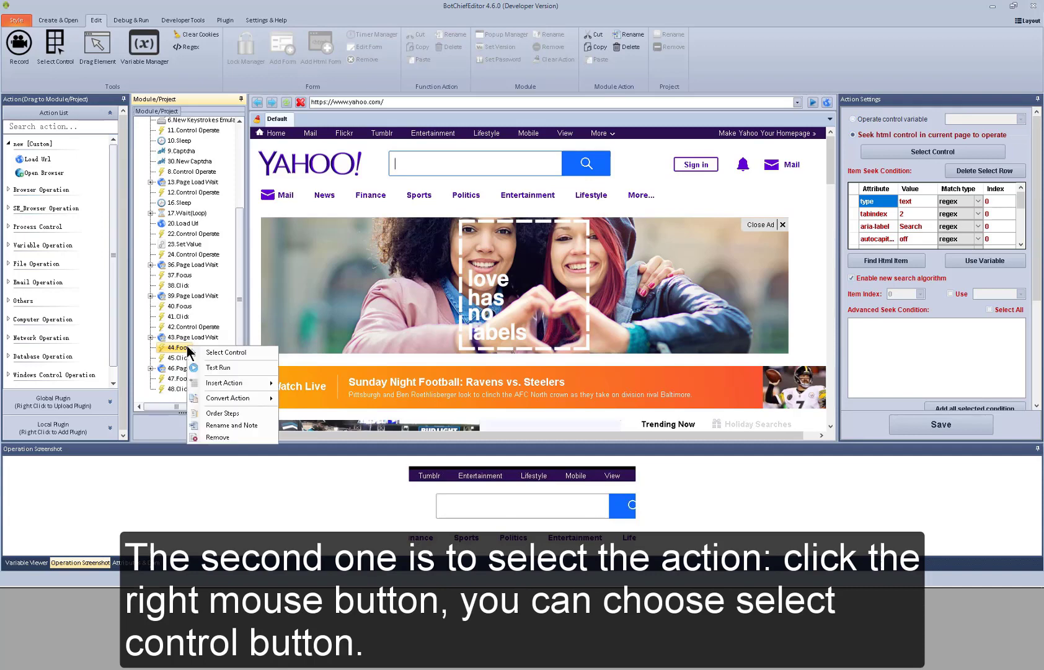
left_click(175, 350)
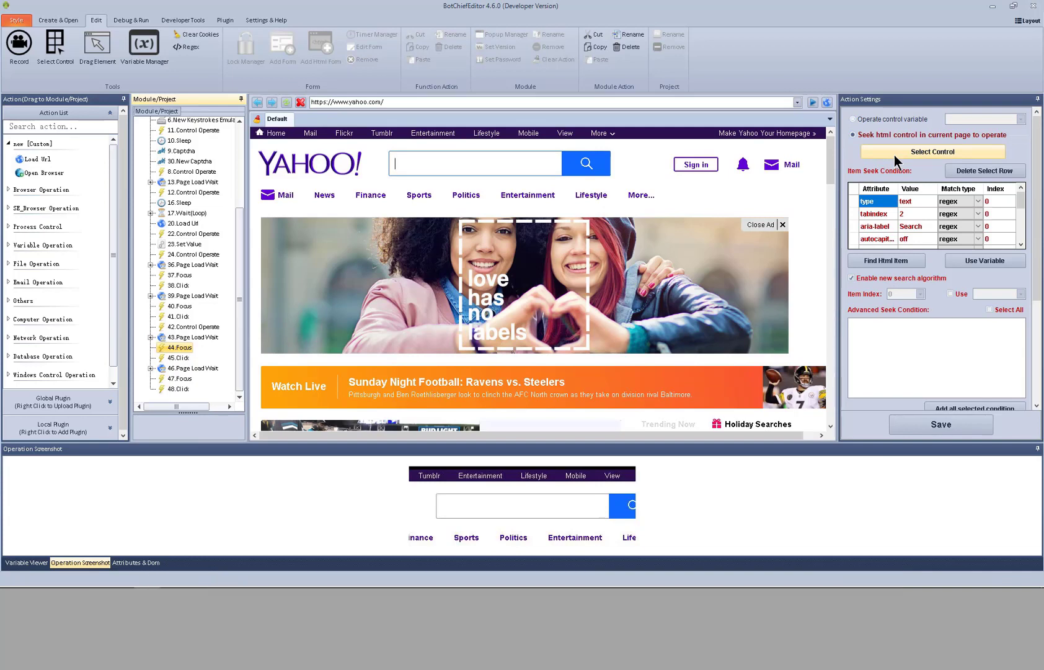
Step: Enable Drag Element with the Default auto-created actions and save the setting
left_click(95, 57)
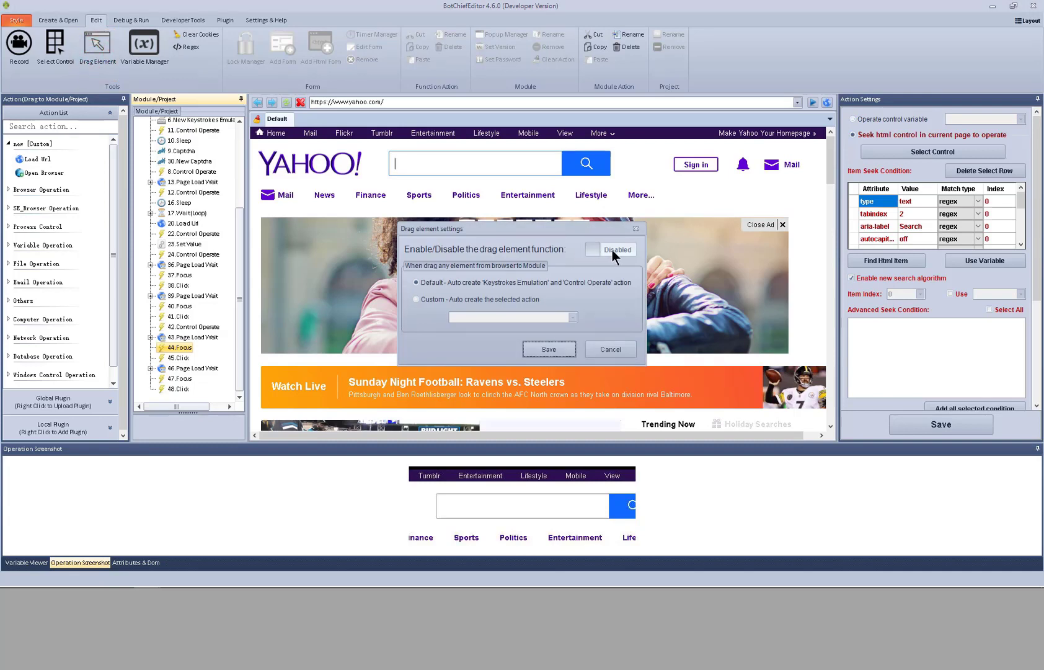
left_click(614, 251)
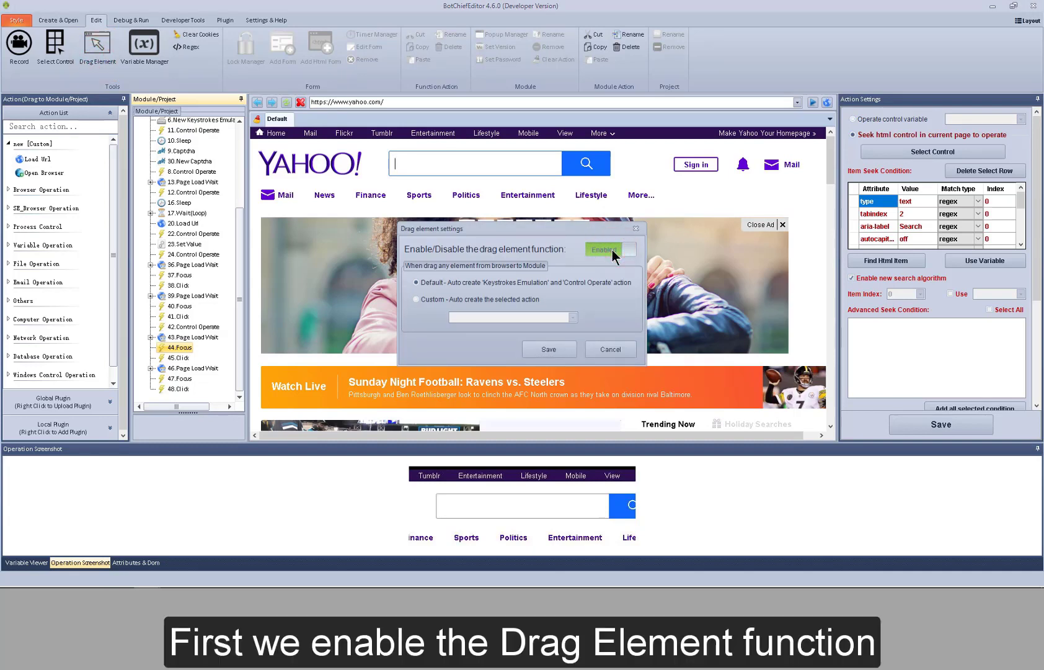
left_click(485, 298)
left_click(571, 318)
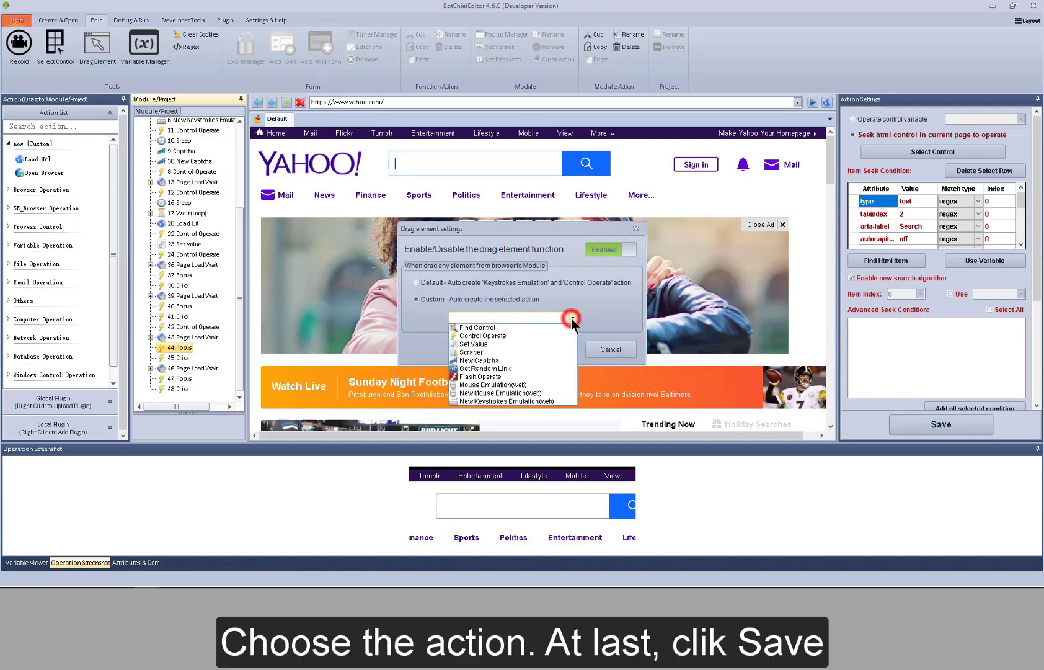
left_click(571, 318)
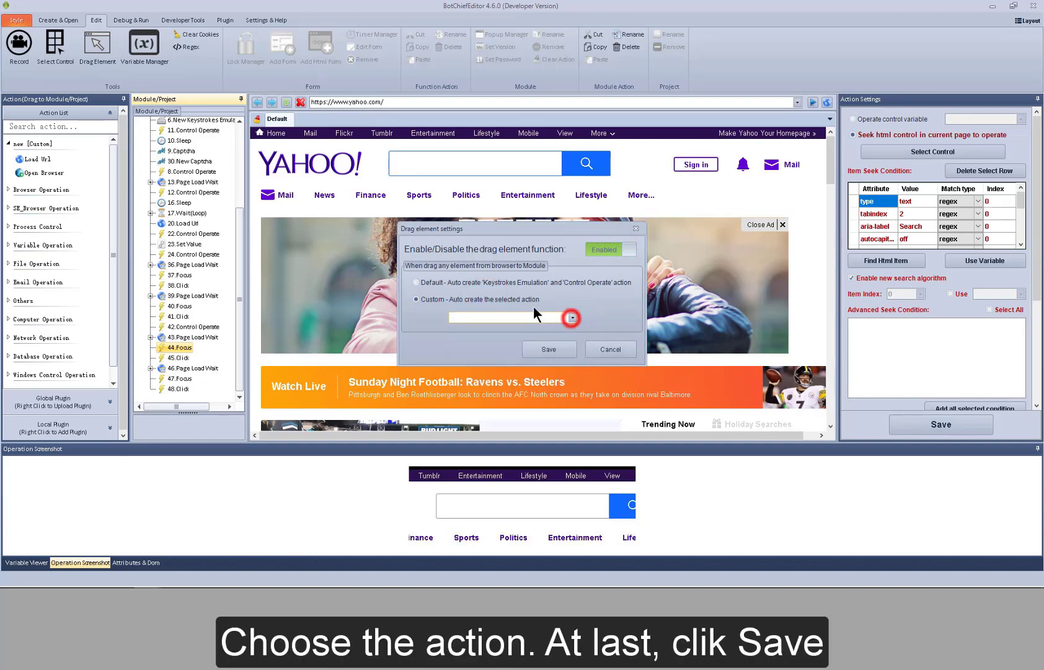
left_click(474, 284)
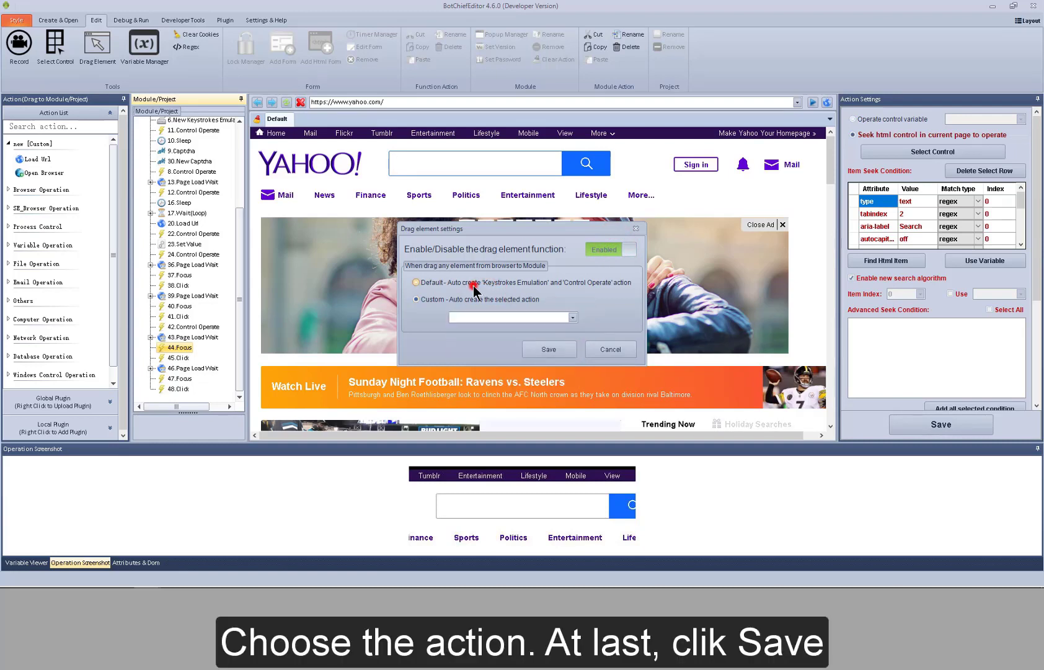
left_click(545, 349)
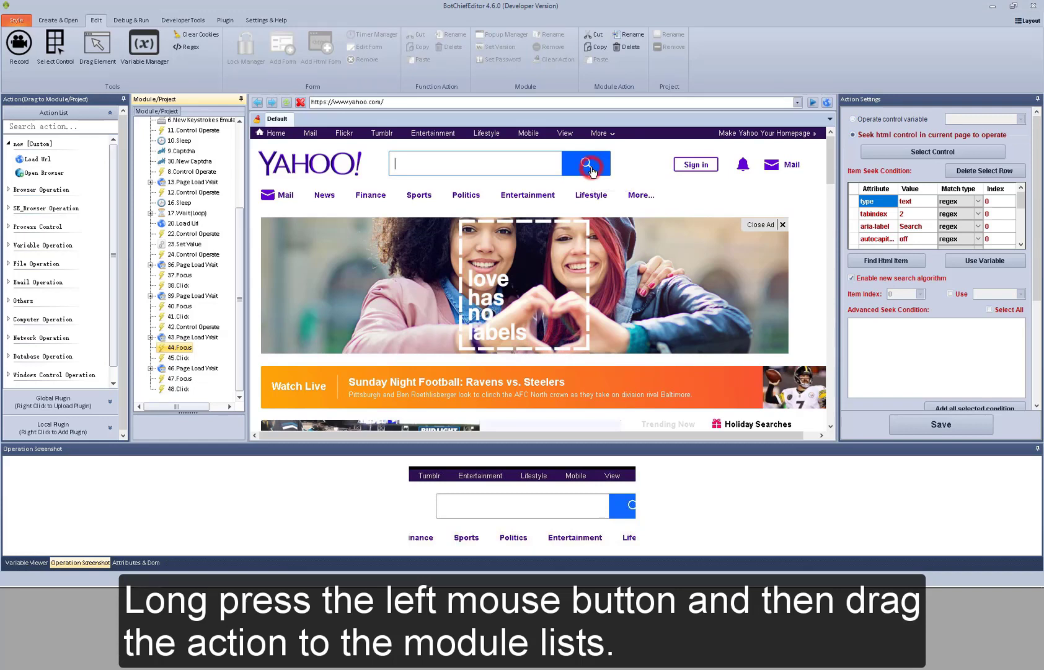
Step: Drag the Yahoo search button into the module as 49.Control Operate, then disable Drag Element
left_click_drag(590, 171, 188, 398)
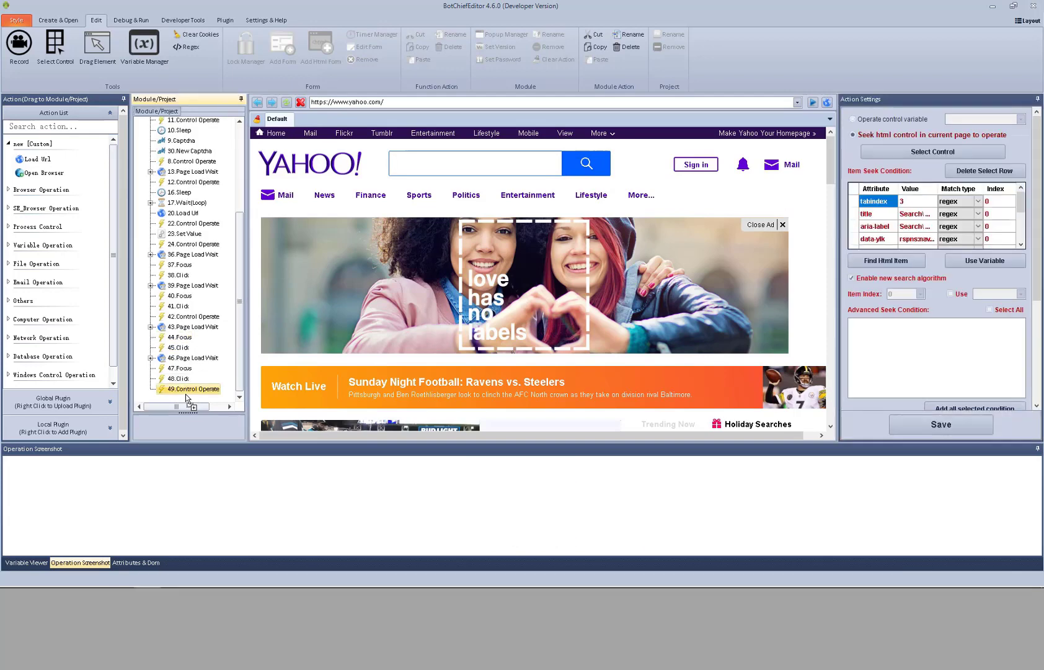
left_click(108, 63)
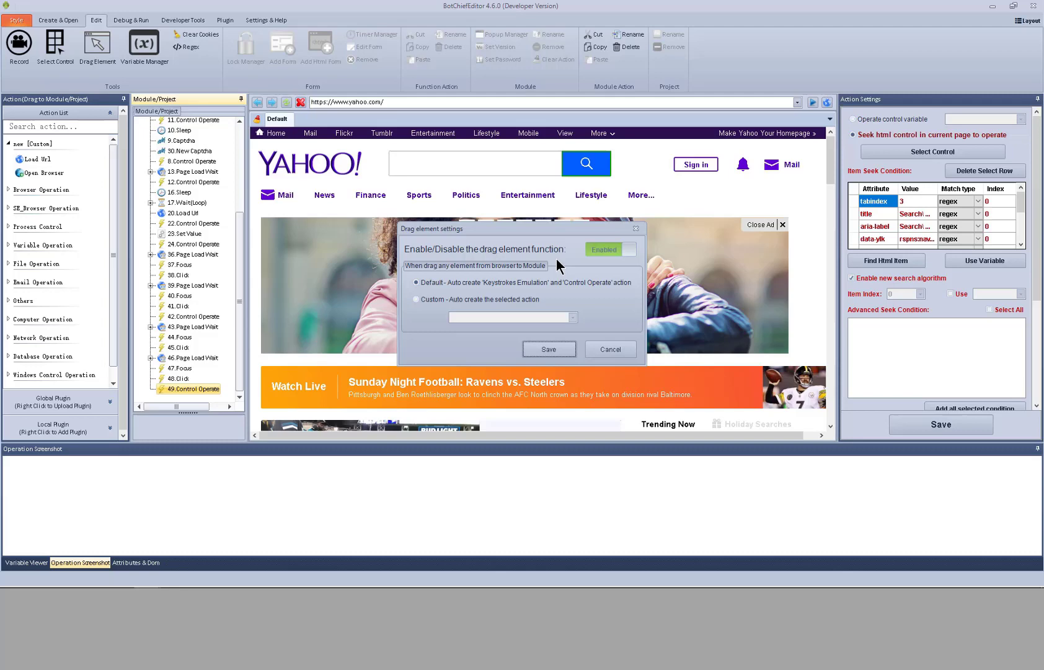
left_click(603, 247)
left_click(539, 351)
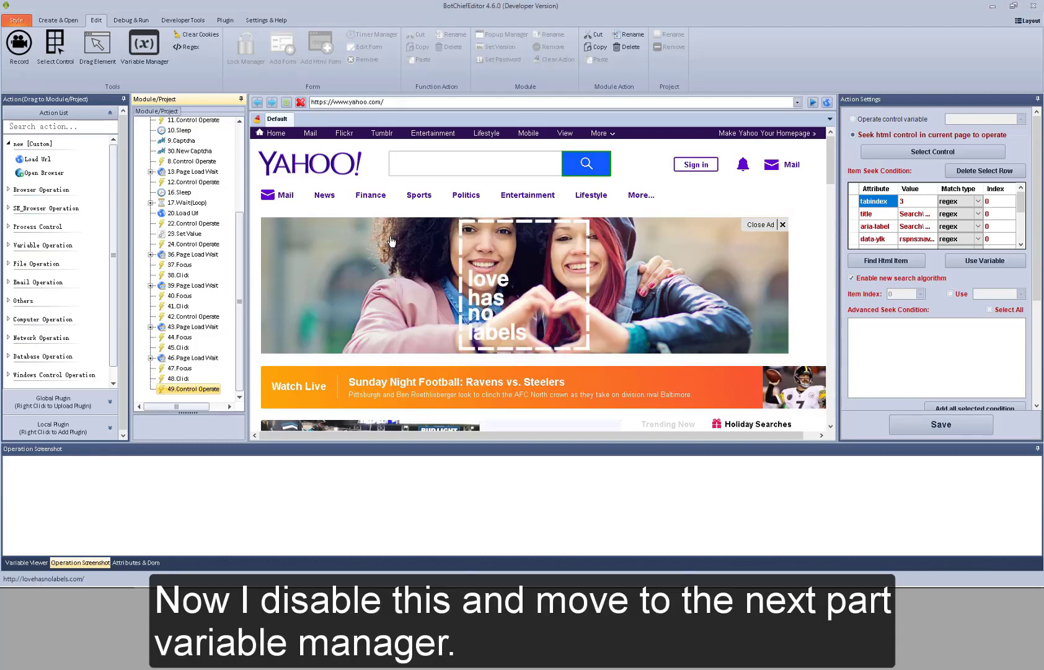
left_click(159, 68)
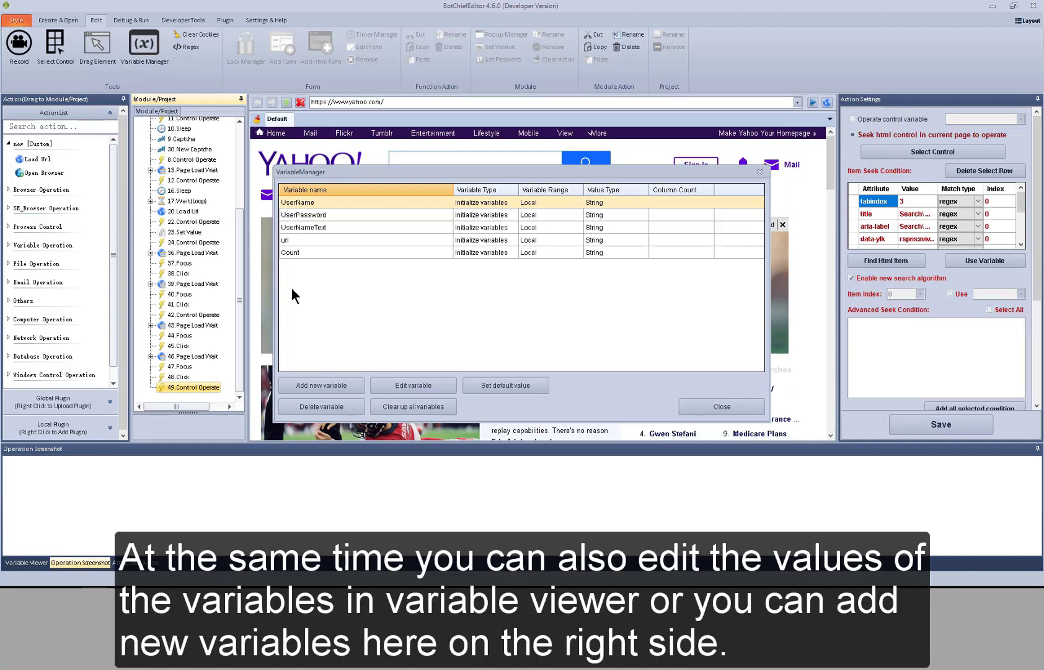
left_click(700, 404)
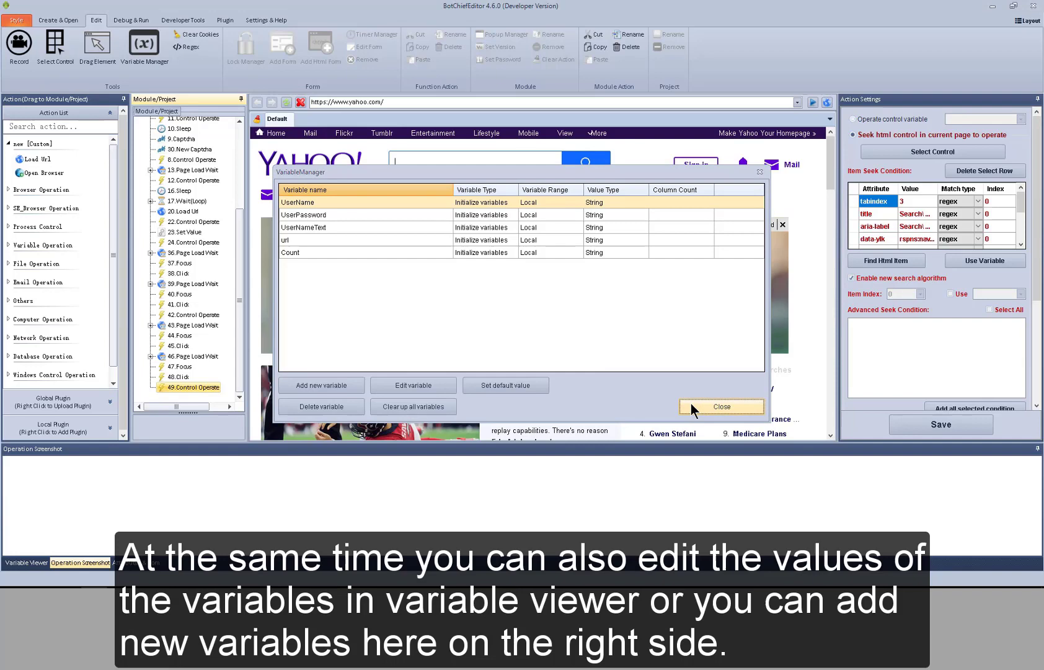
left_click(35, 560)
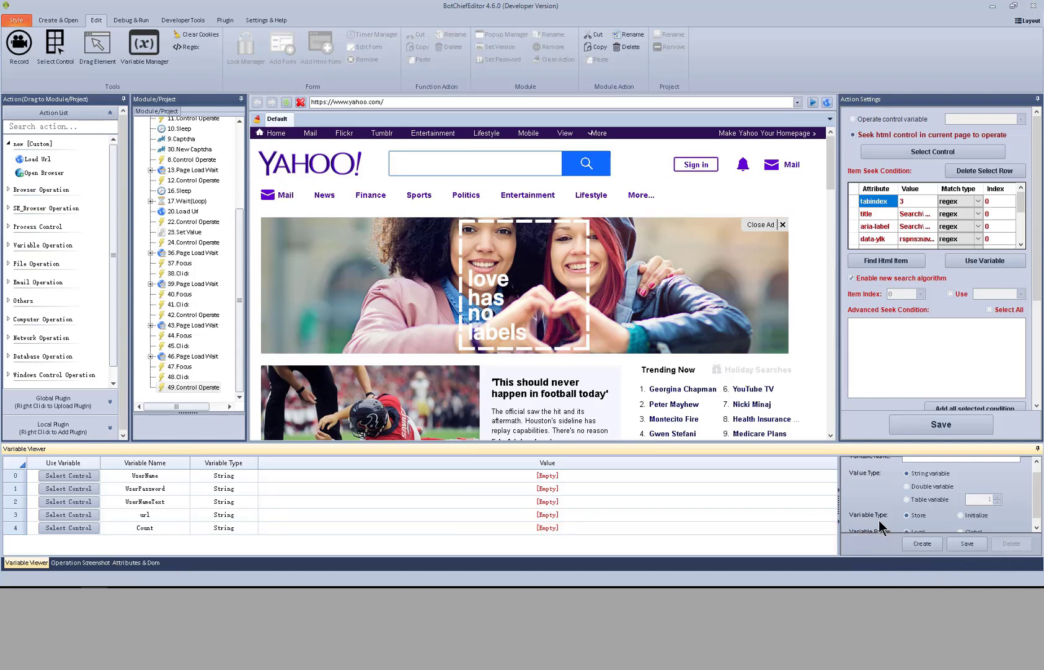
left_click(89, 562)
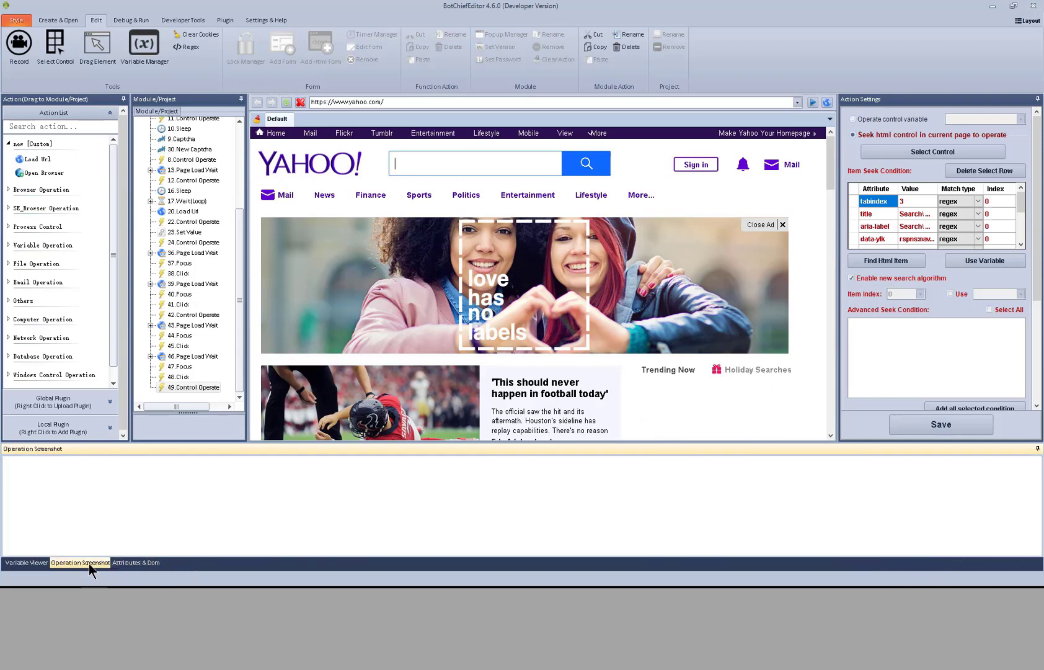
left_click(205, 388)
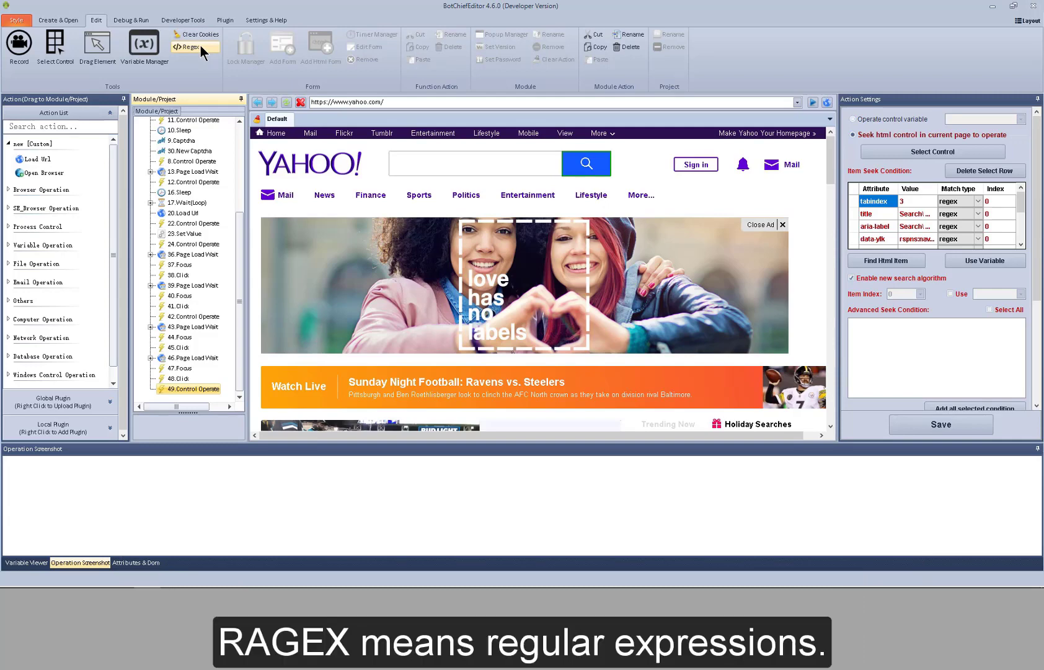
left_click(200, 44)
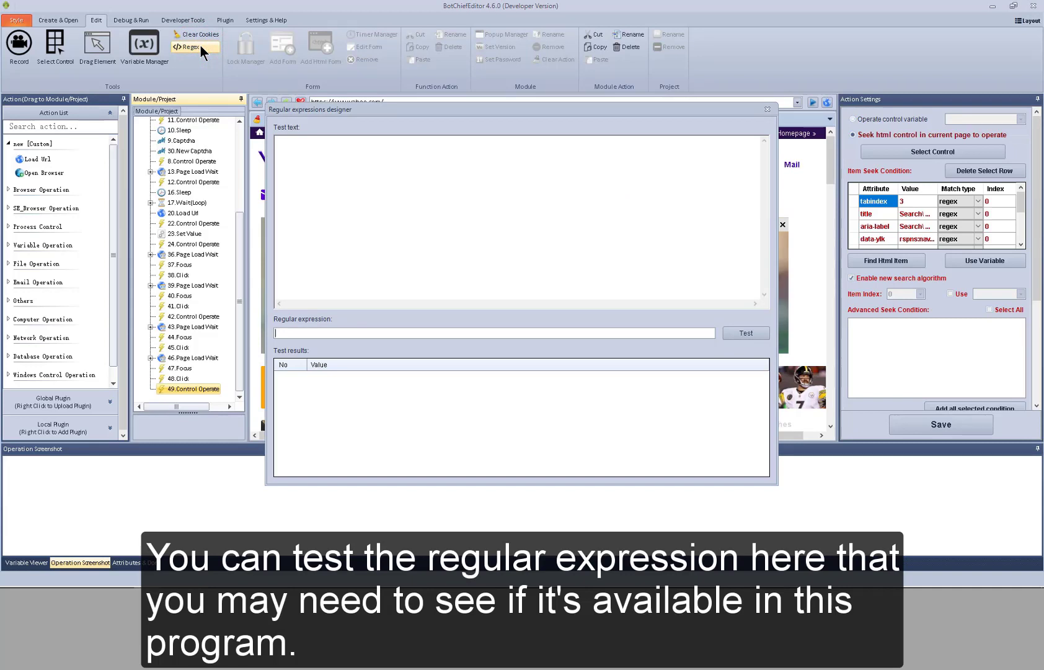
left_click(377, 334)
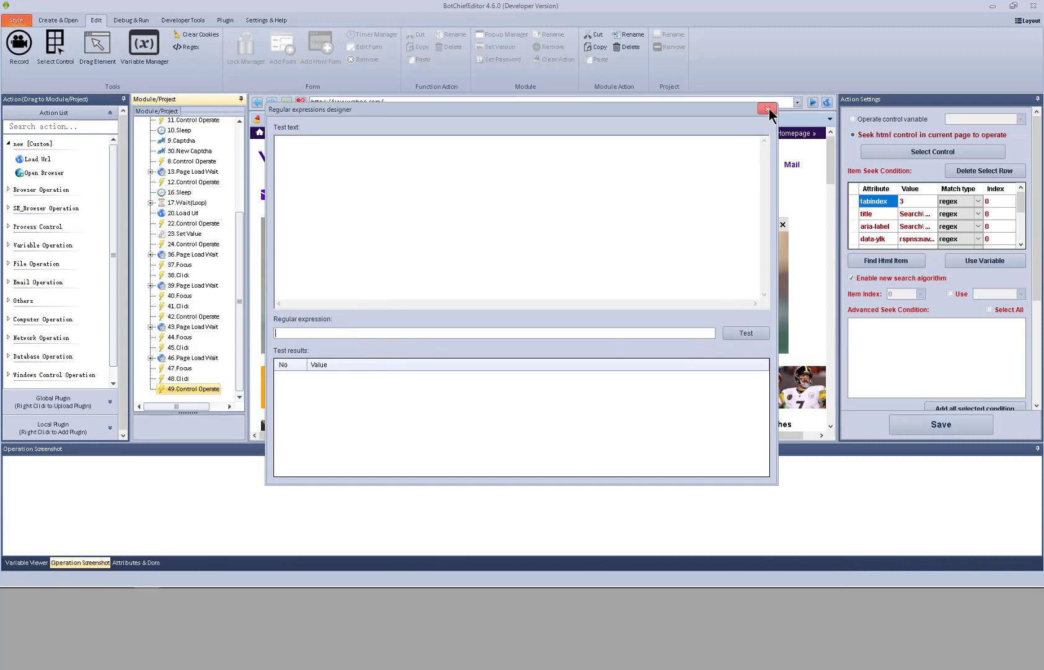
left_click(768, 109)
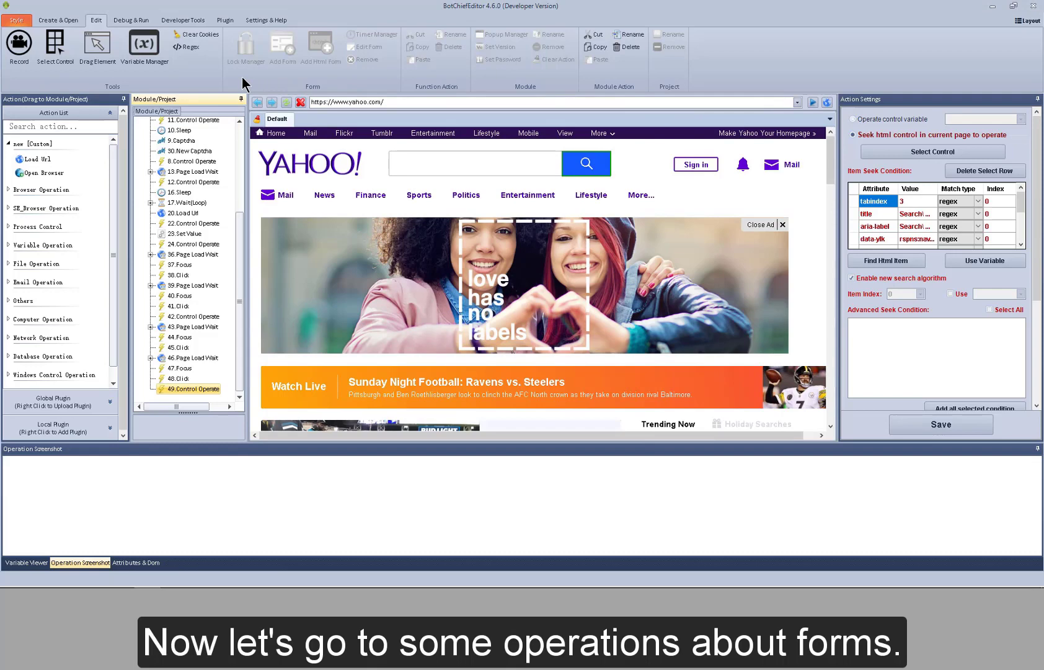
Step: Collapse baiducreate and select the Forms folder holding forms 111 and 222
left_click(237, 239)
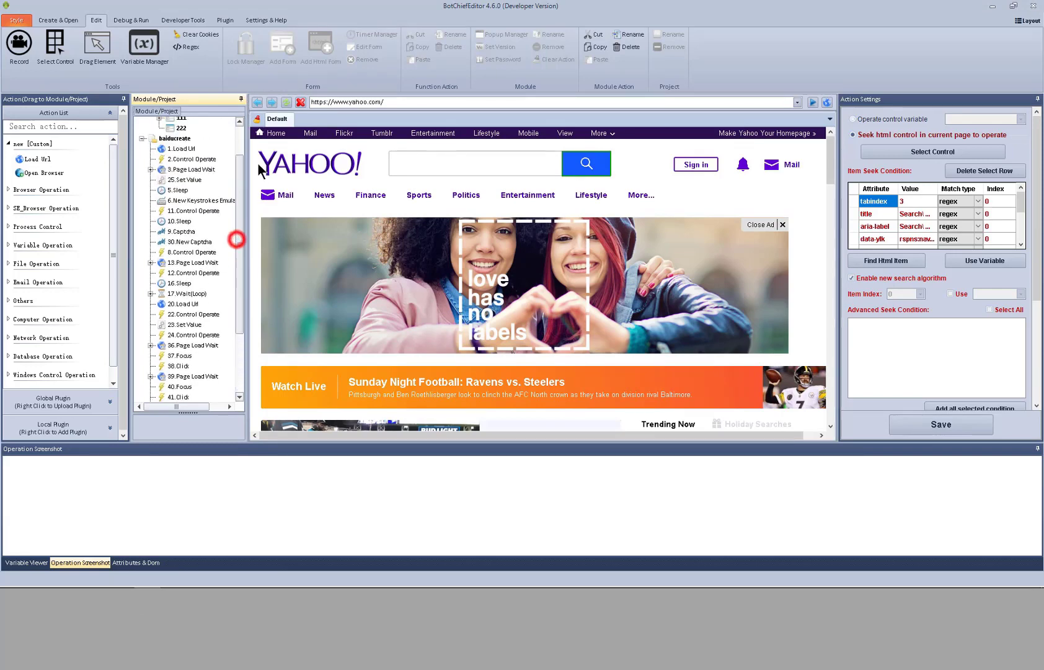
left_click(141, 183)
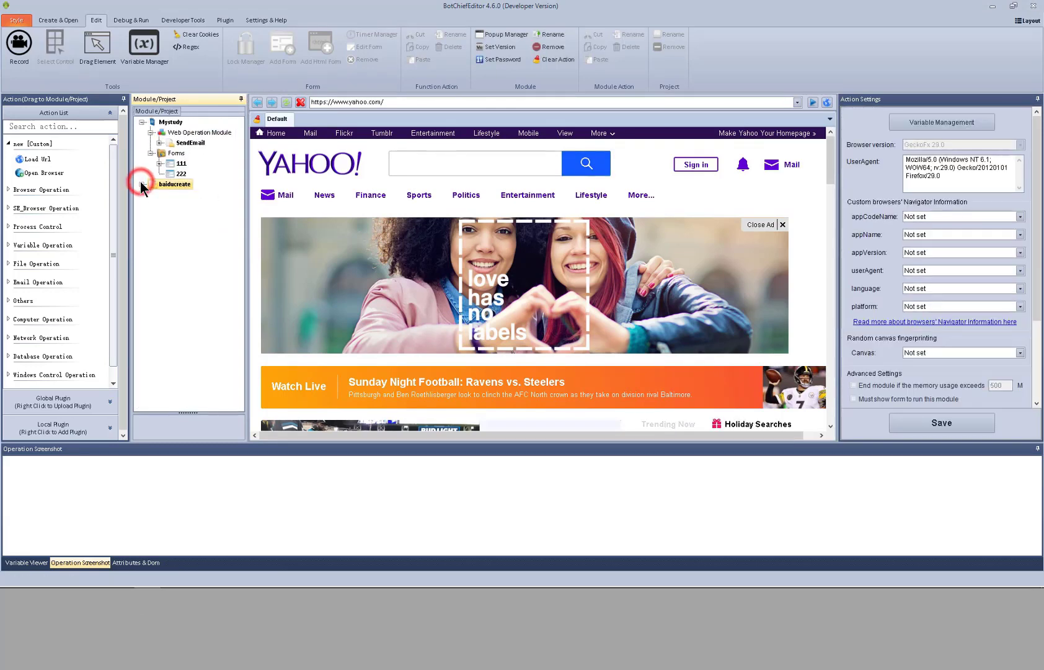
left_click(175, 154)
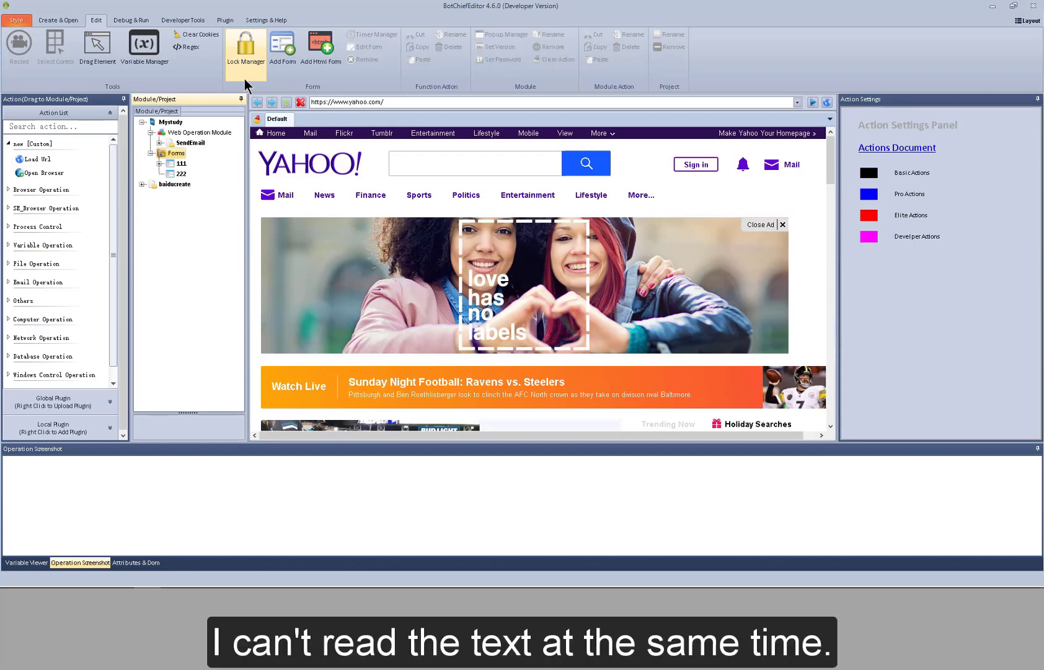
Step: Browse locks 123 and 222 in the Lock Manager, then preview the Forms folder's options
left_click(245, 79)
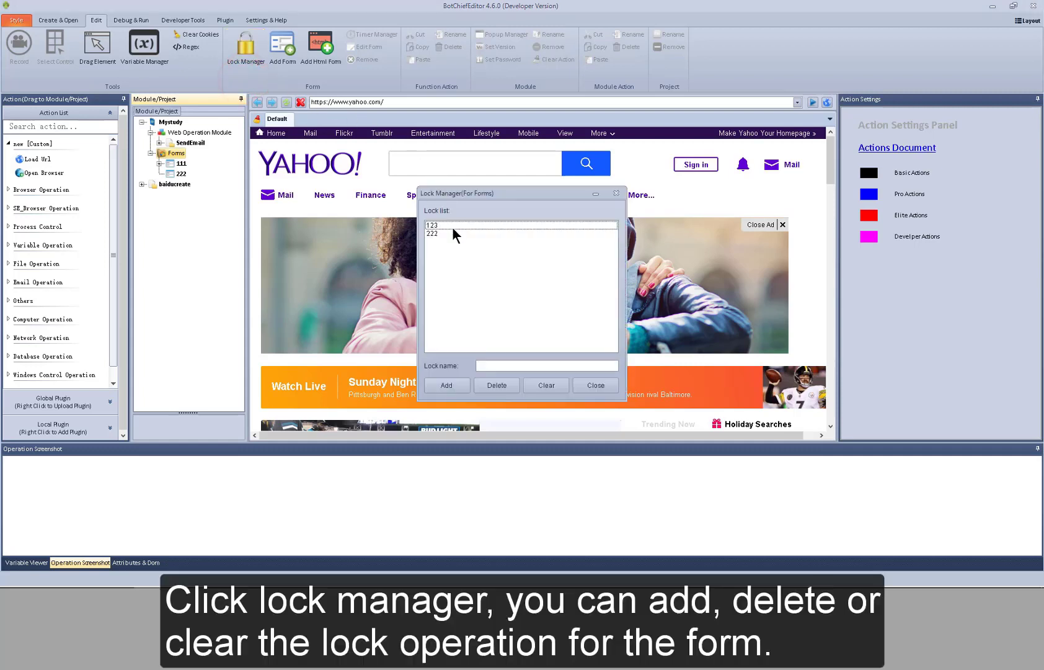
left_click(453, 225)
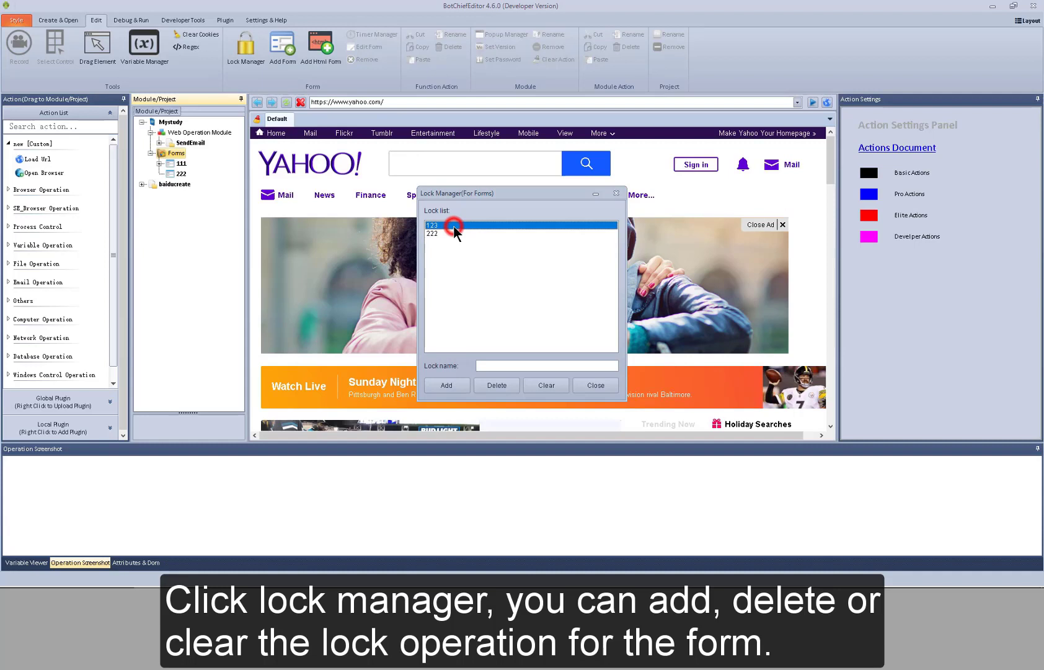
left_click(453, 233)
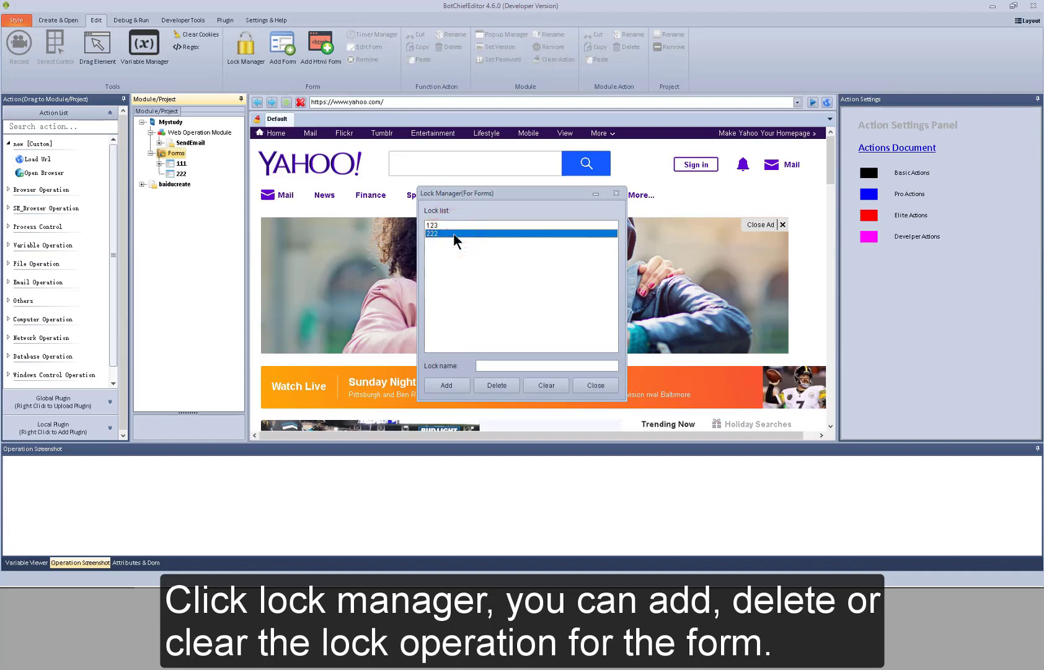
left_click(595, 385)
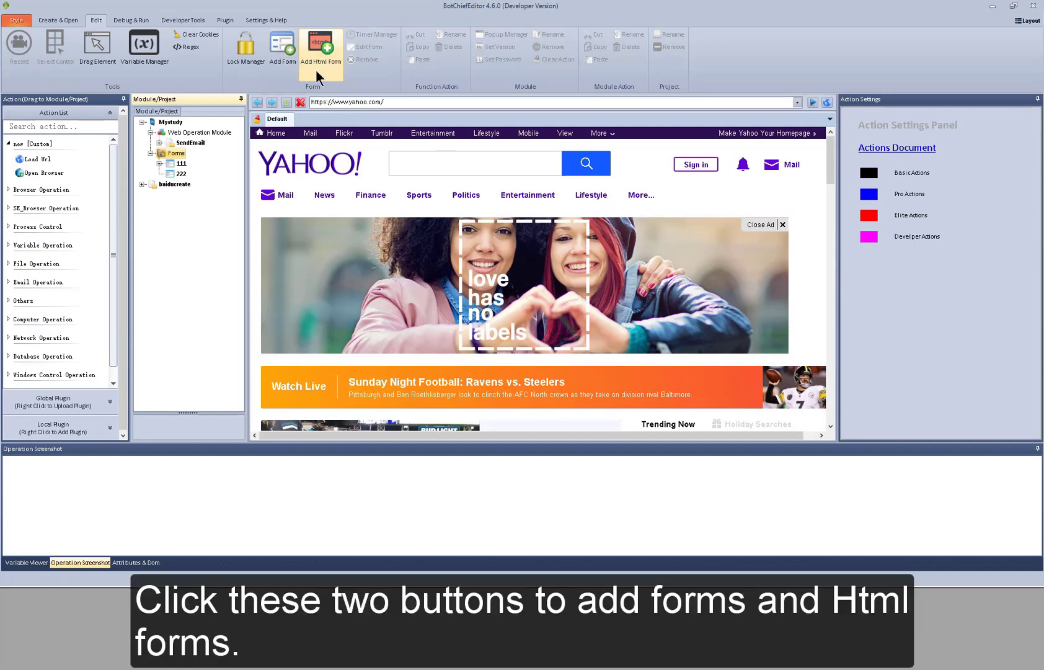
right_click(181, 159)
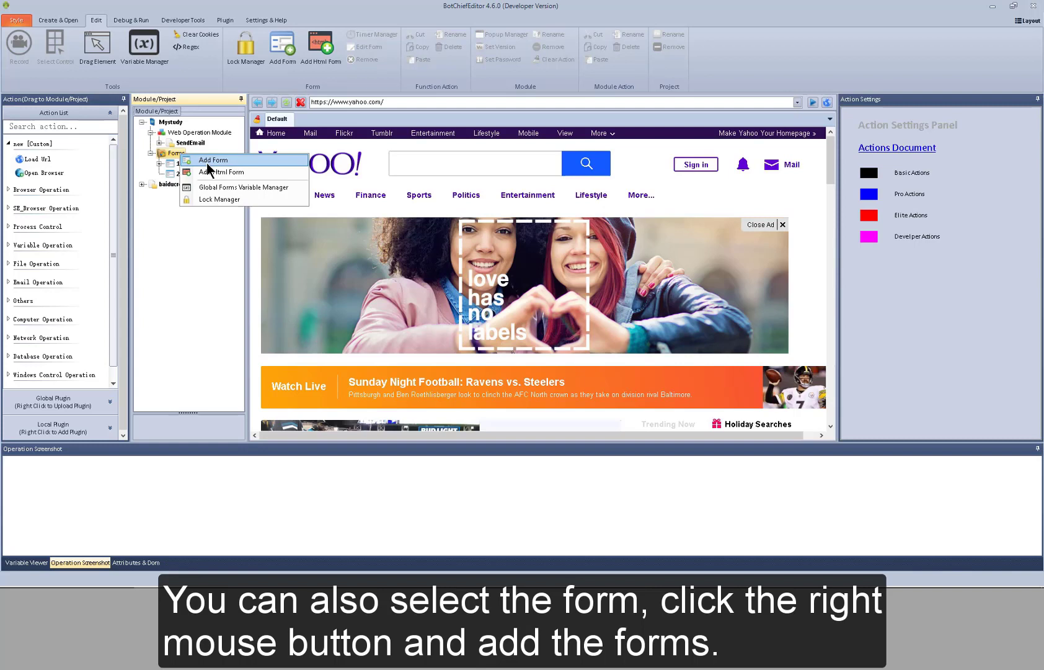
left_click(178, 165)
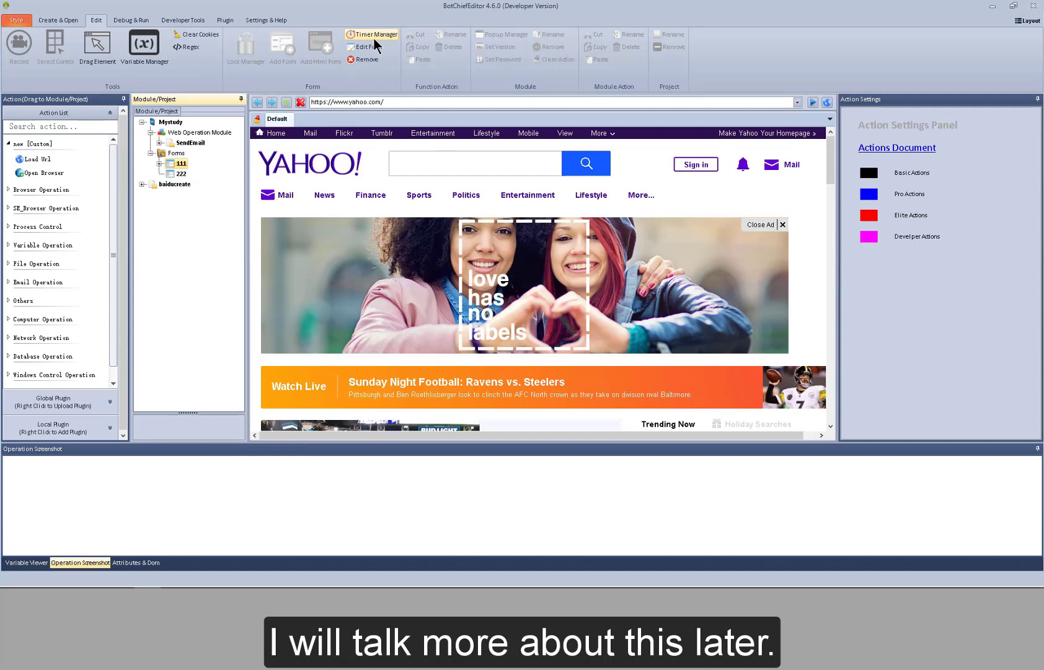
Step: Expand form 111 to list its actions, view 2.RunFunction, then select baiducreate
left_click(159, 163)
left_click(187, 174)
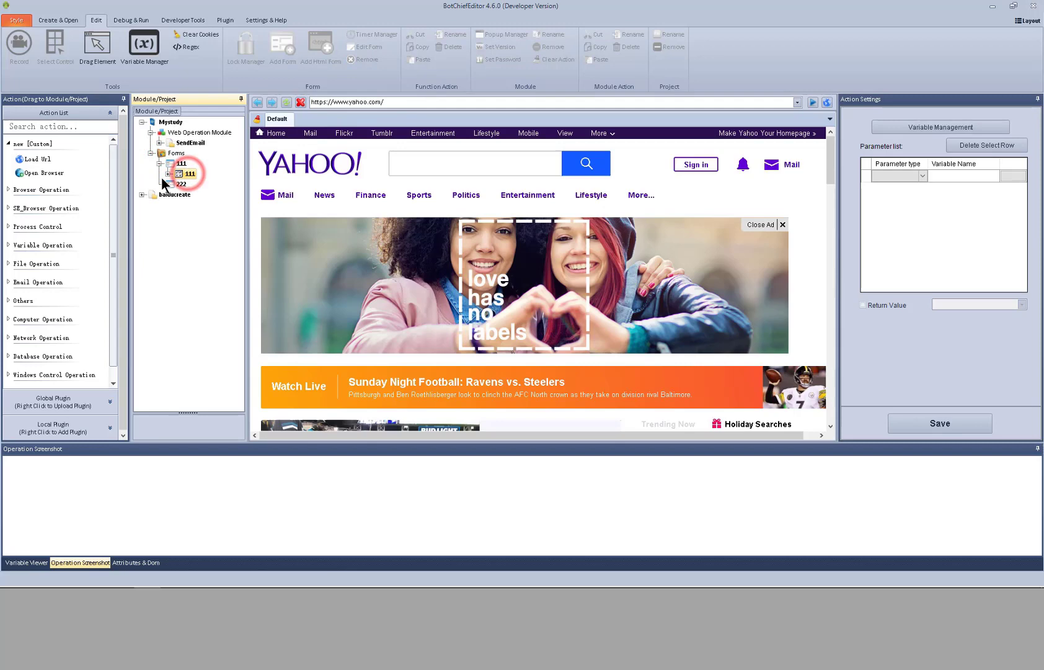
left_click(168, 173)
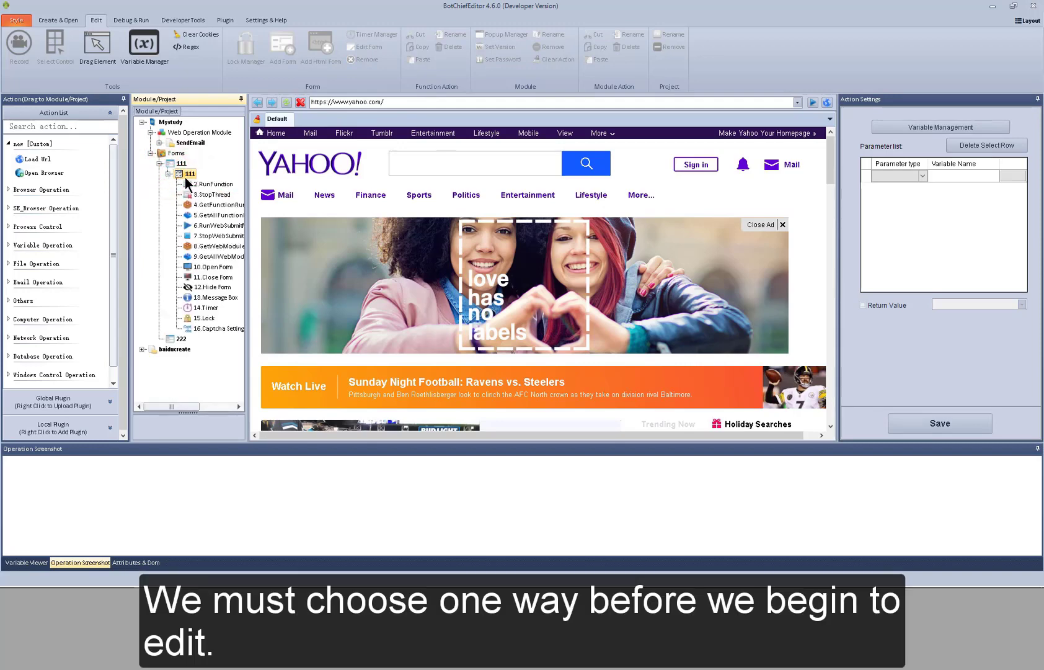
left_click(212, 184)
left_click(176, 349)
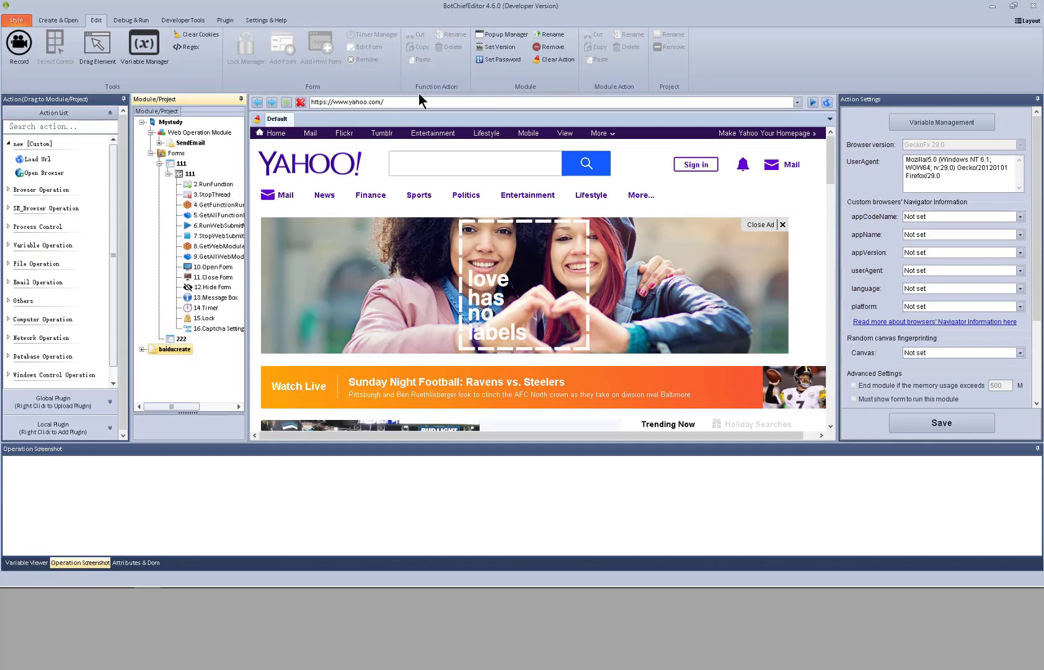
Step: Preview Popup Manager's Custom Operation and its Operation list, then close it unchanged
left_click(503, 34)
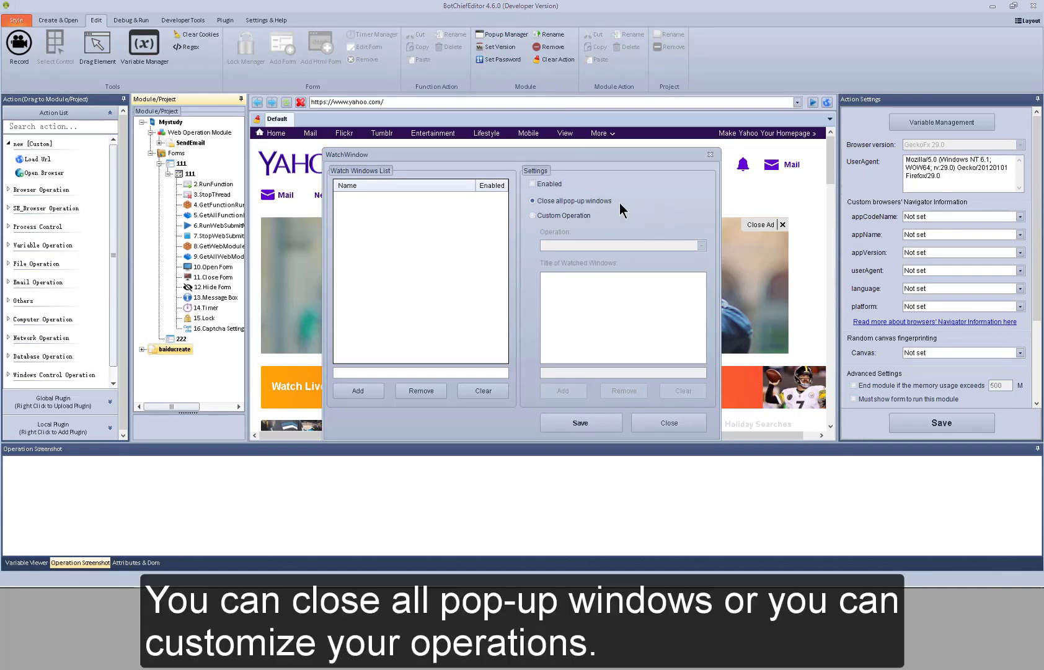
left_click(582, 217)
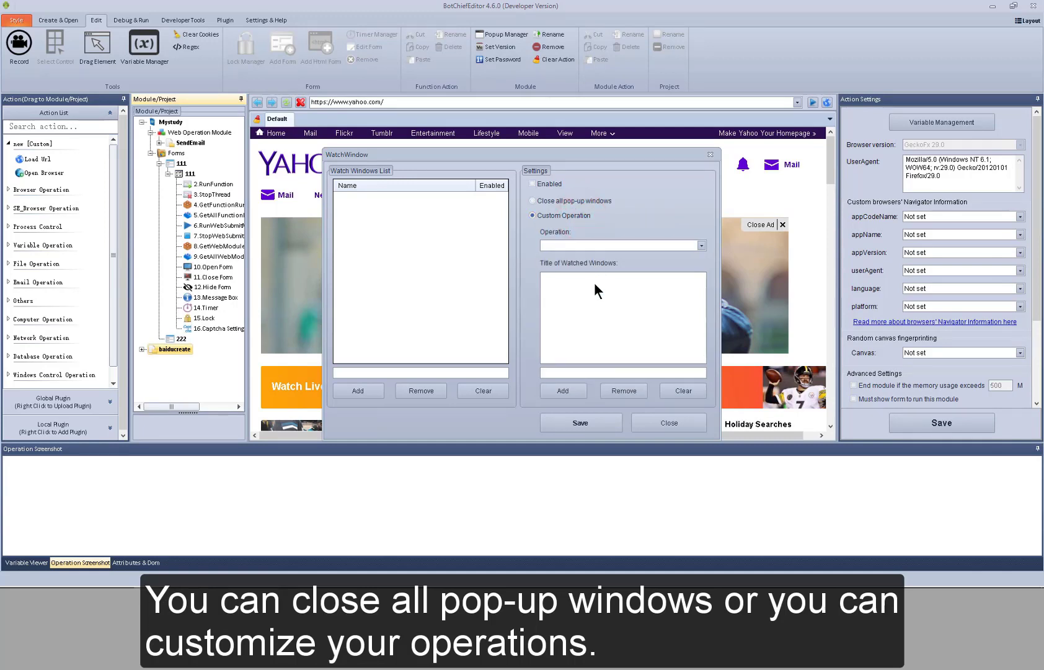
left_click(702, 245)
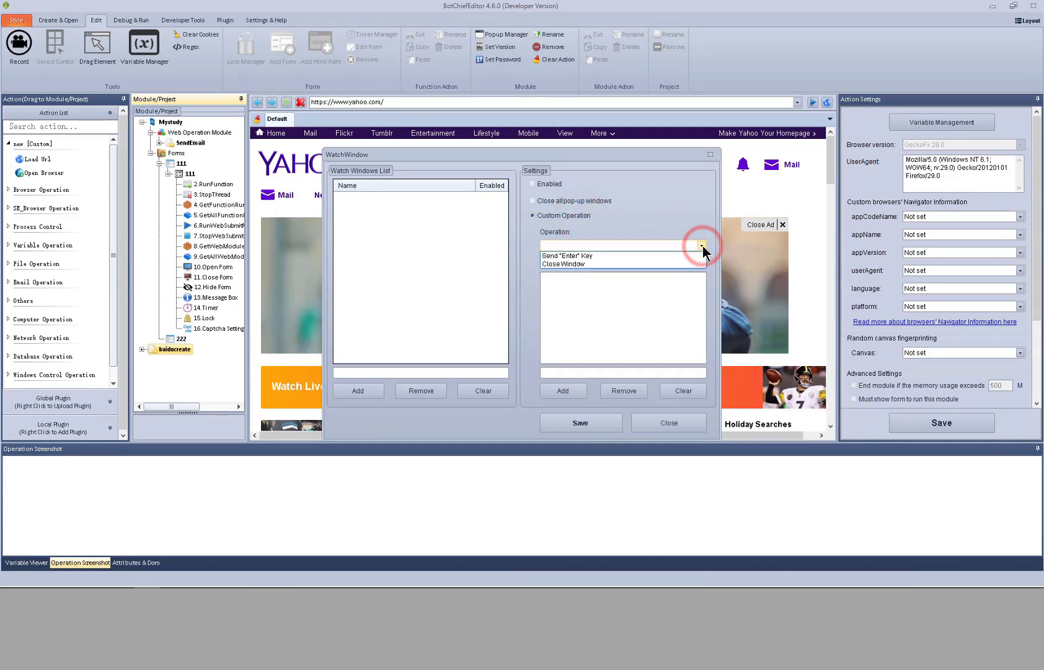
left_click(702, 246)
left_click(677, 423)
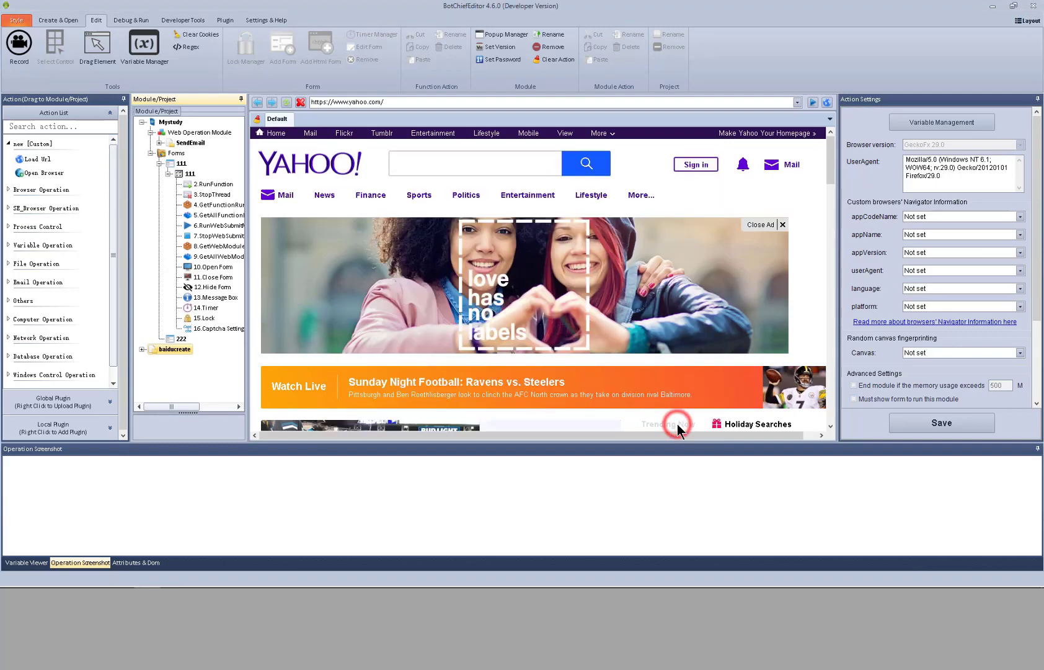
left_click(506, 52)
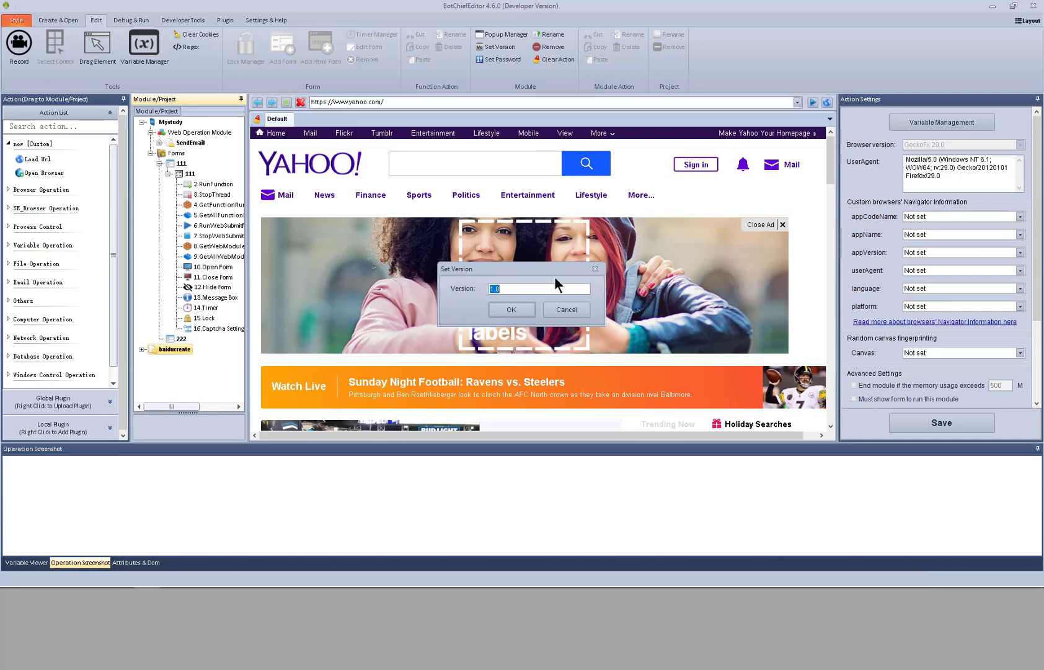
left_click(563, 306)
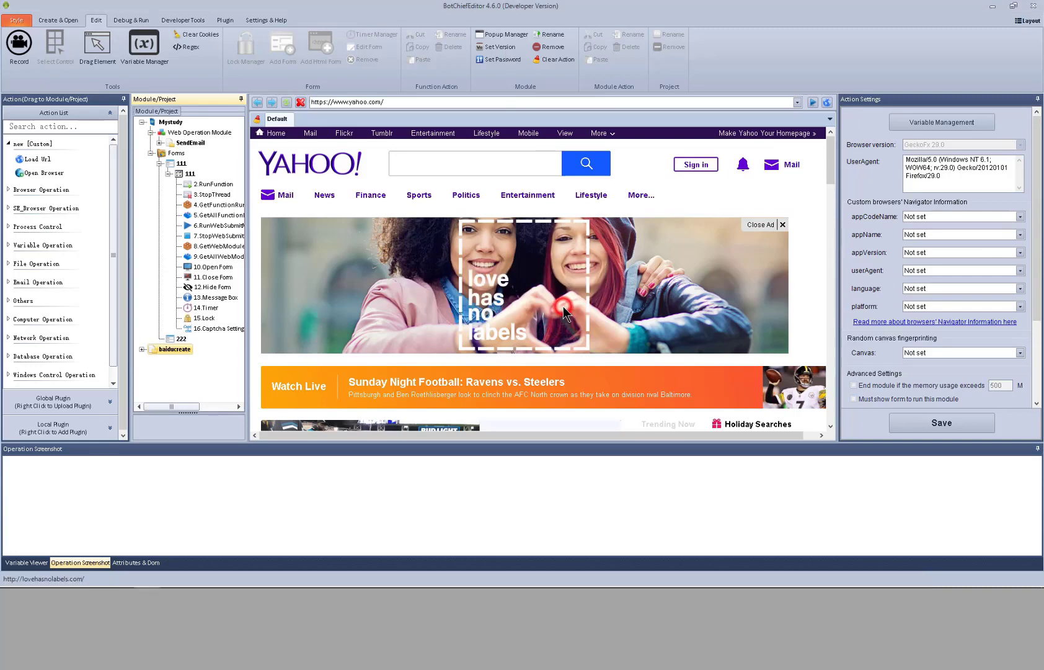
left_click(510, 61)
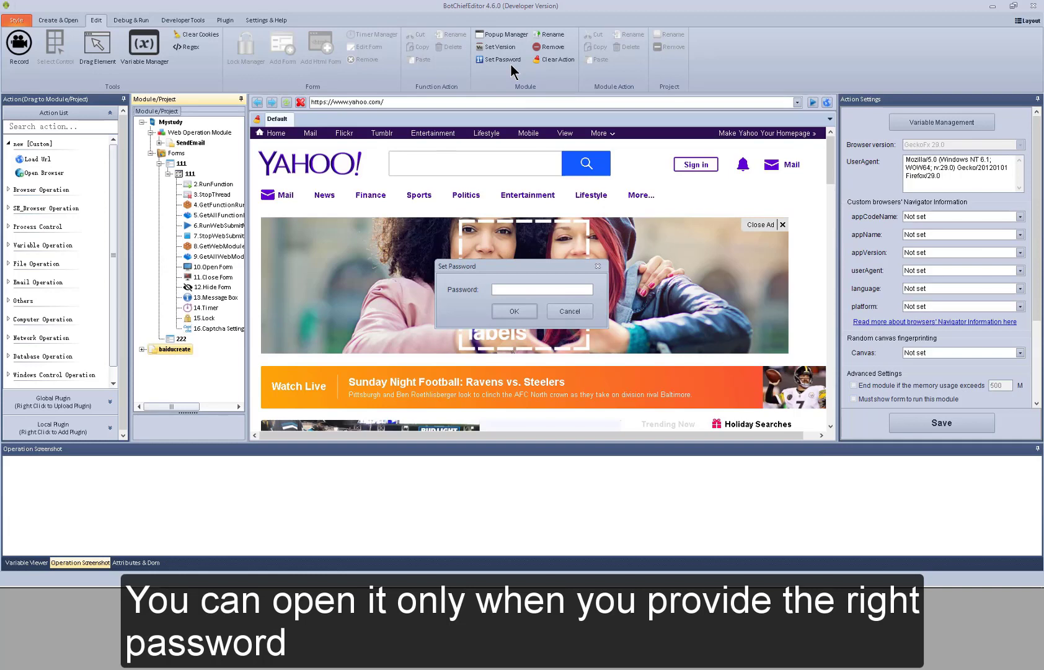
left_click(566, 311)
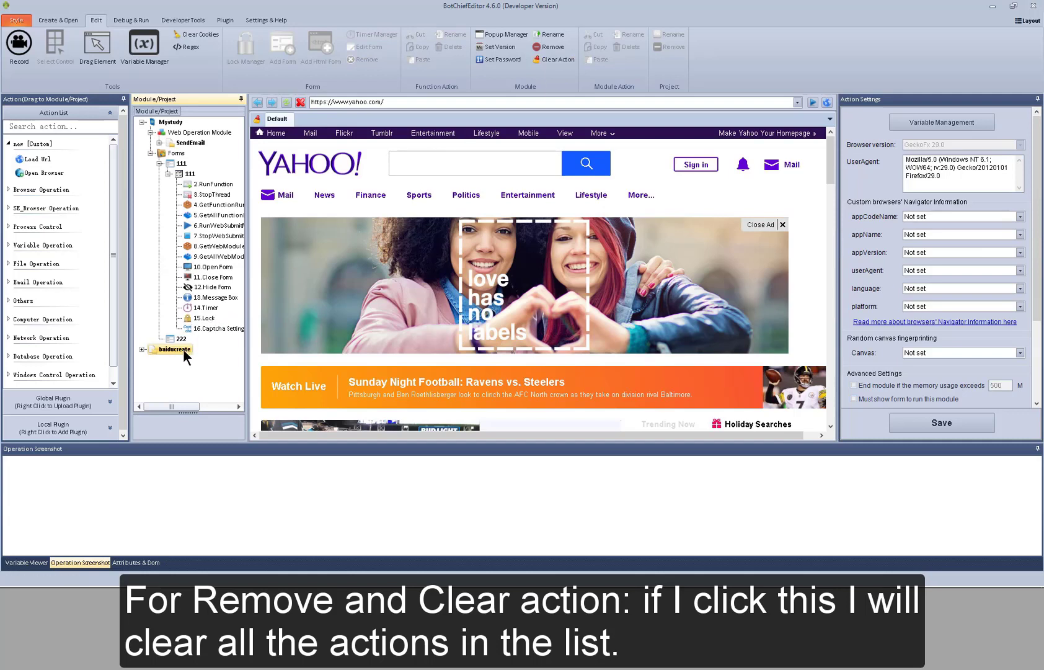
Step: Expand baiducreate to view 1.Load Url, then show Mystudy's settings with start form 111
left_click(141, 349)
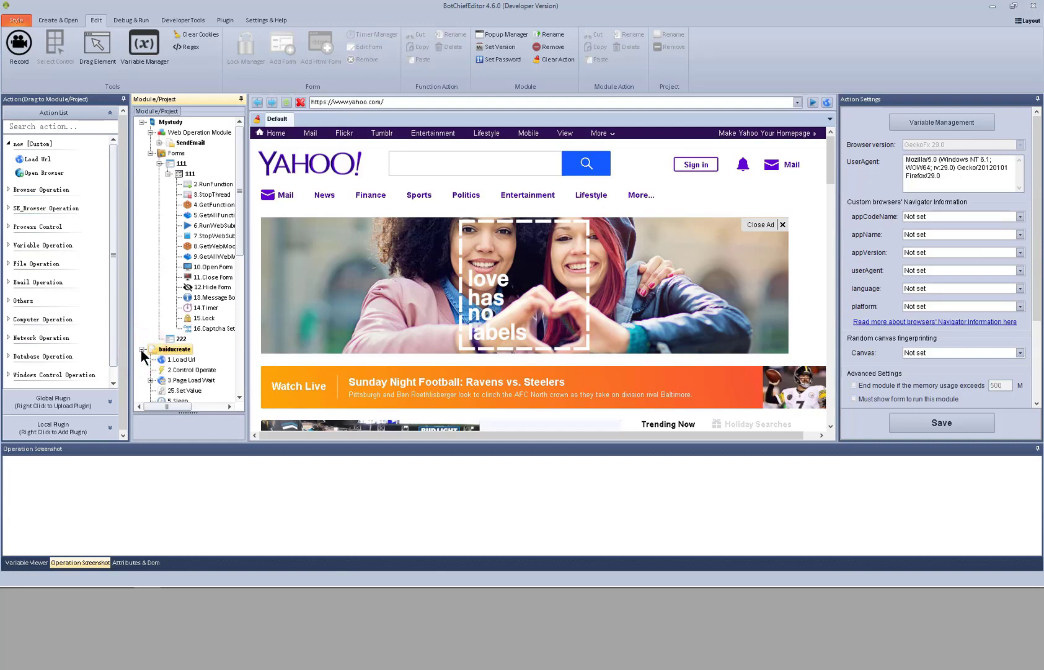
left_click(141, 350)
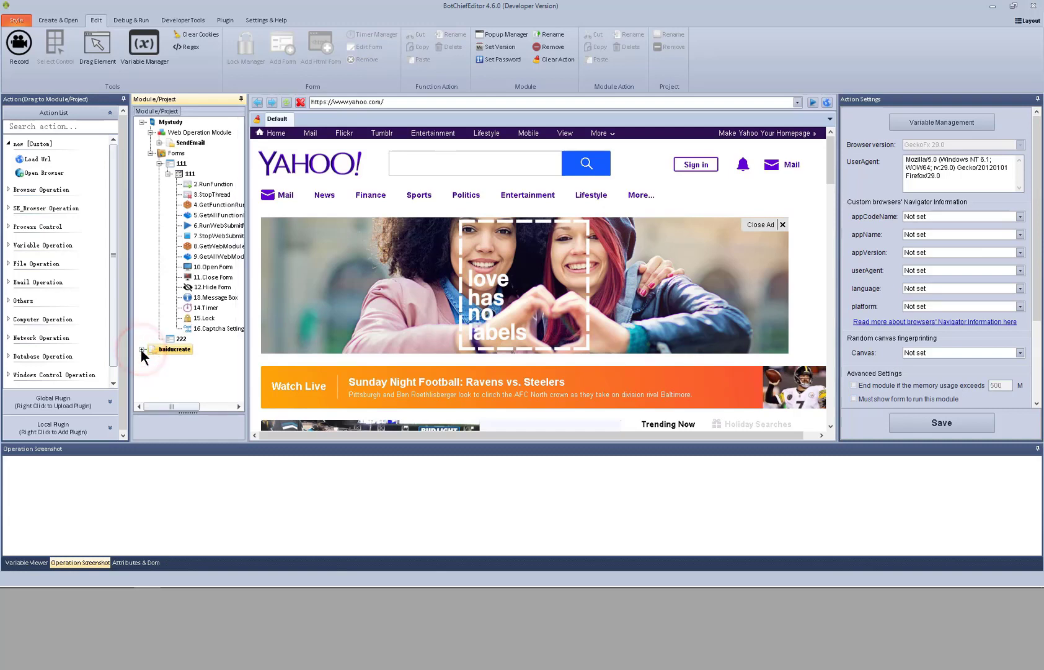
left_click(142, 350)
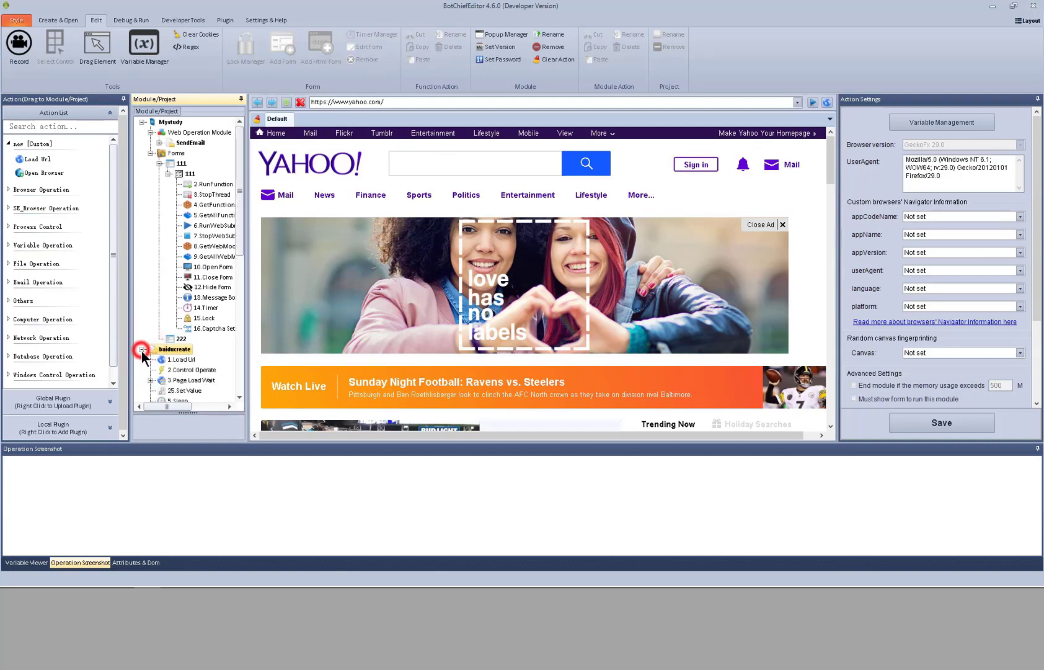
left_click(177, 360)
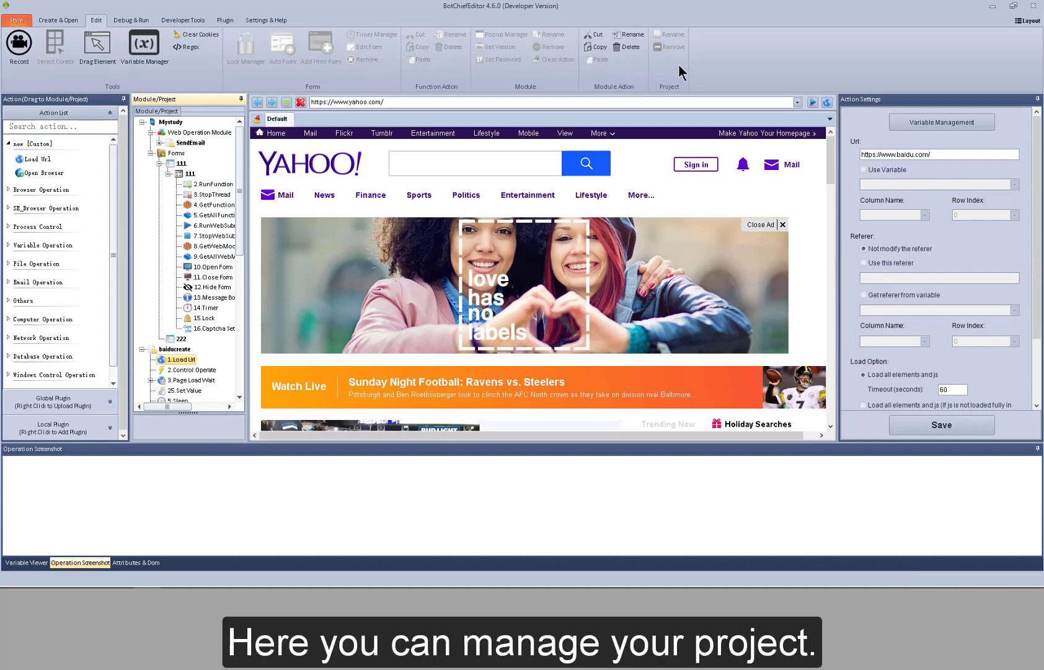
left_click(172, 122)
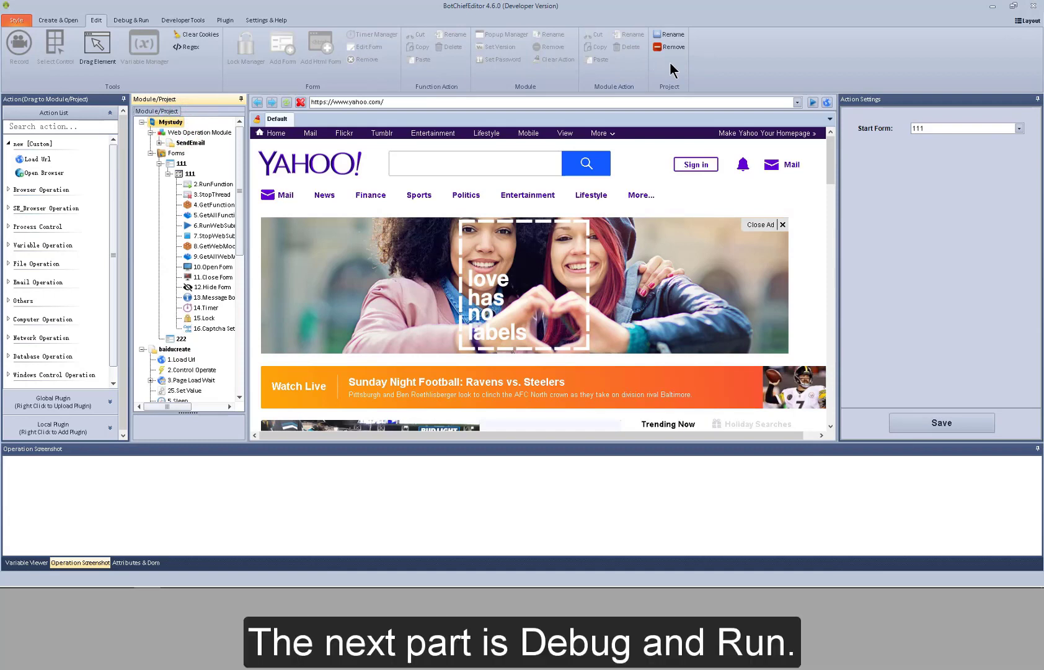
Step: Open Debug & Run and select baiducreate's 1.Load Url action
left_click(133, 23)
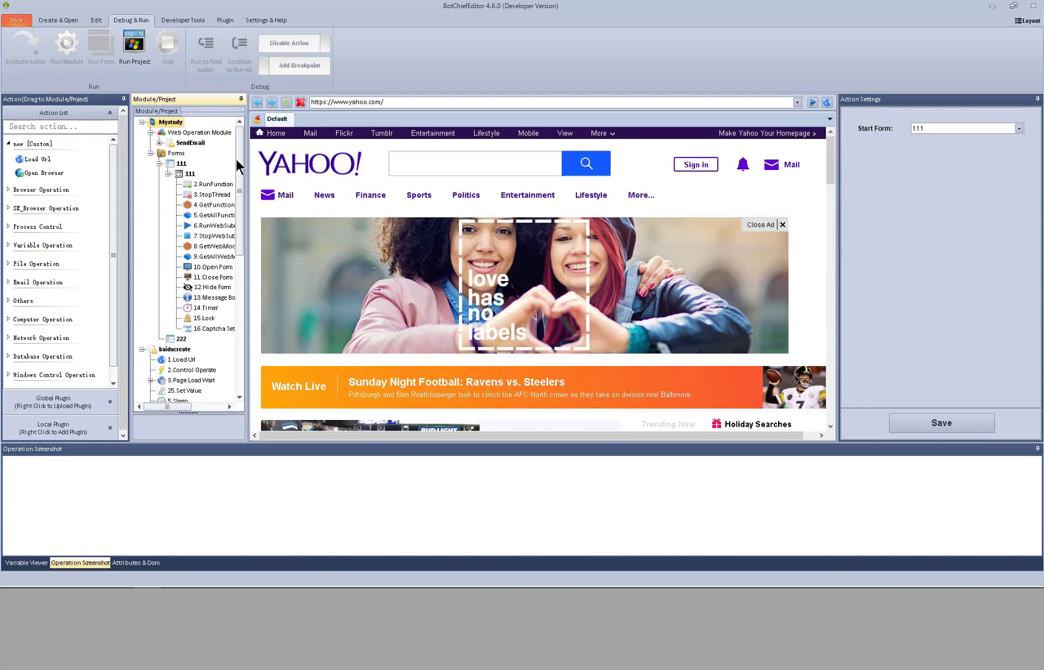
left_click_drag(241, 159, 242, 188)
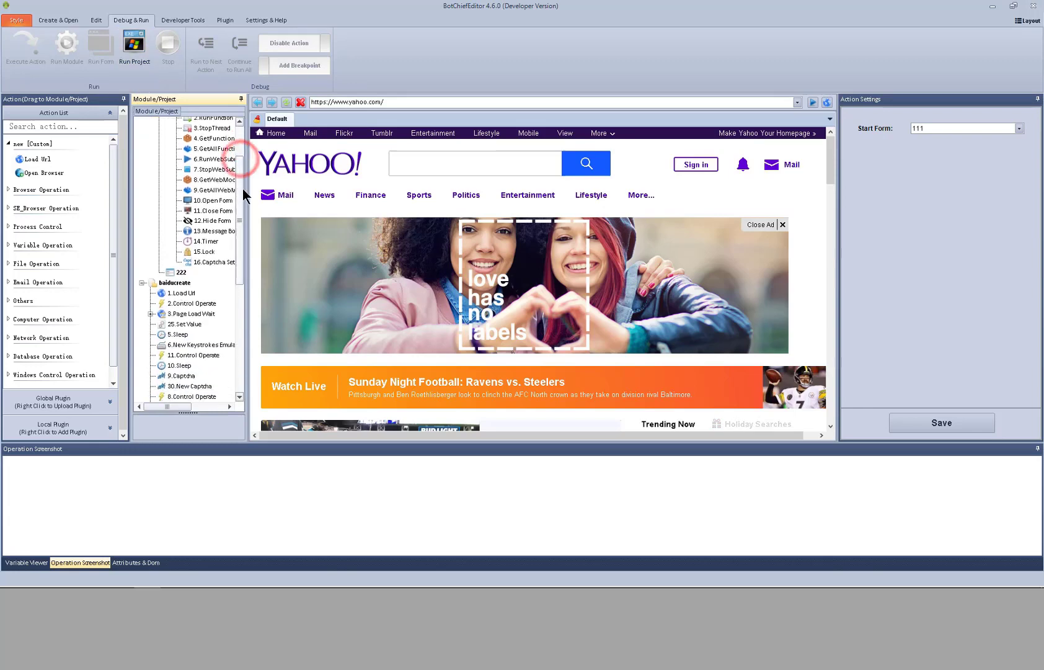
left_click(184, 283)
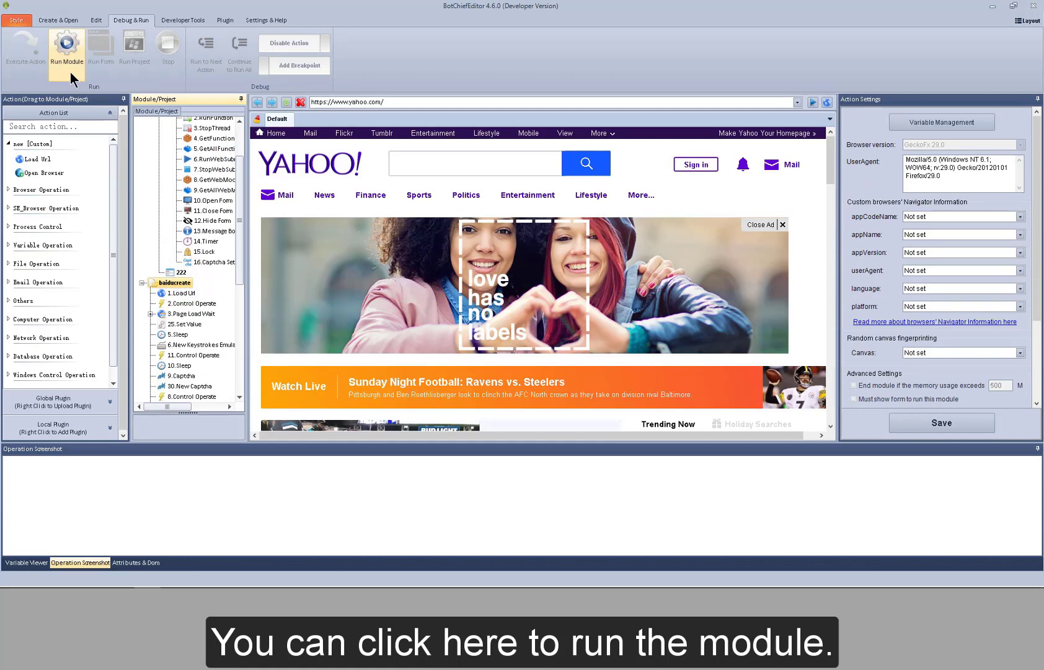
left_click(186, 292)
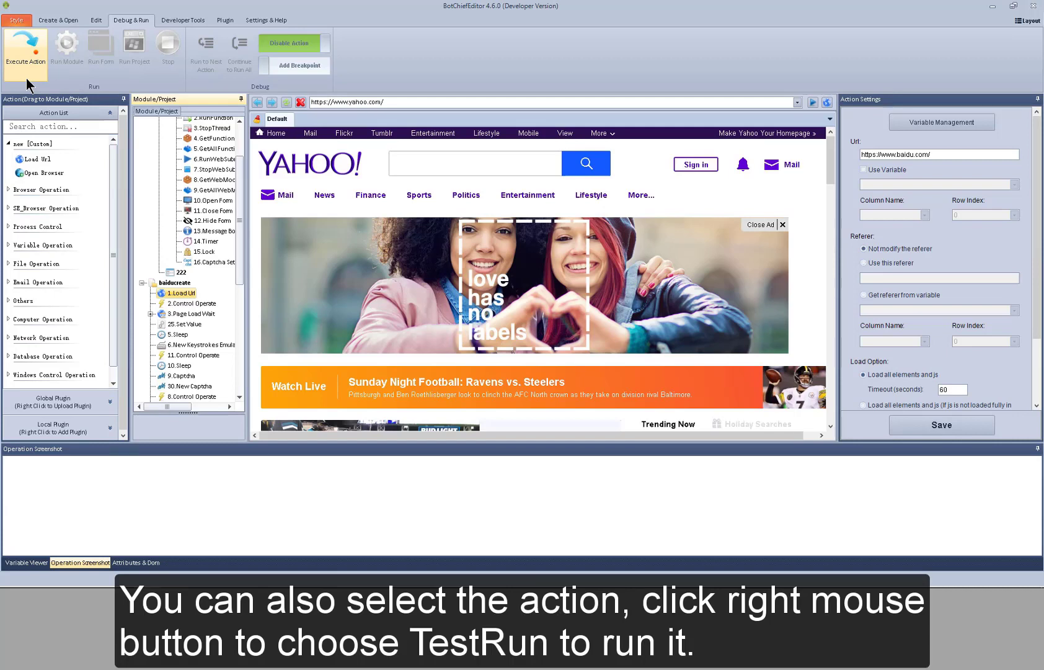
Step: Preview 1.Load Url's Test Run menu, then select form 111 for Run Form
right_click(182, 292)
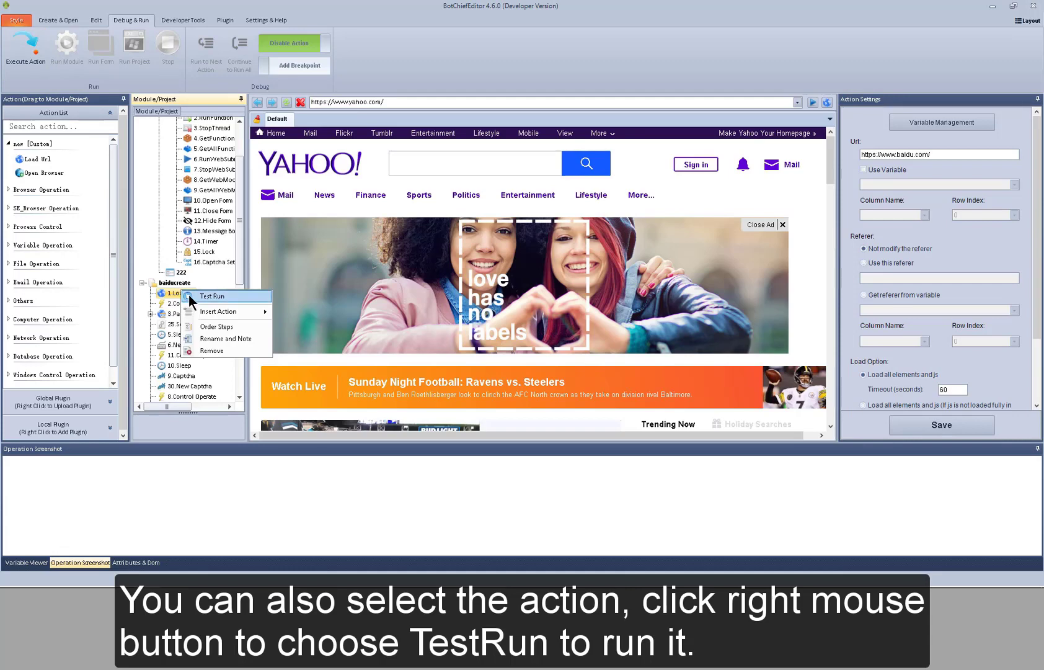
left_click(165, 281)
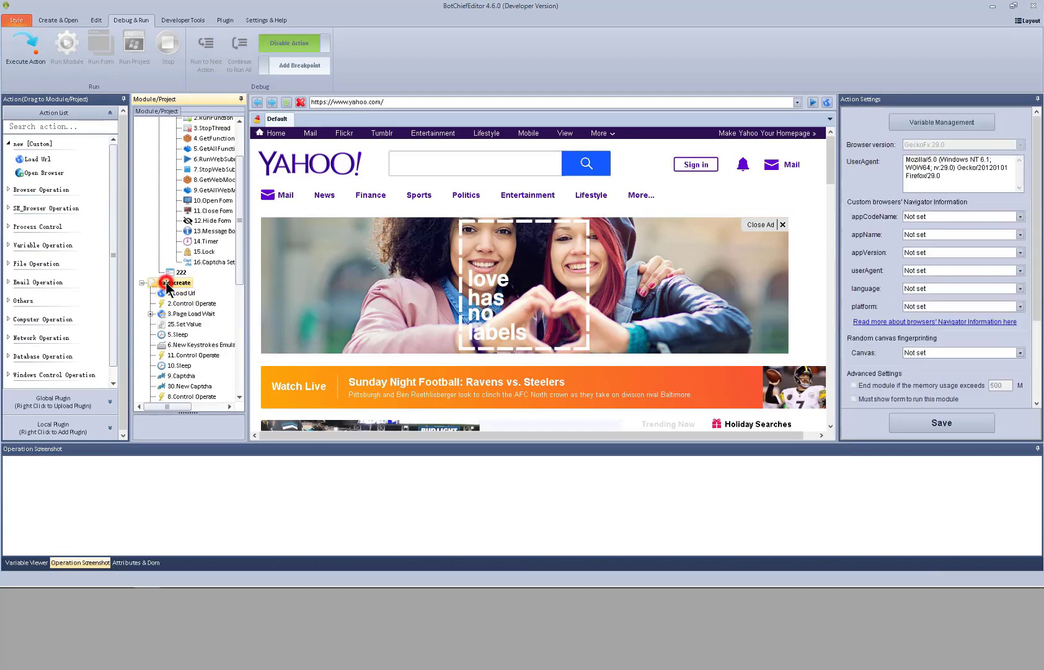
scroll(165, 282, "up", 2)
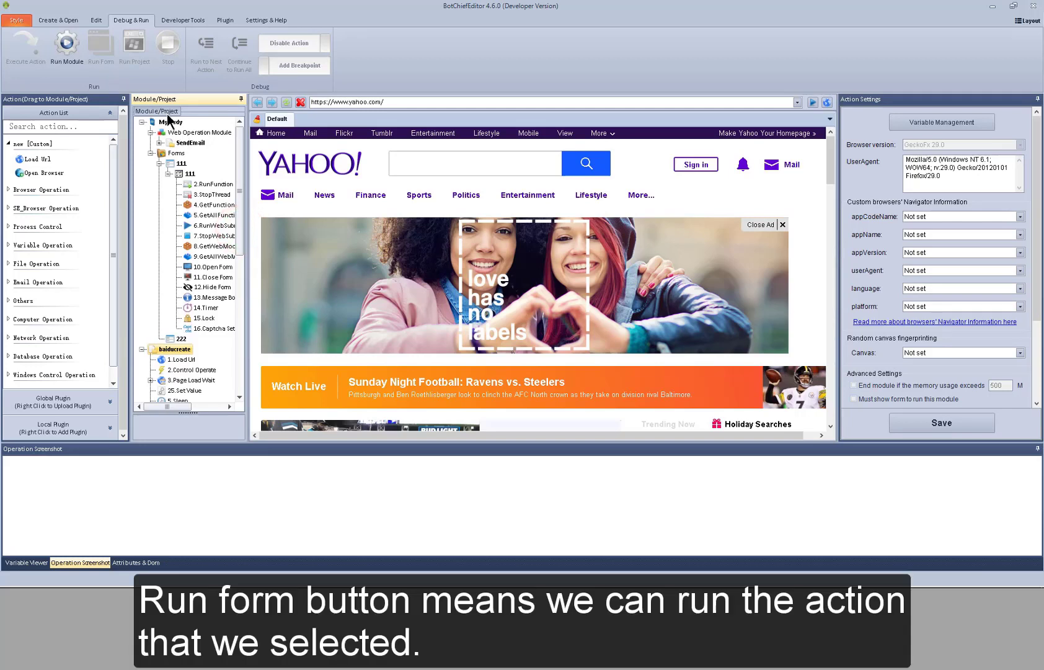
left_click(179, 164)
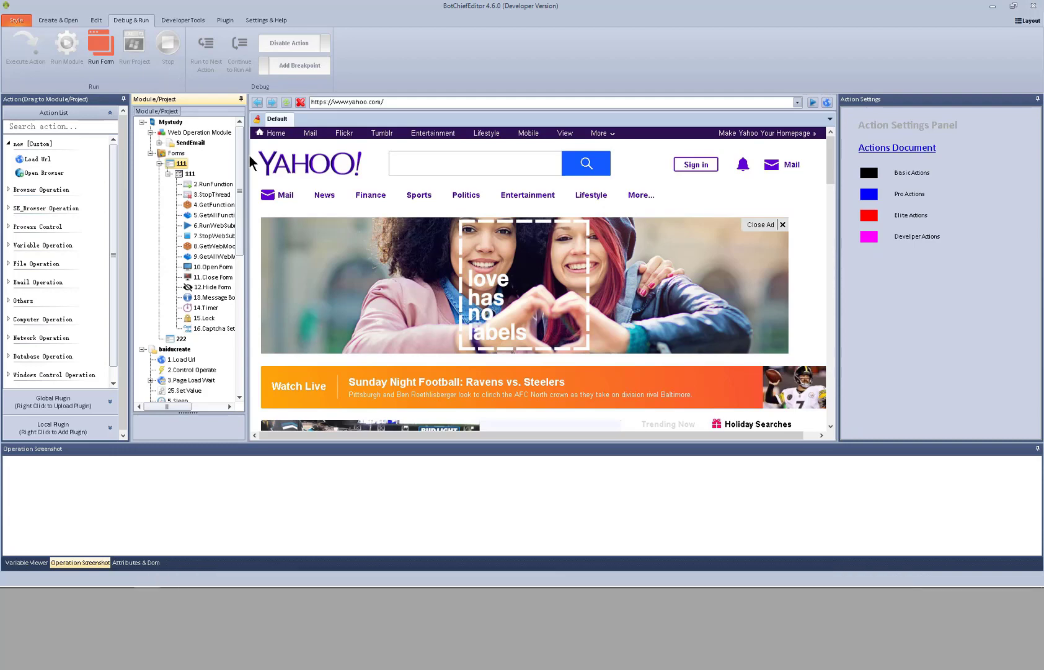
Step: Set a breakpoint on 2.Control Operate and reselect it to check the breakpoint
left_click_drag(241, 151, 241, 222)
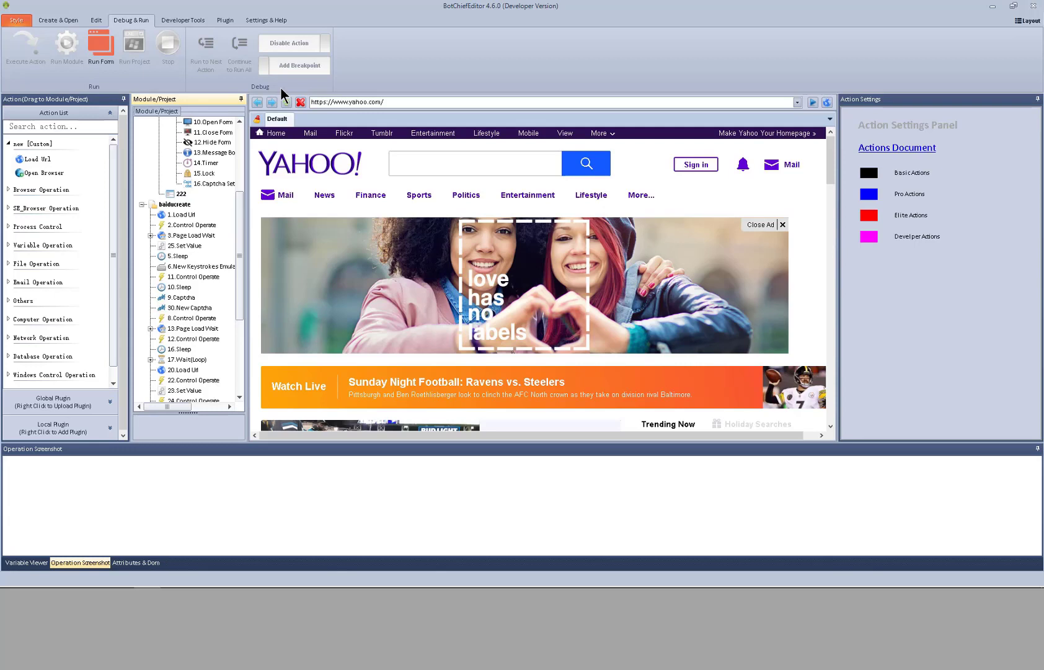
left_click(183, 225)
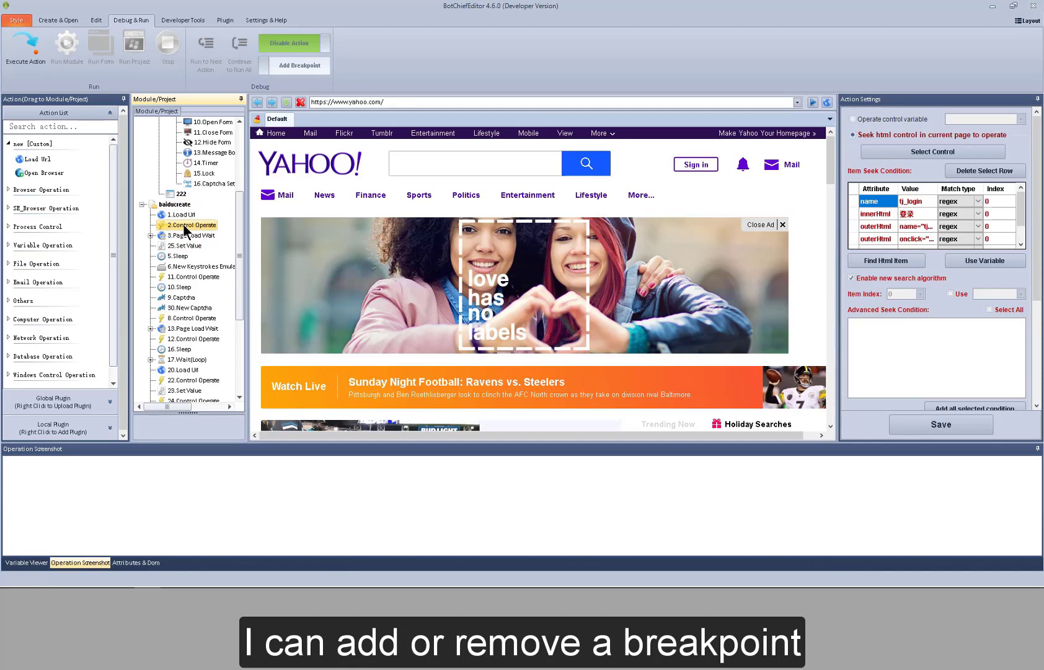
left_click(284, 70)
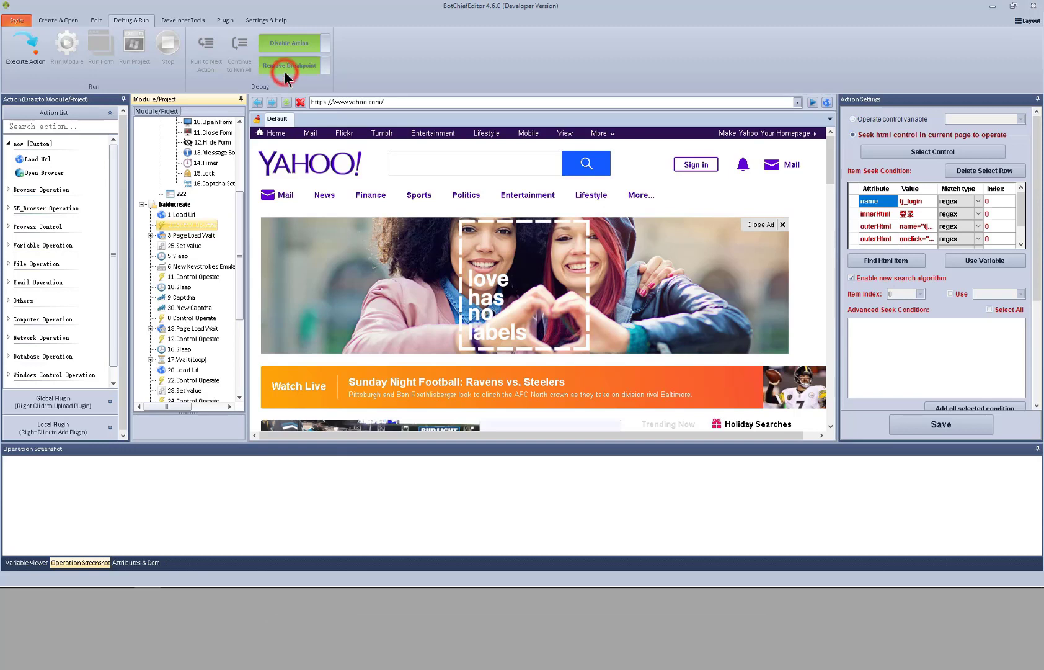
left_click(189, 235)
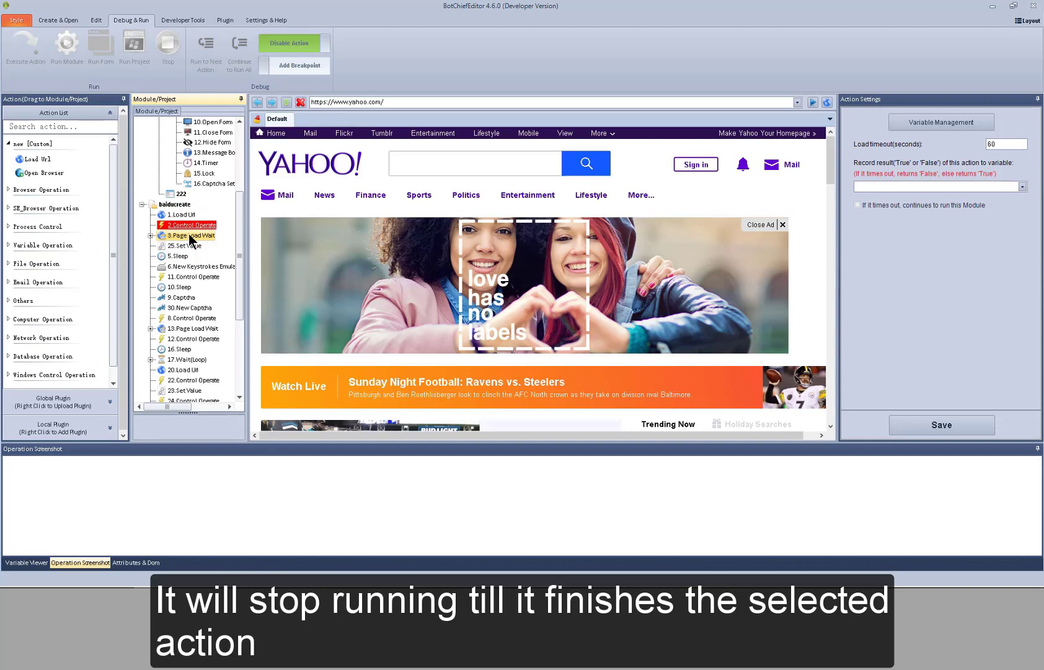
left_click(181, 214)
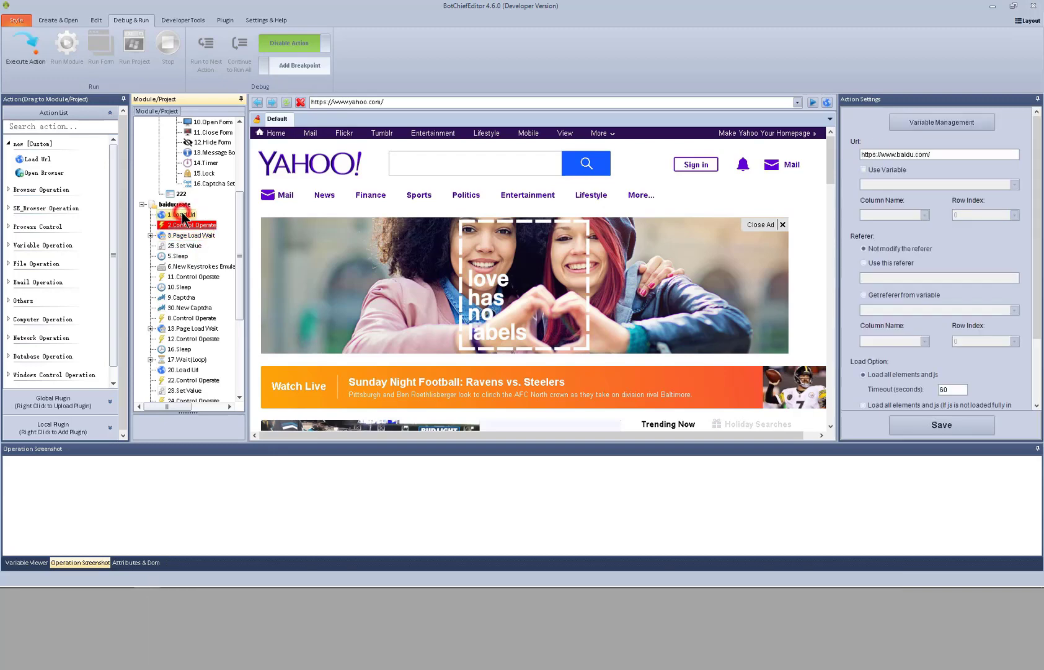
left_click(189, 224)
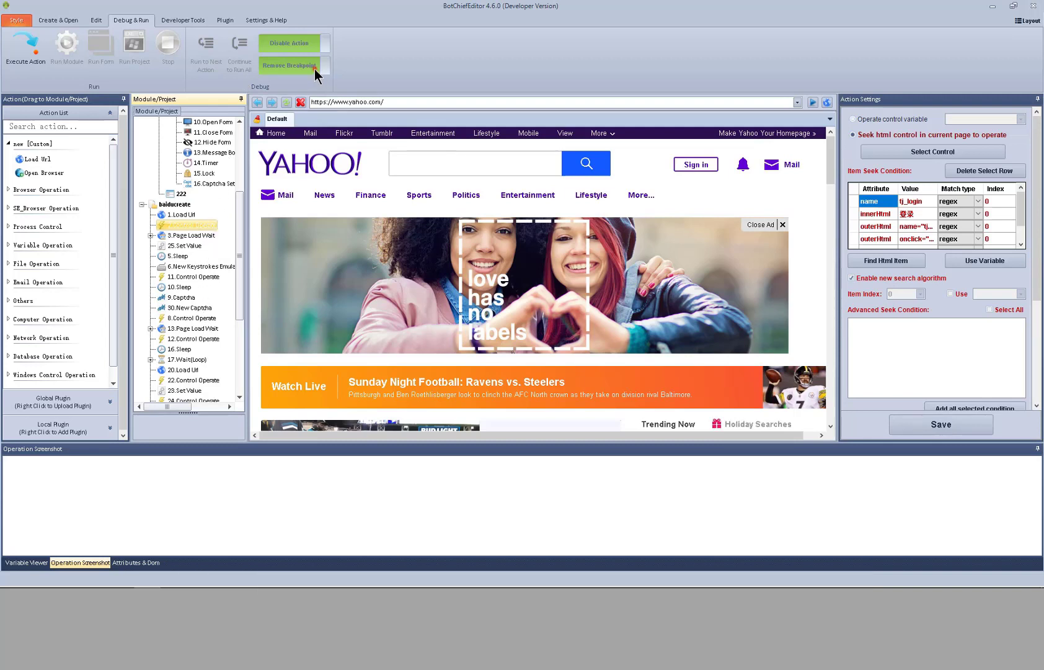
Step: Remove the breakpoint from 2.Control Operate, disable it, then enable it again
left_click(314, 68)
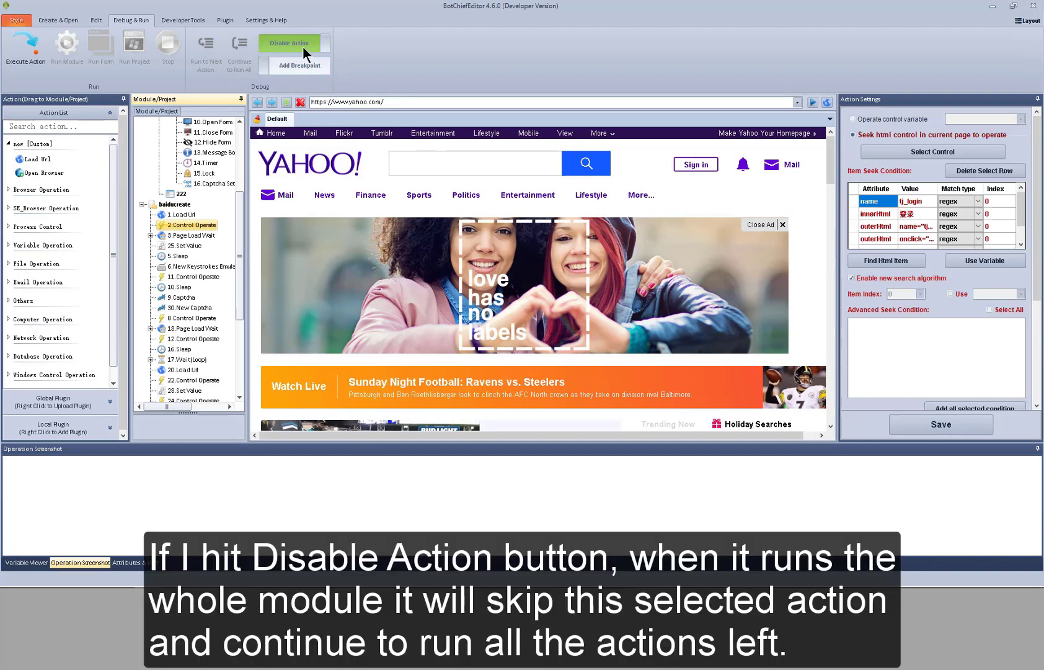
left_click(302, 45)
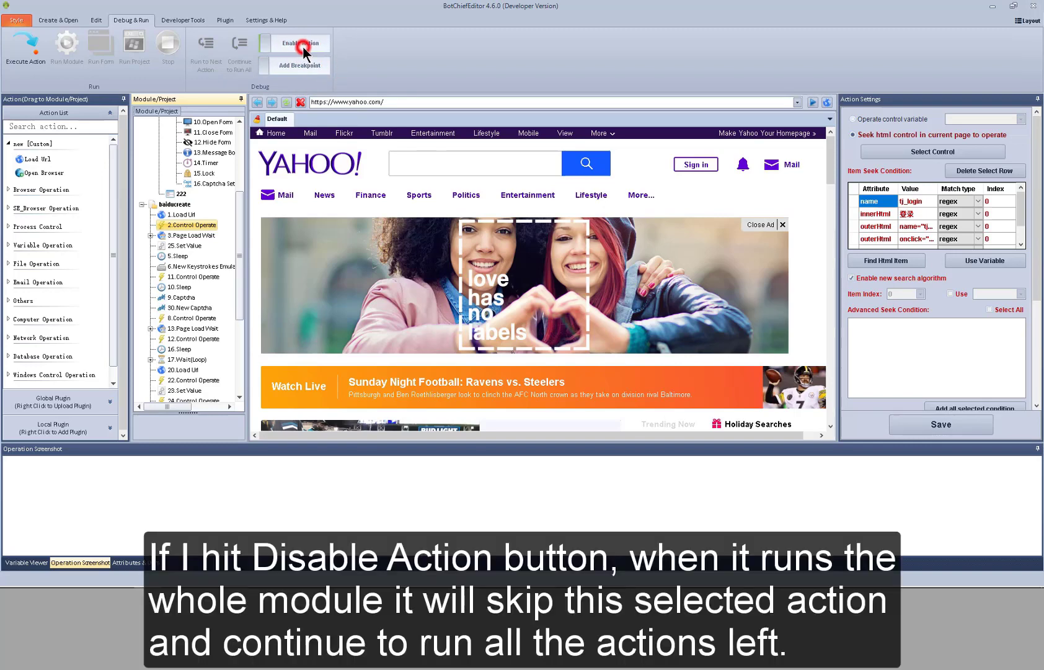
left_click(196, 235)
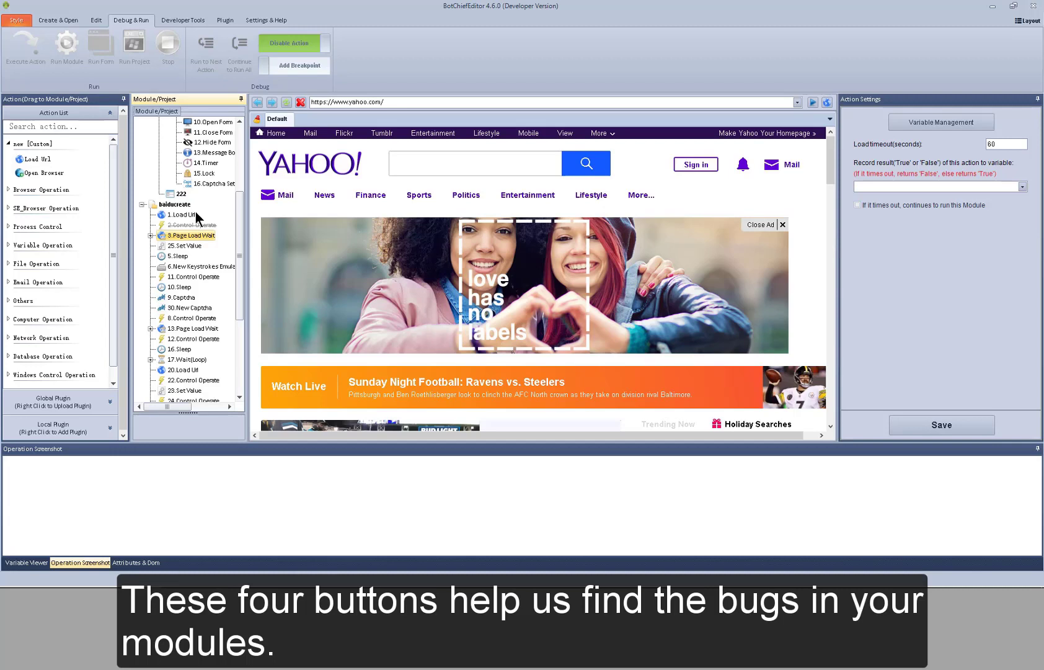
left_click(193, 224)
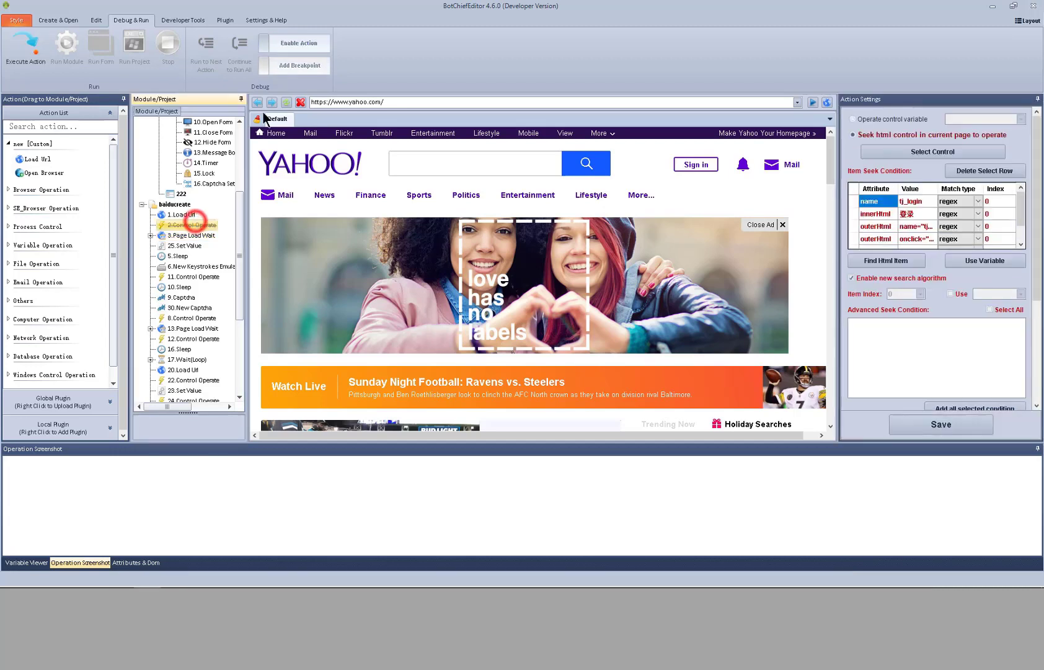
left_click(293, 46)
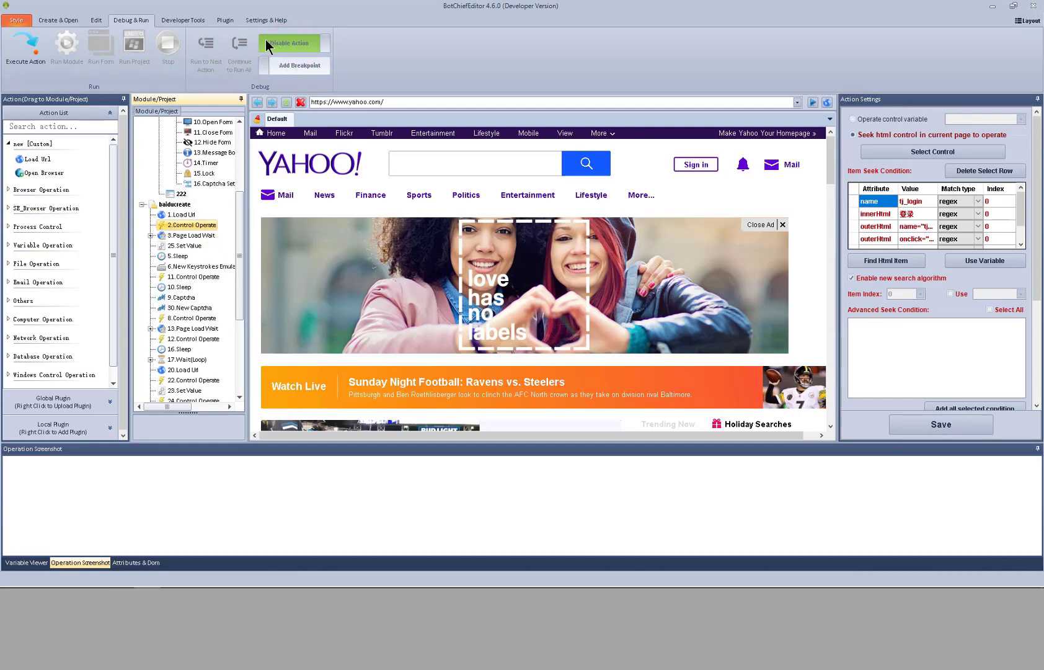
Step: Open Developer Tools and preview Compile Module and Mystudy's Compile Project without compiling
left_click(186, 21)
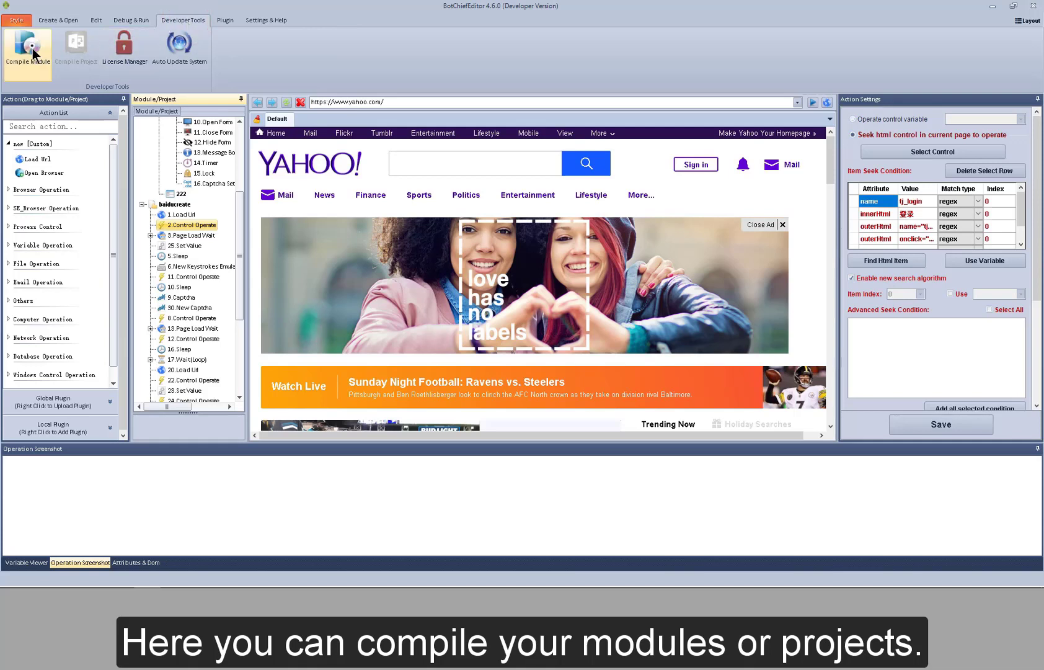
left_click(24, 68)
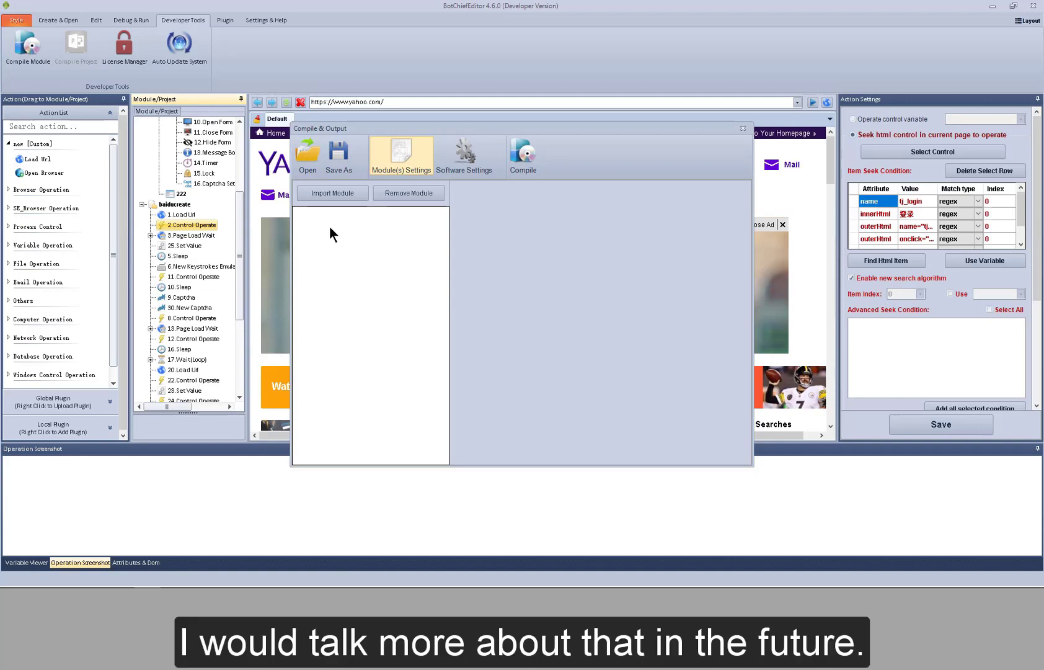
left_click(742, 128)
left_click(171, 120)
left_click(76, 58)
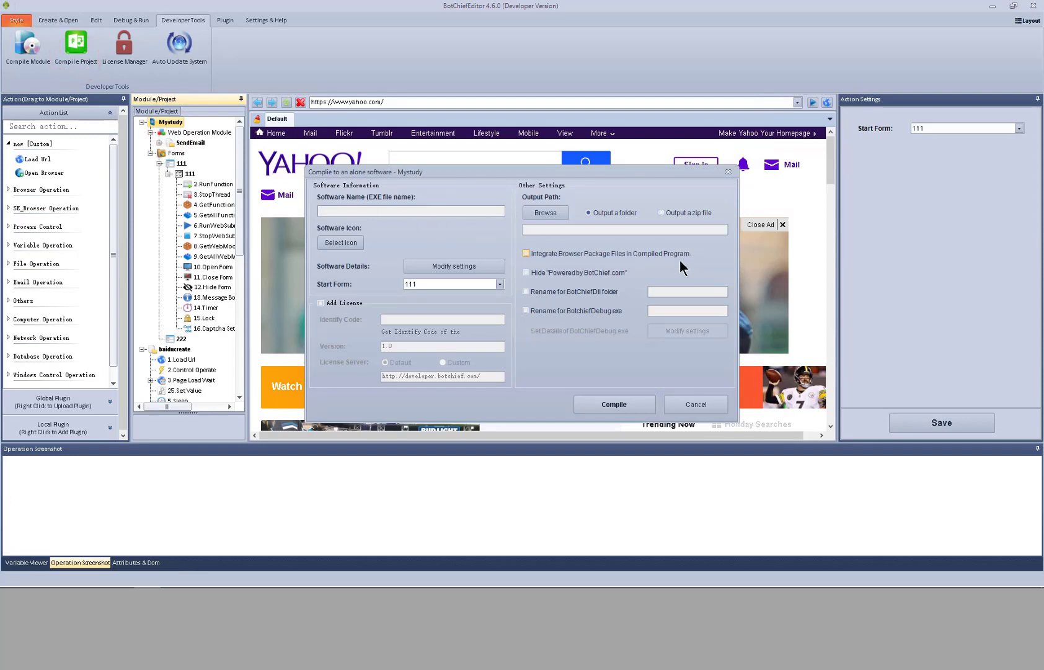
left_click(699, 403)
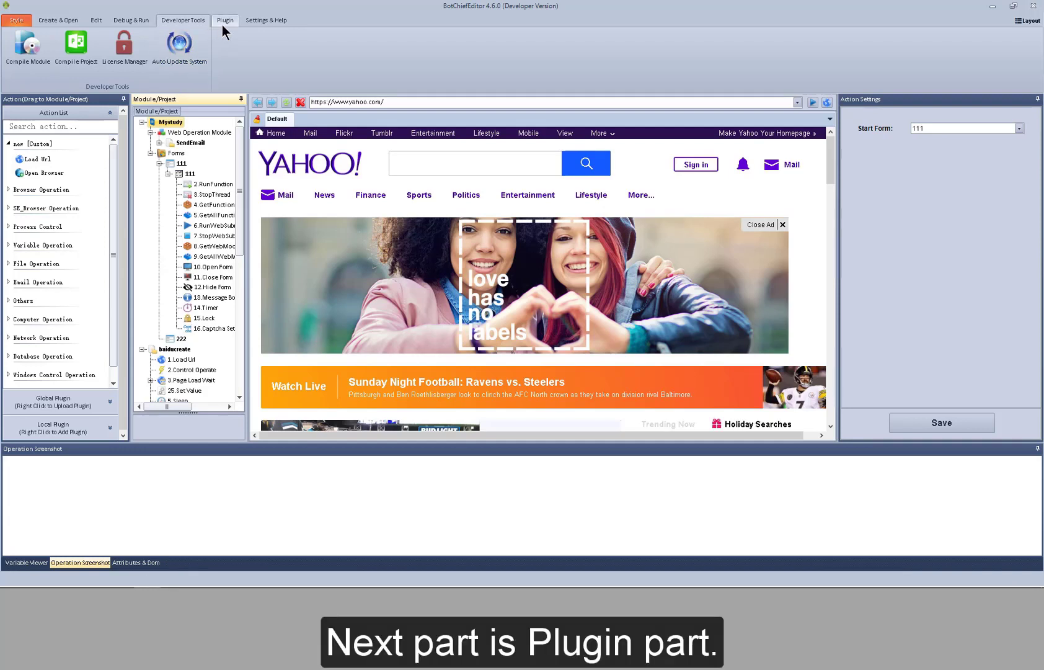
Step: Preview the Add Plugin and Import Plugin windows, then expand the Global Plugin list
left_click(222, 24)
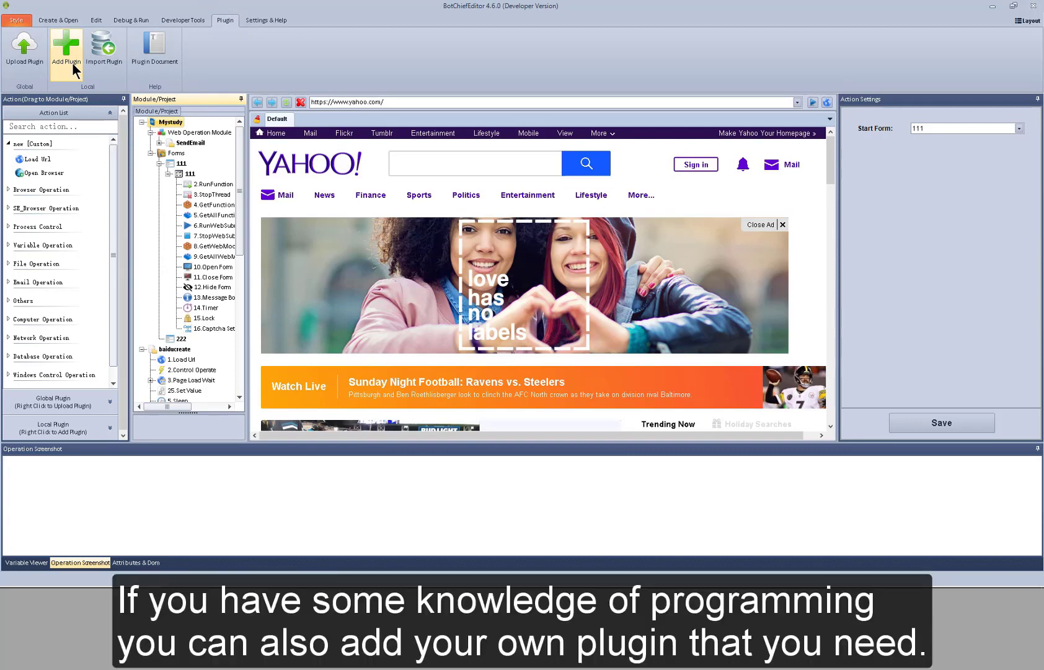
left_click(72, 63)
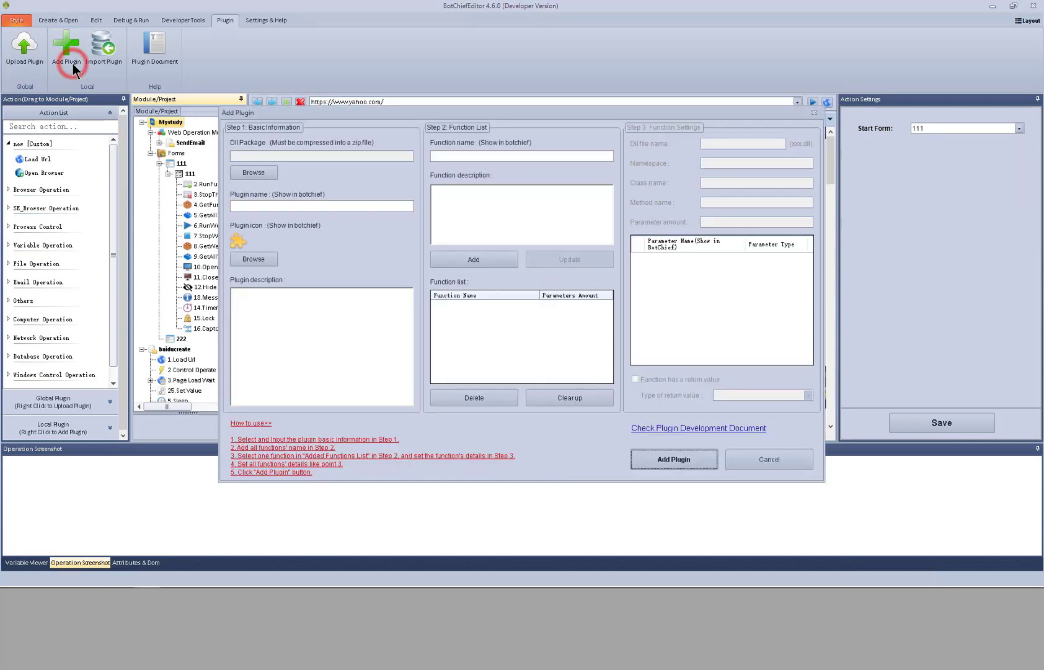
left_click(815, 113)
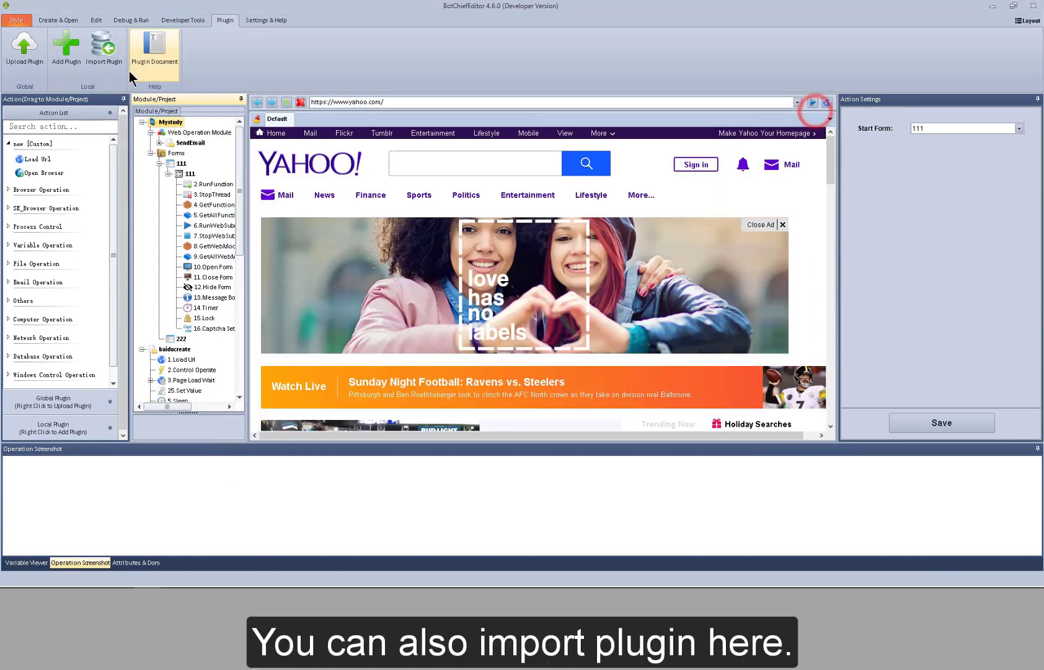
left_click(98, 64)
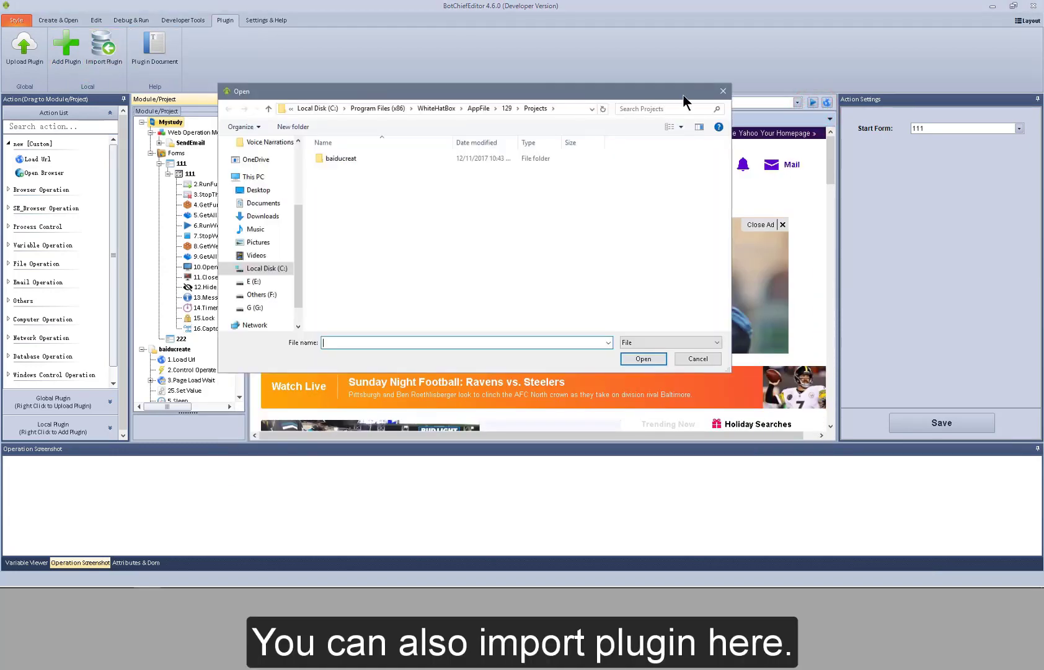
left_click(723, 93)
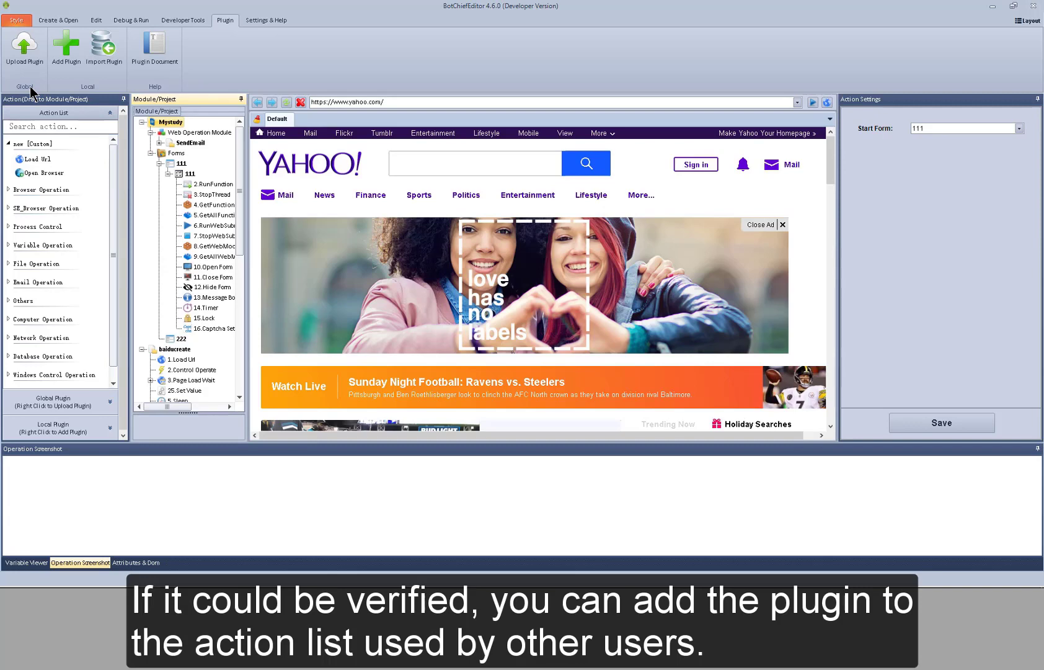
left_click(110, 403)
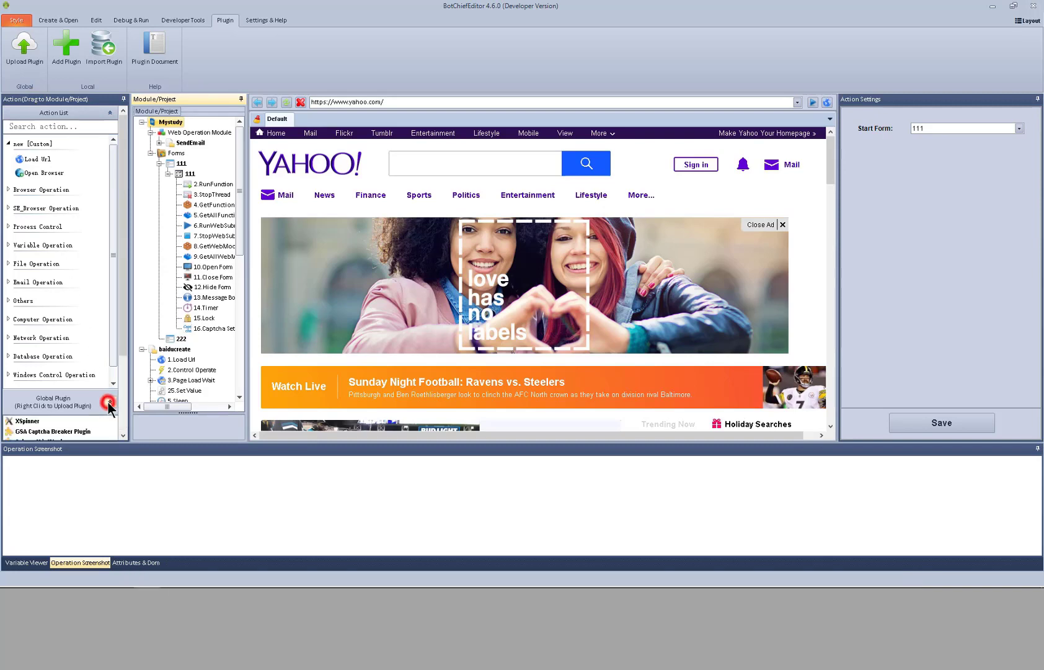
left_click(258, 23)
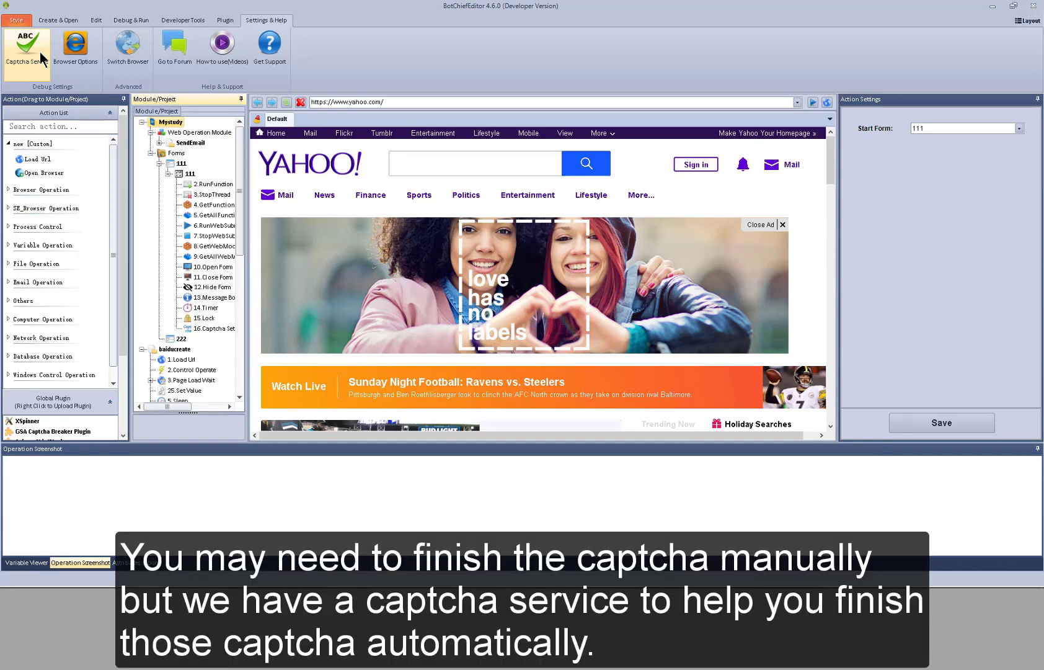
left_click(40, 52)
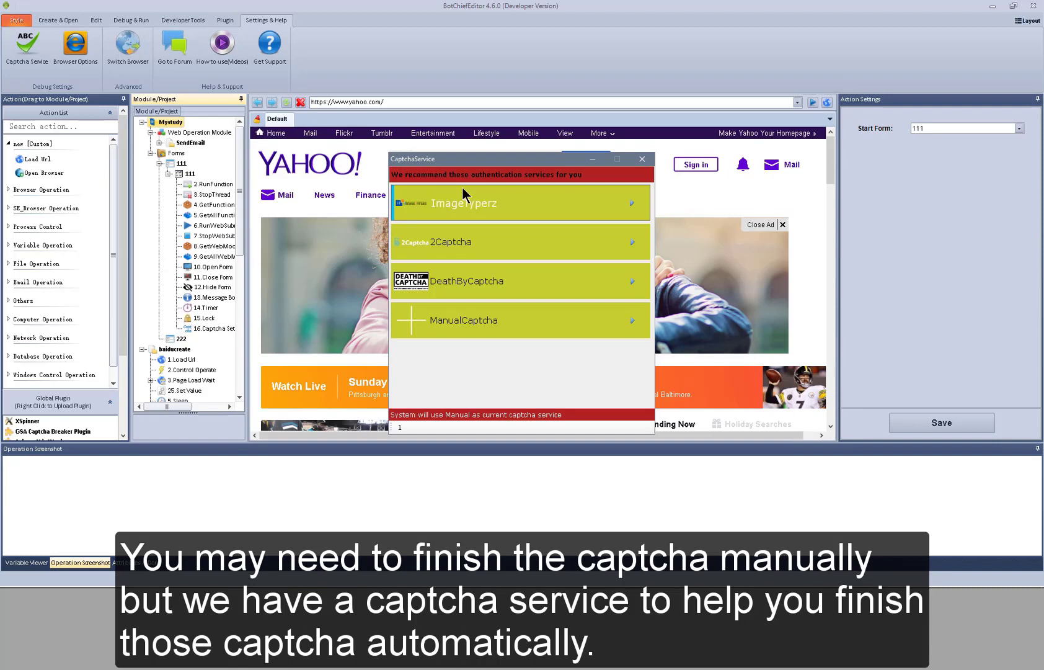
left_click(651, 156)
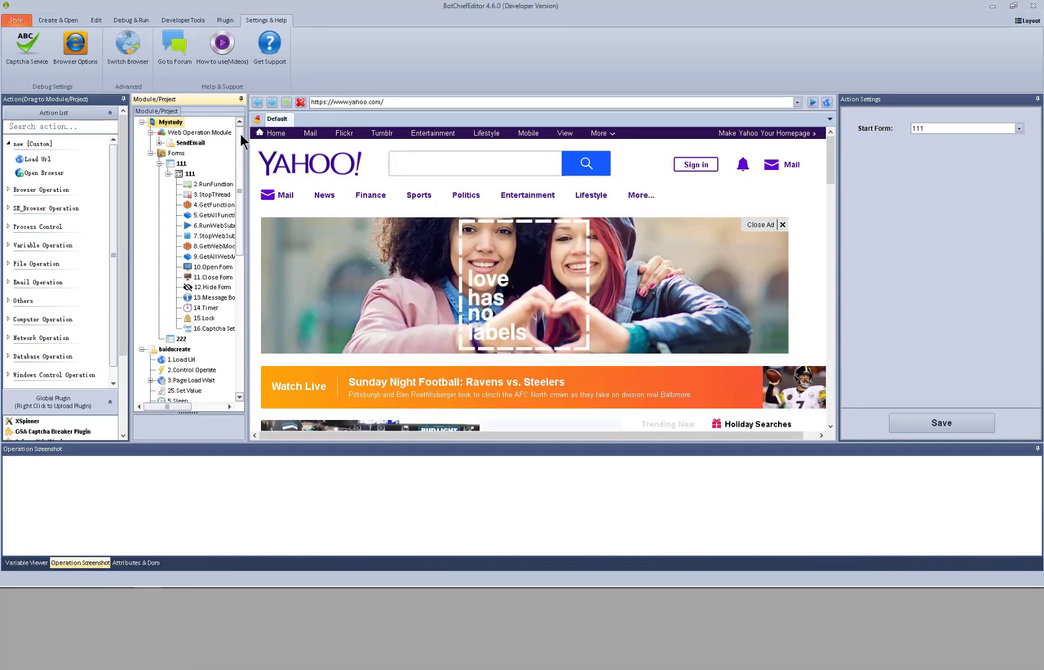
left_click_drag(114, 158, 107, 286)
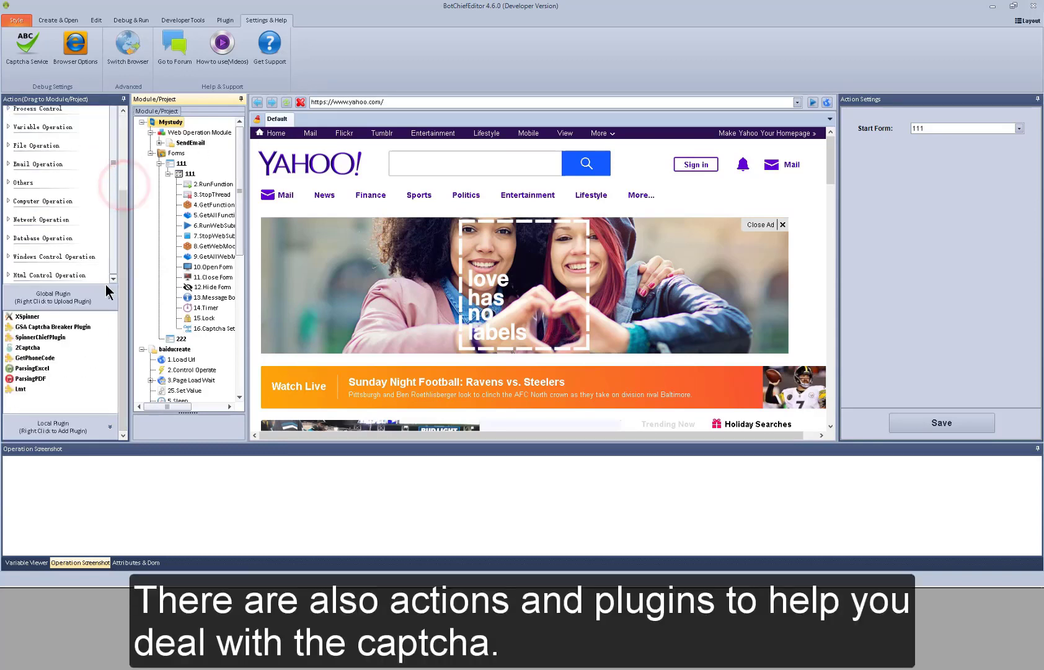
Step: Select the 2Captcha plugin, view Browser Options without saving, then confirm closing the editor to switch browsers
left_click(31, 347)
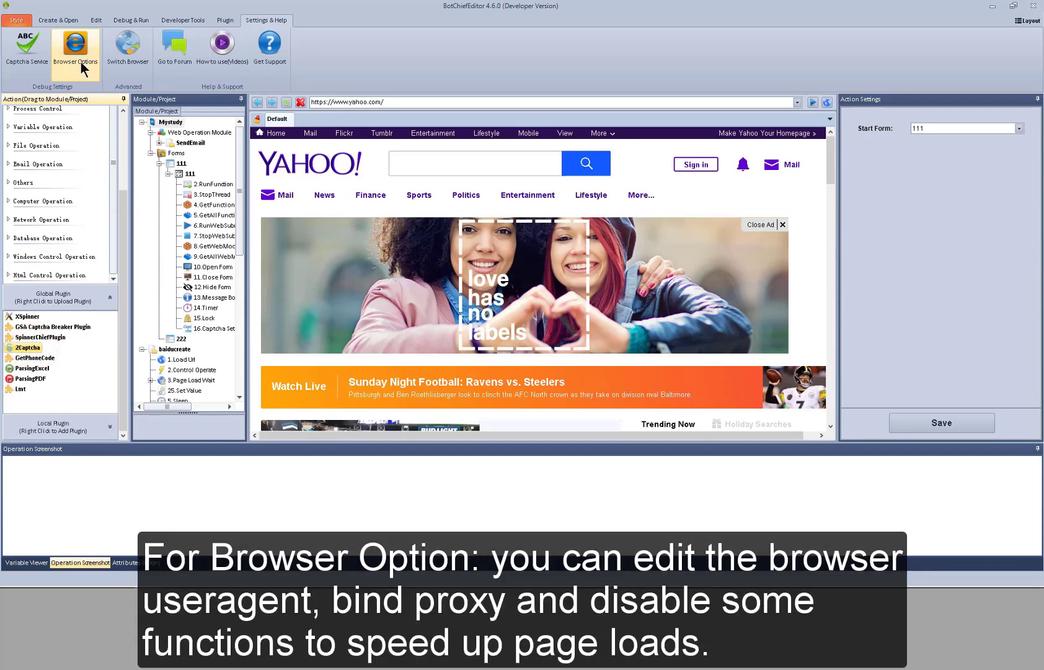
left_click(79, 61)
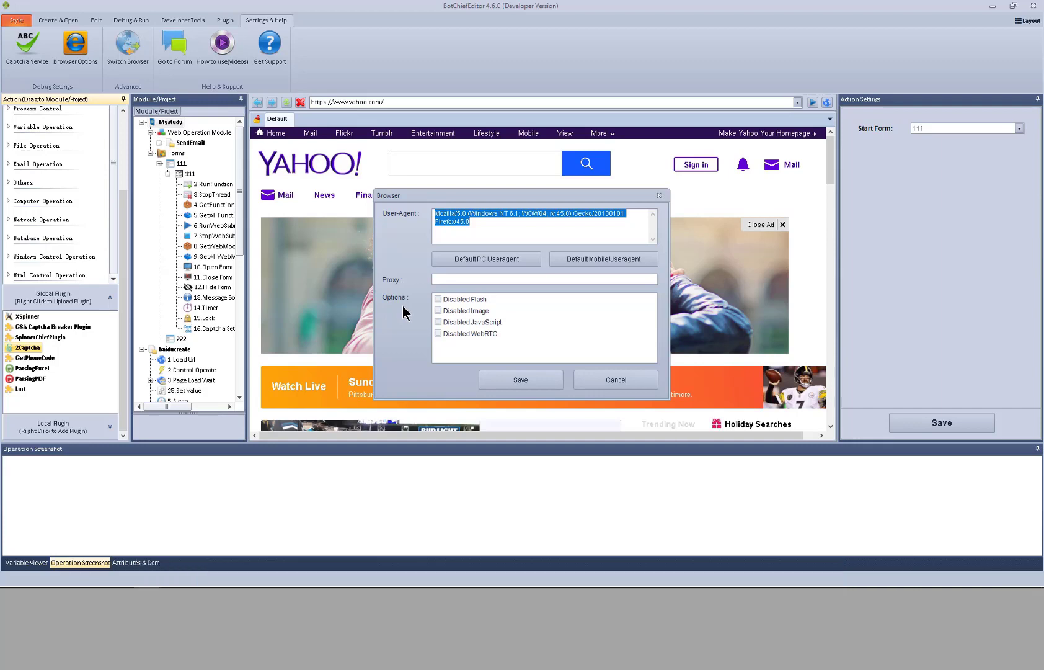
key("Escape")
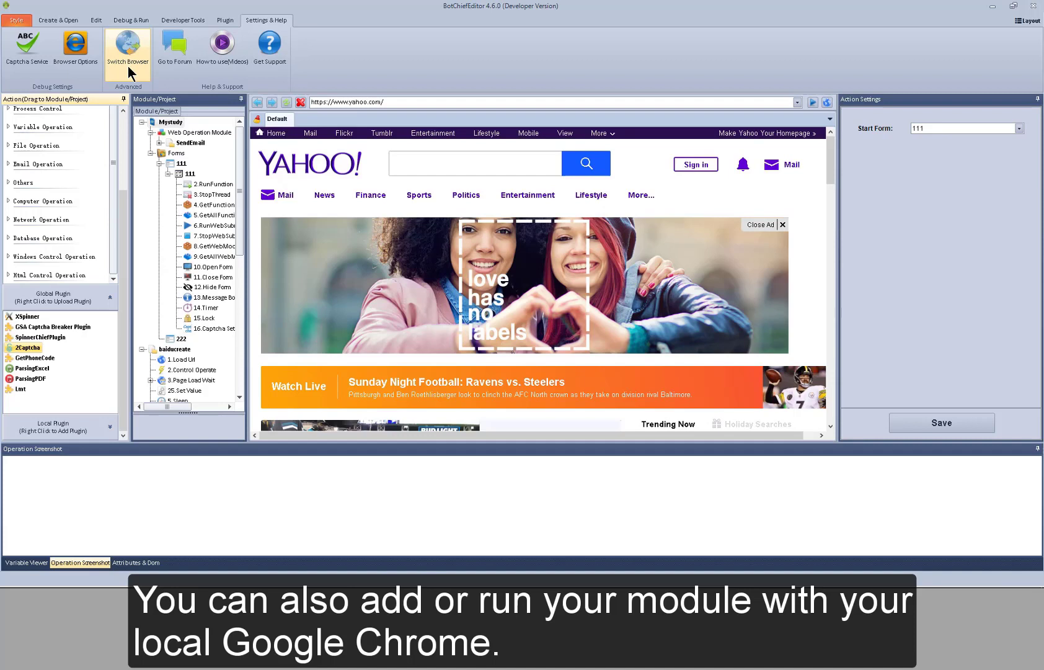
left_click(129, 67)
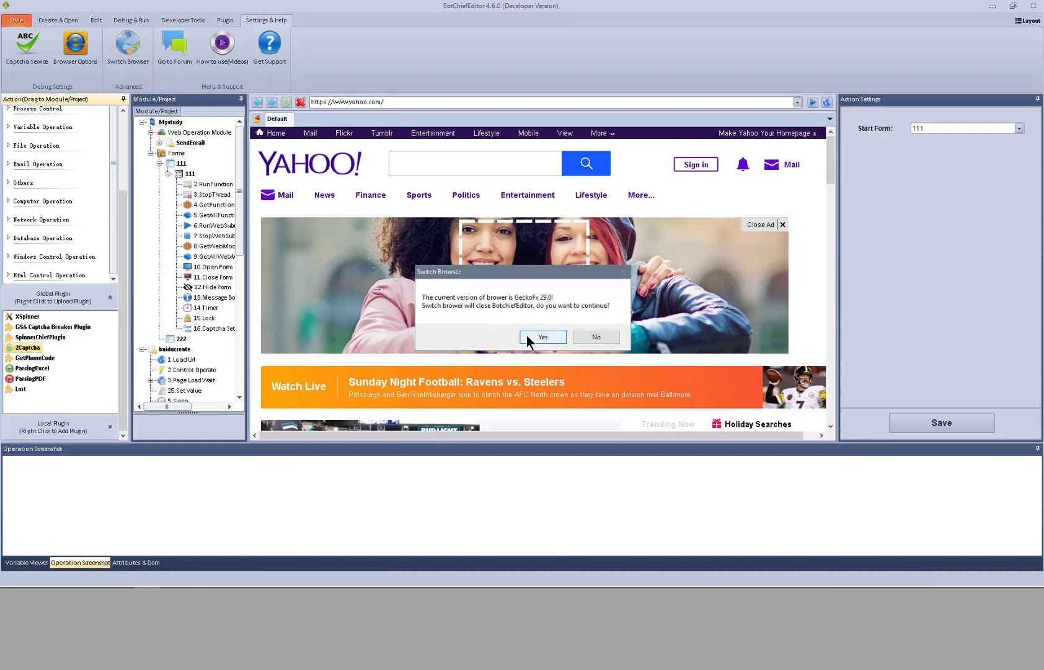
left_click(537, 338)
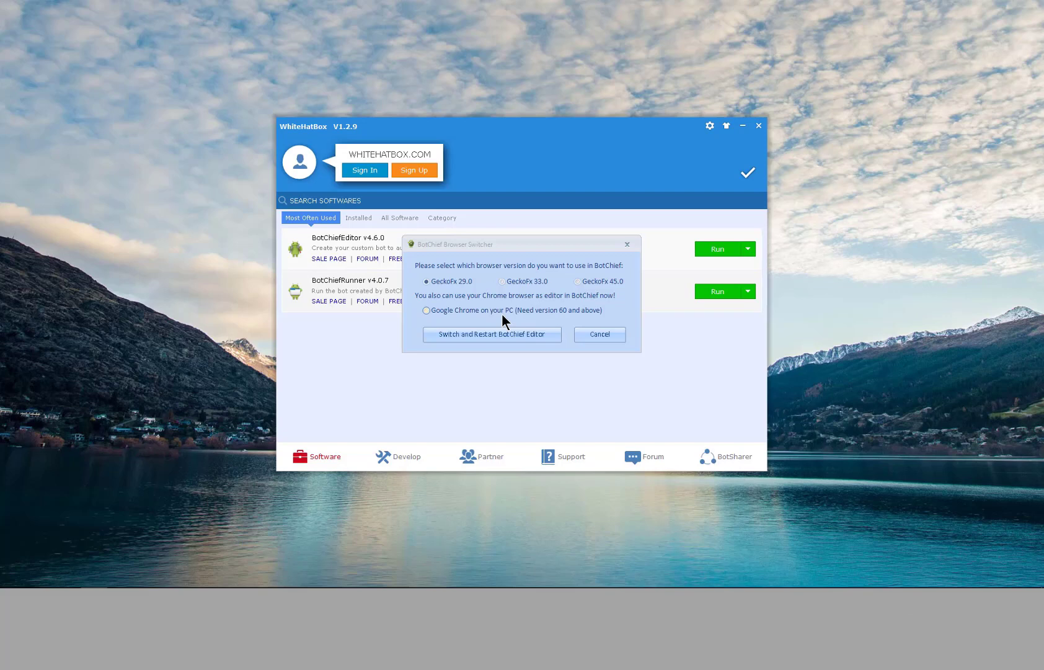
Step: Keep GeckoFx 29.0 and relaunch BotChief Editor with it
left_click(515, 334)
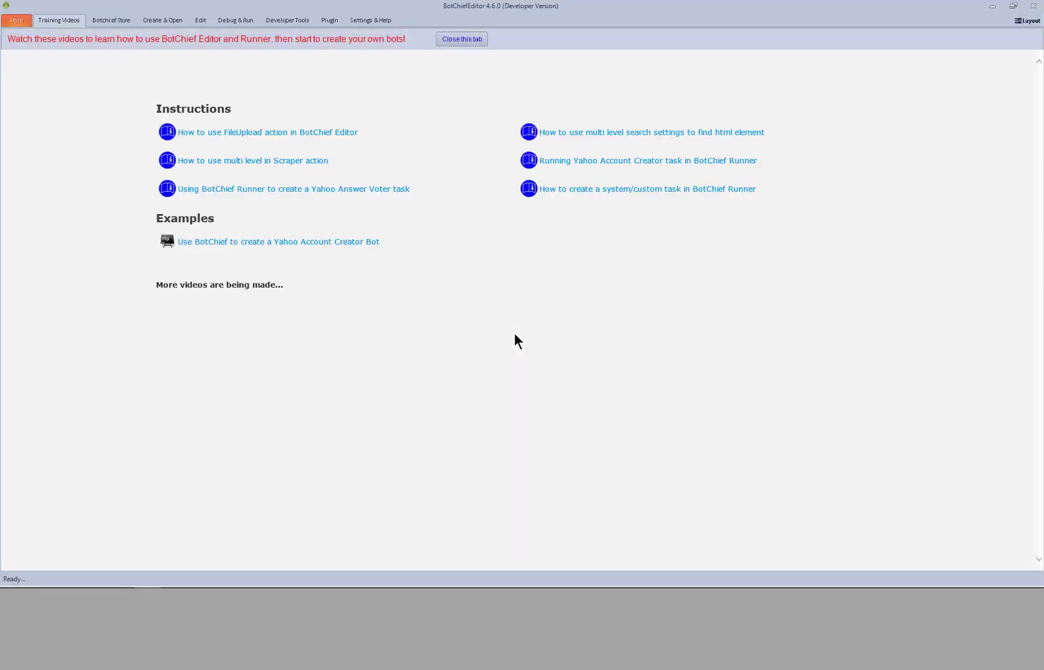
Step: Show the Settings & Help ribbon commands on the main workspace
left_click(365, 19)
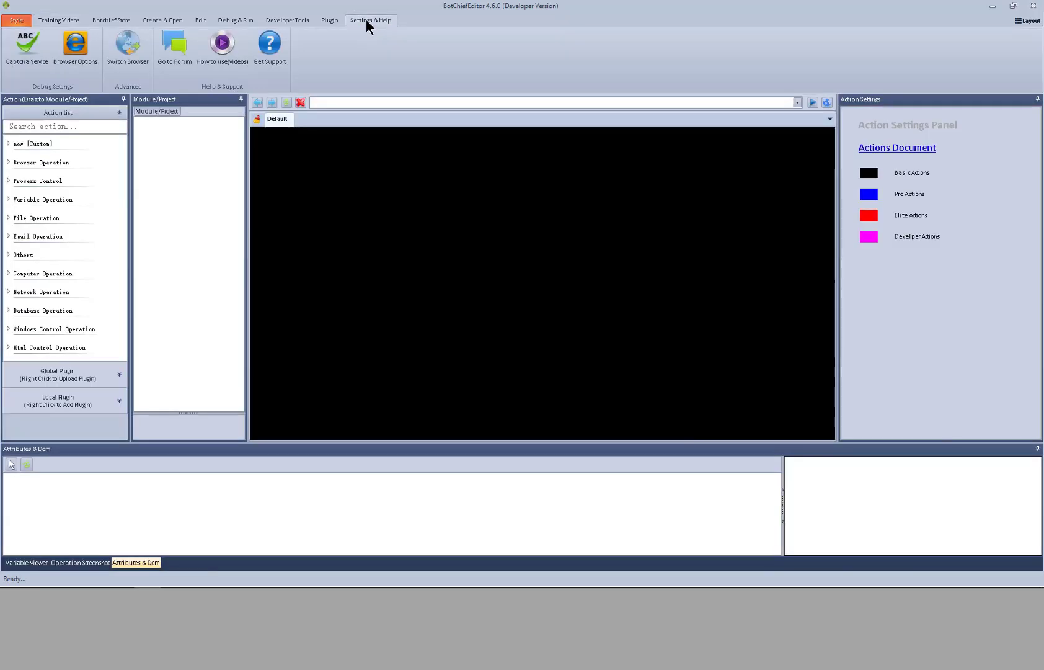